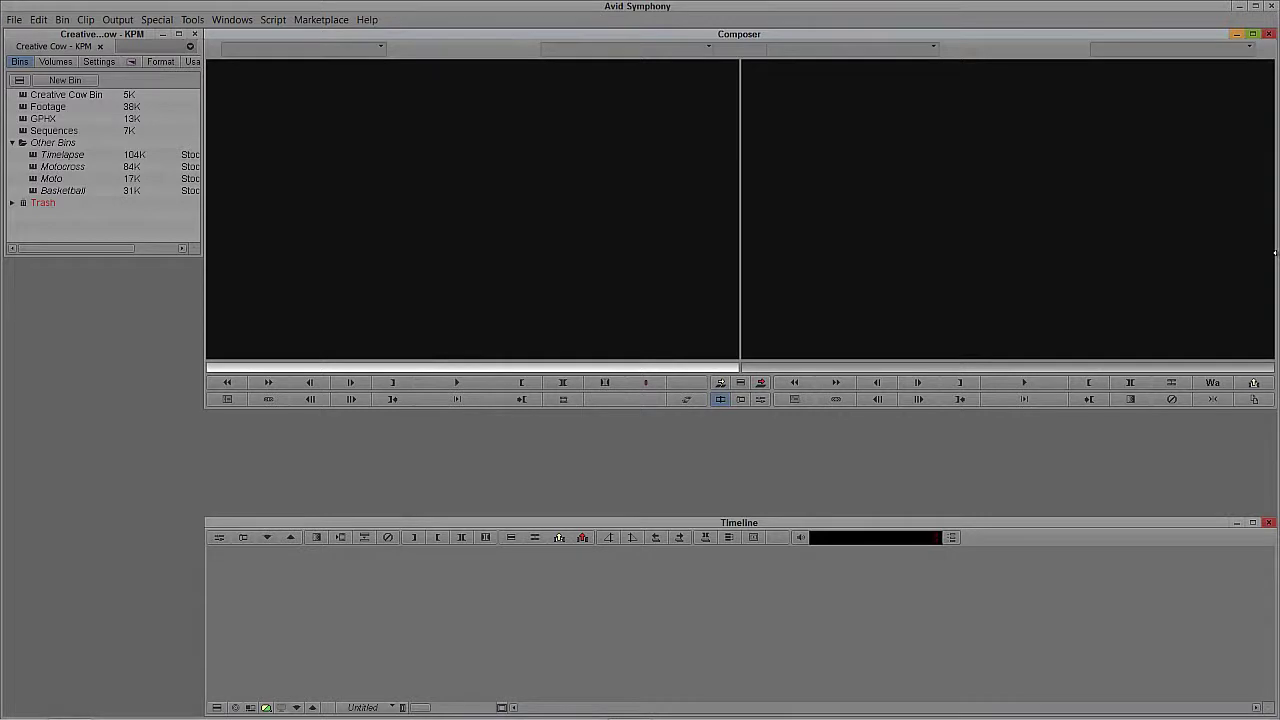
Step: Open the Sequences and Basketball bins and delete the untitled sequence from the Basketball bin
double_click(23, 131)
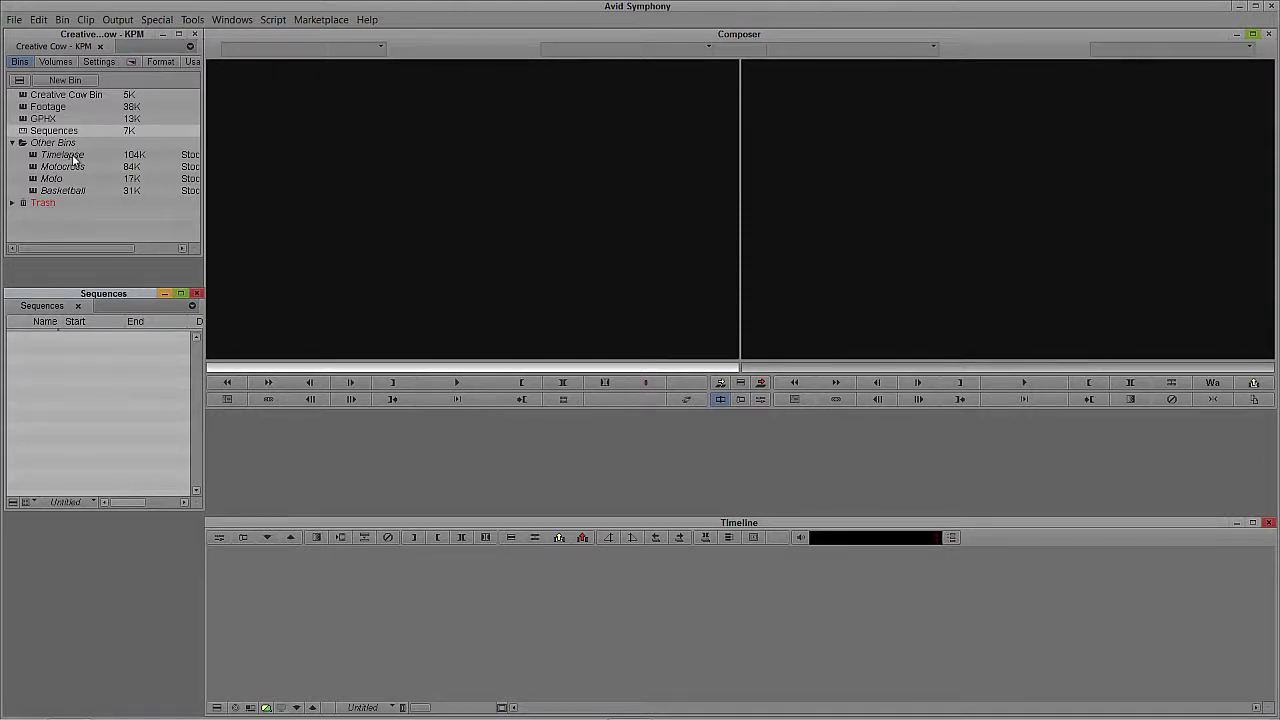
left_click(34, 191)
double_click(34, 191)
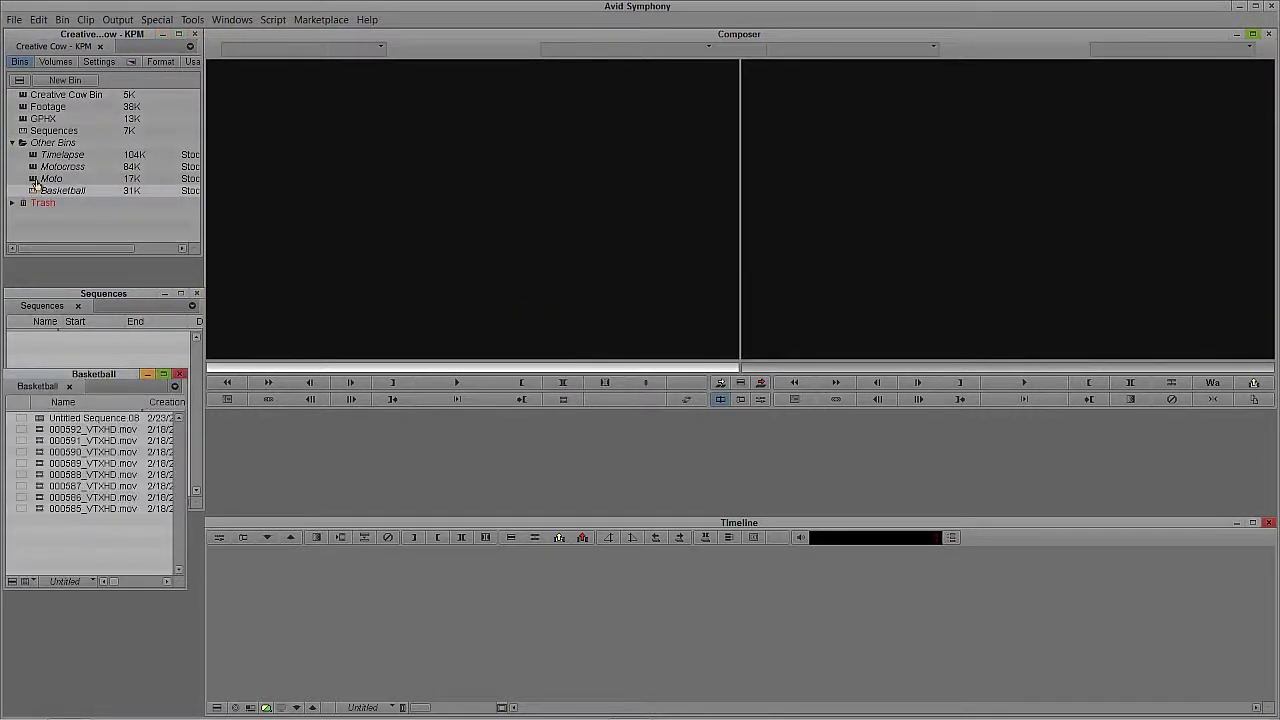
left_click(38, 420)
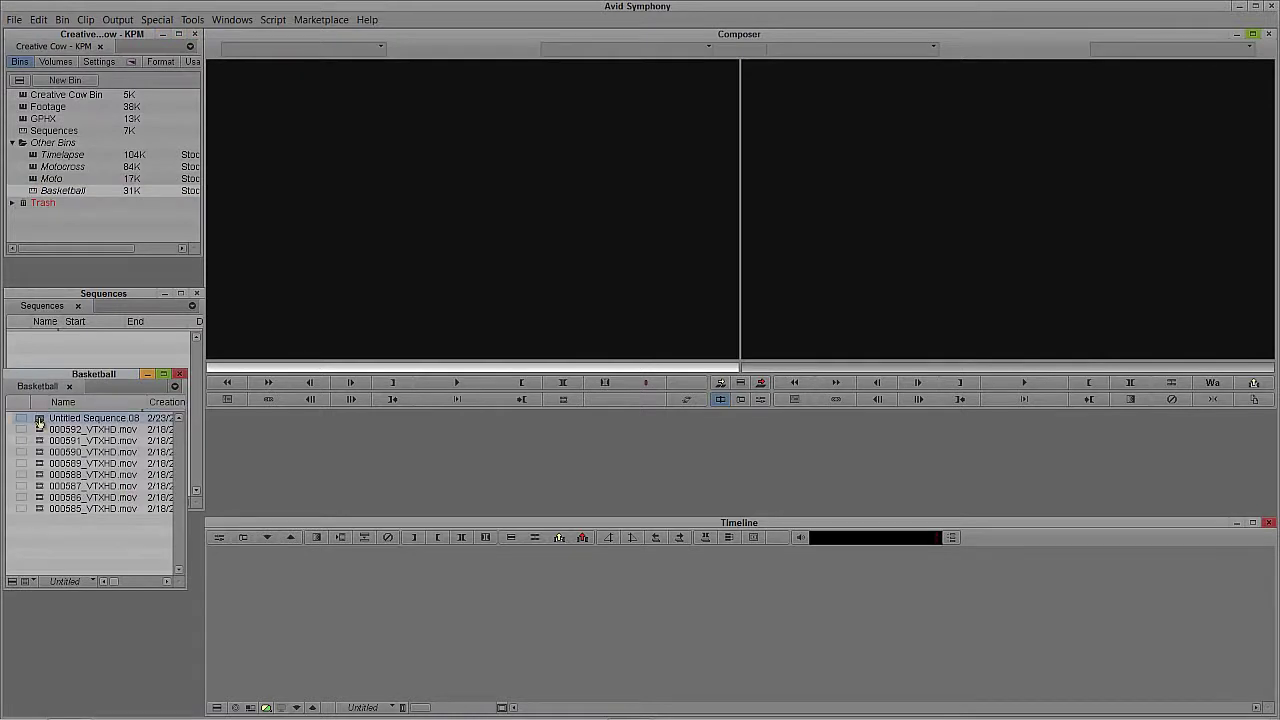
key("Delete")
left_click(616, 357)
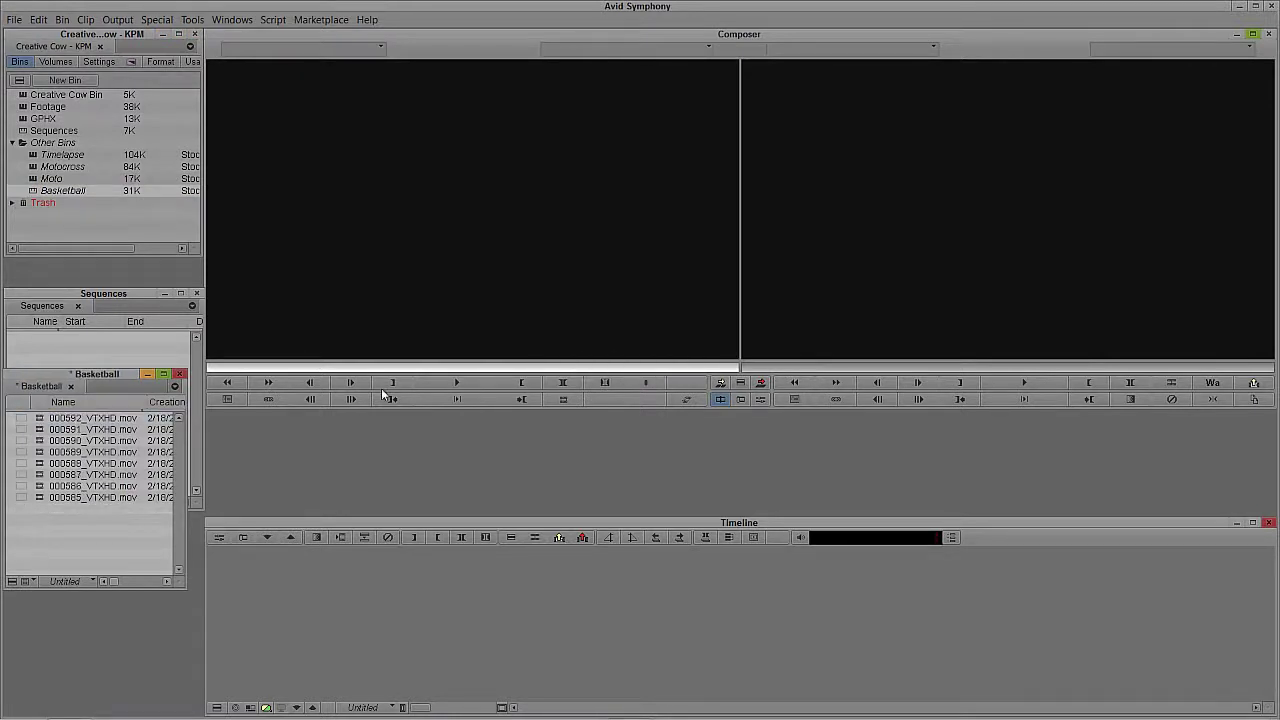
Step: Load clip 000589_VTXHD.mov as the source, scrub through the shot and return to its first frame
double_click(44, 441)
double_click(44, 452)
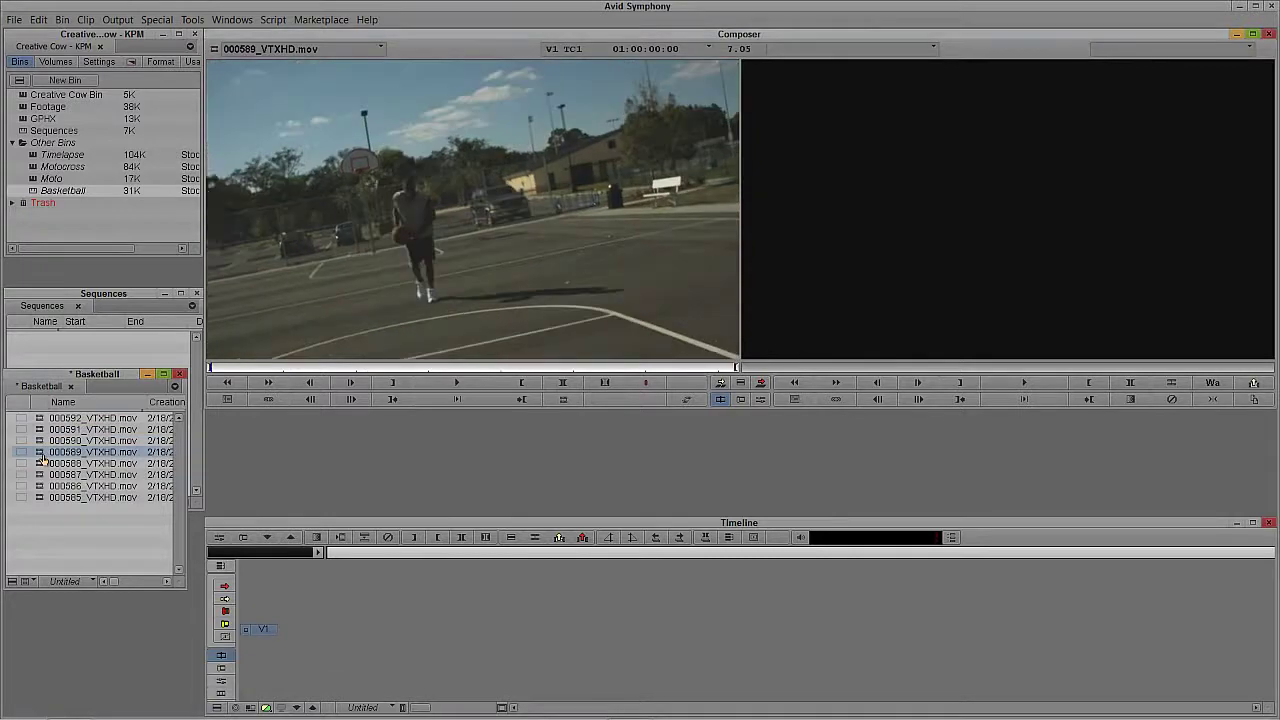
left_click_drag(265, 369, 371, 357)
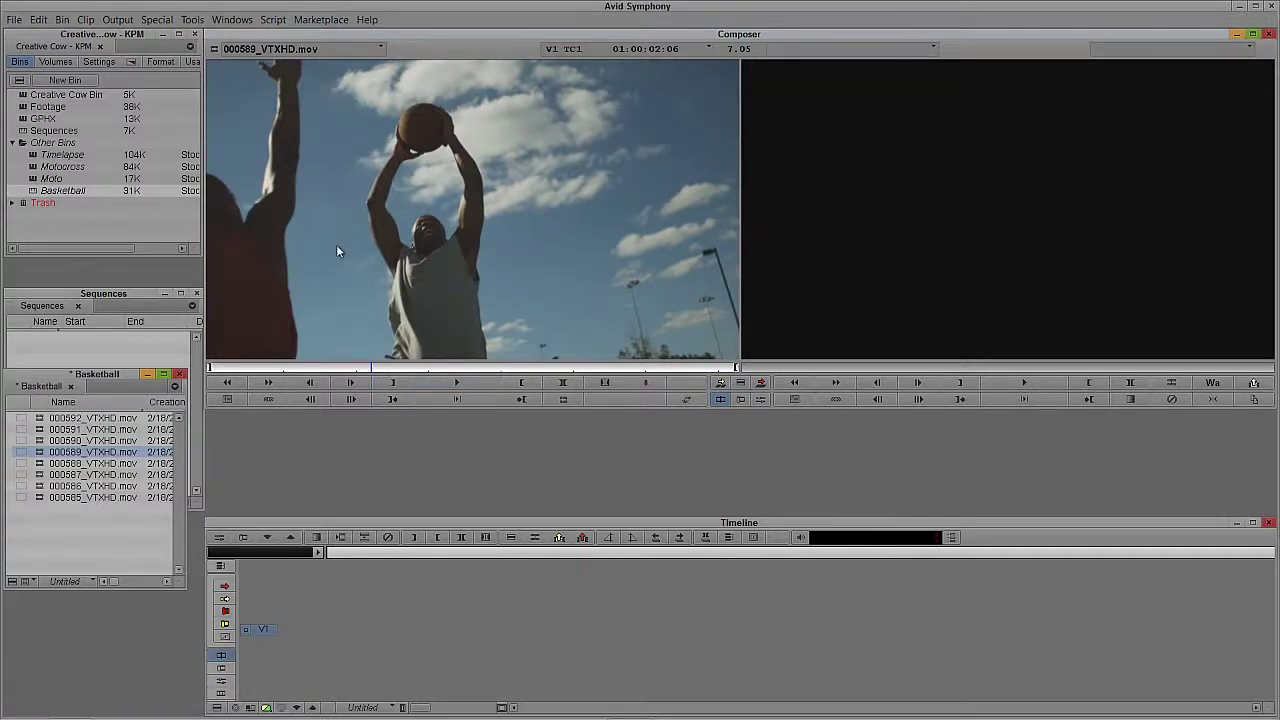
mouse_move(377, 366)
left_mouse_down()
mouse_move(729, 366)
mouse_move(392, 370)
left_mouse_up()
left_click(227, 382)
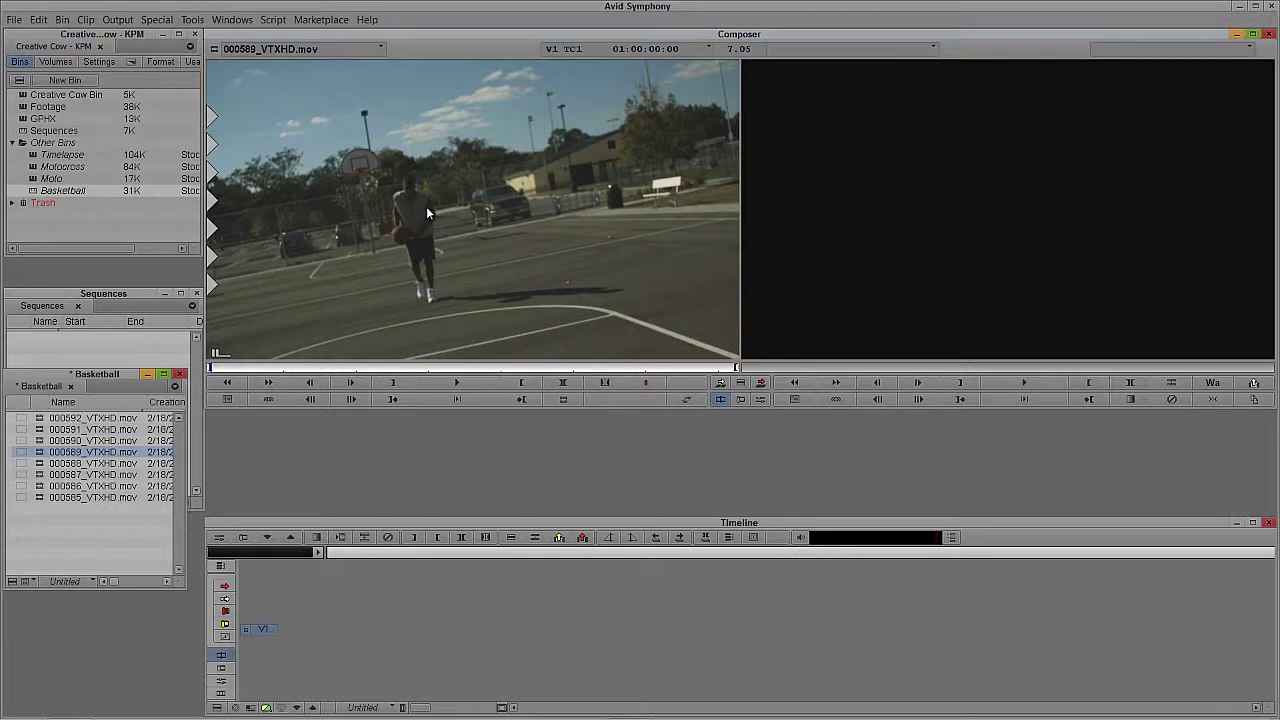
Step: Splice the whole source clip into a new sequence stored in the Sequences bin
key("v")
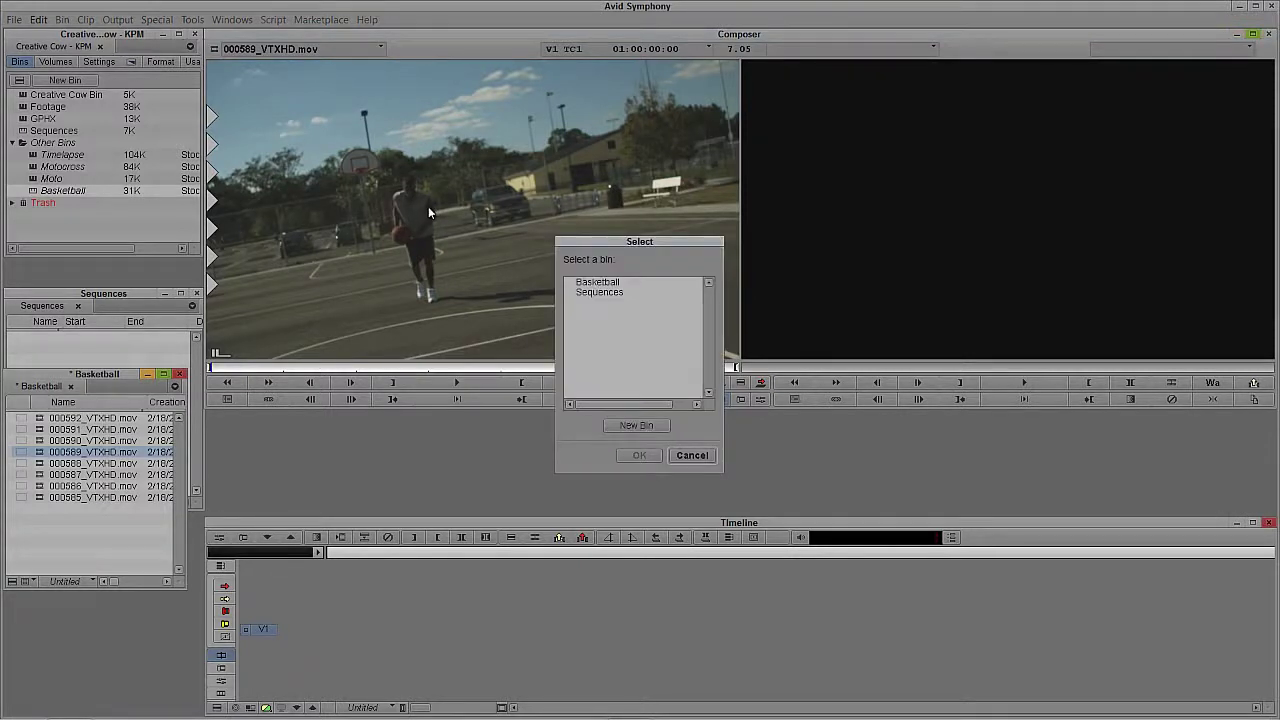
left_click(573, 294)
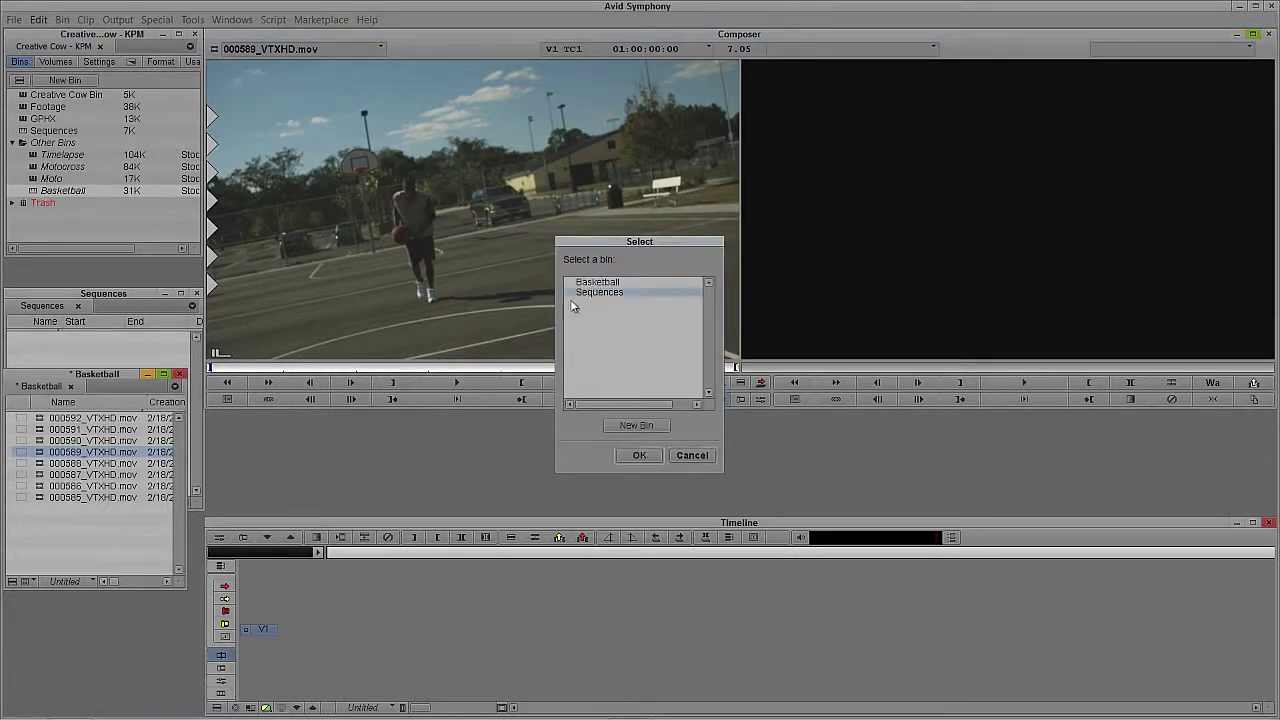
left_click(634, 457)
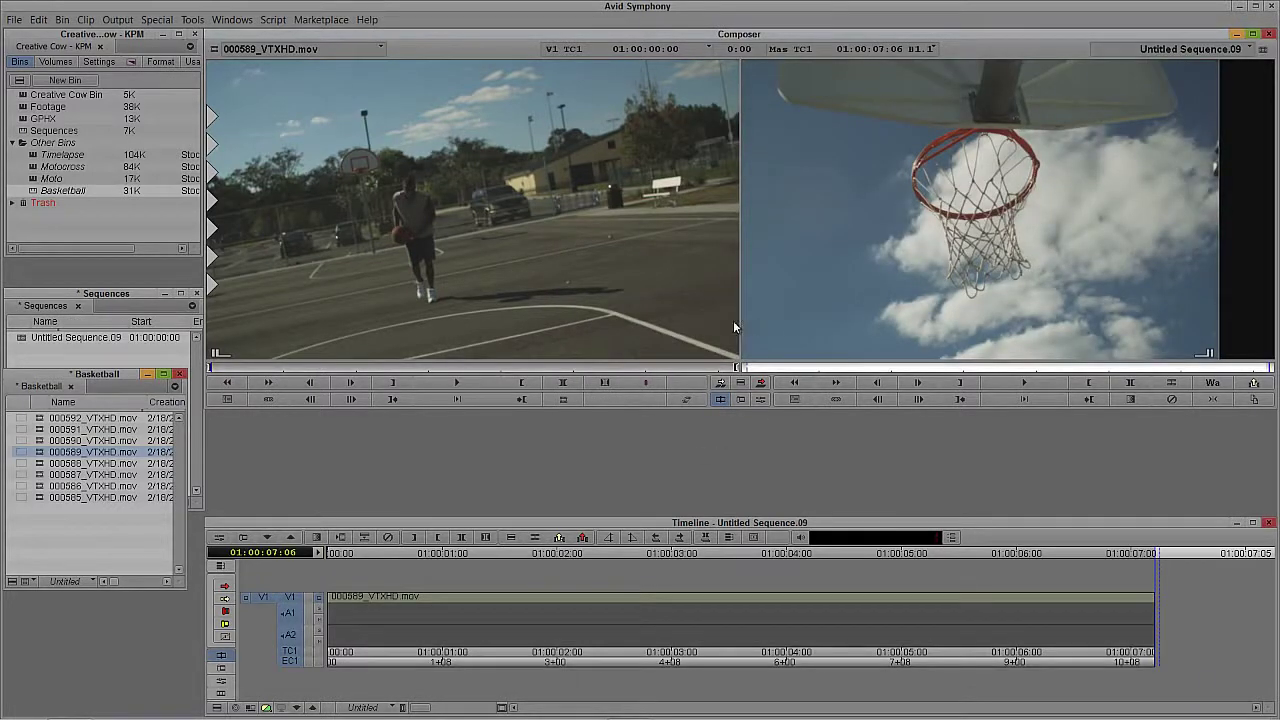
Step: Apply the Timewarp effect from the Effect Palette to the 000589_VTXHD.mov clip on track V1
key("ctrl+8")
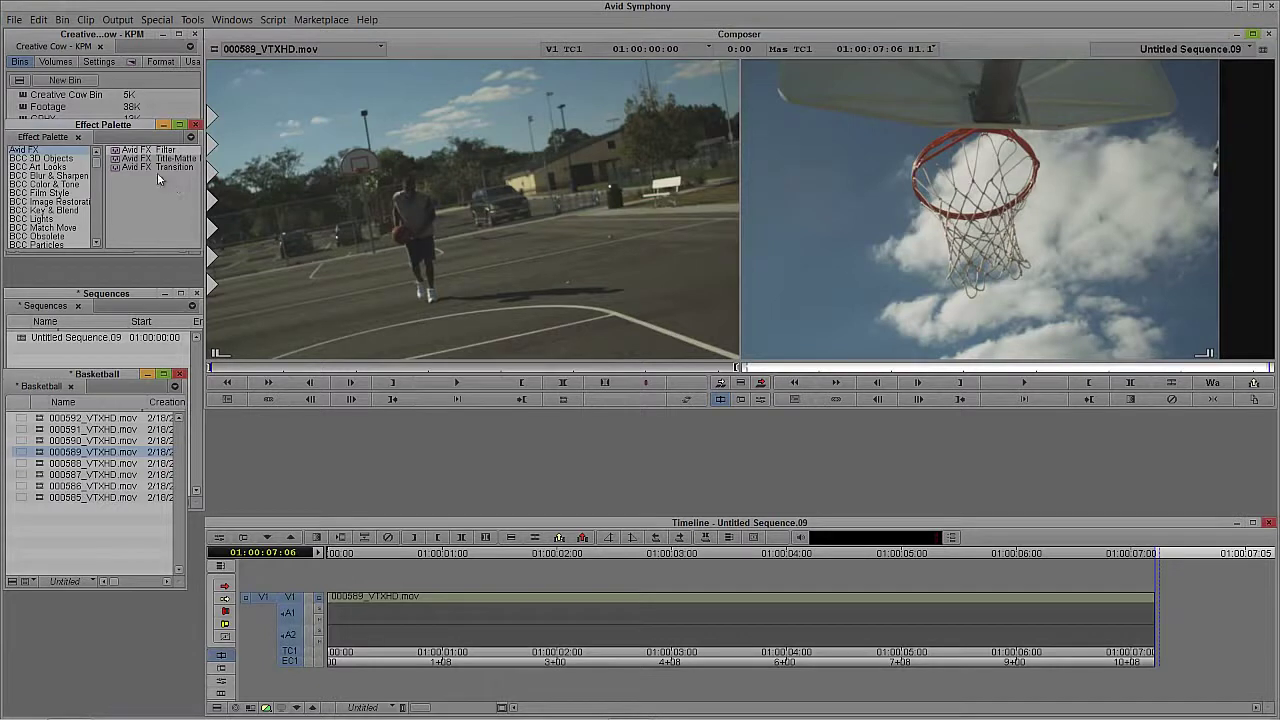
left_click_drag(97, 168, 99, 242)
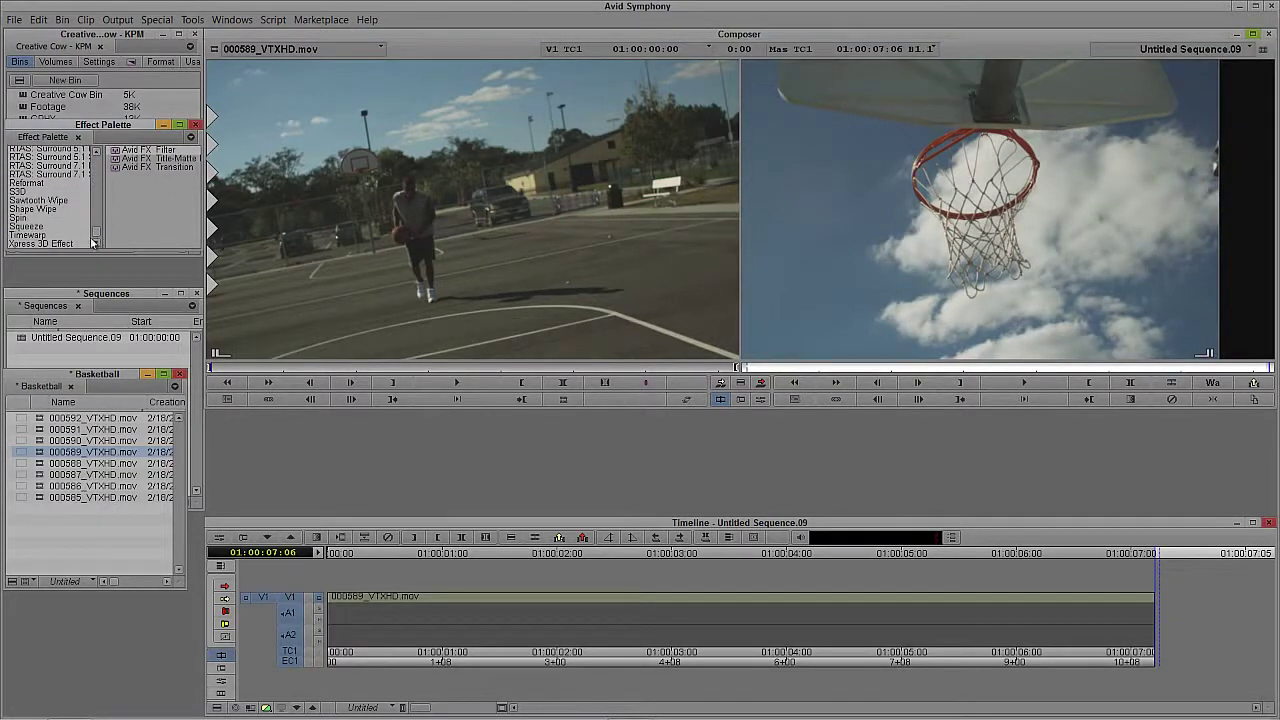
left_click(60, 236)
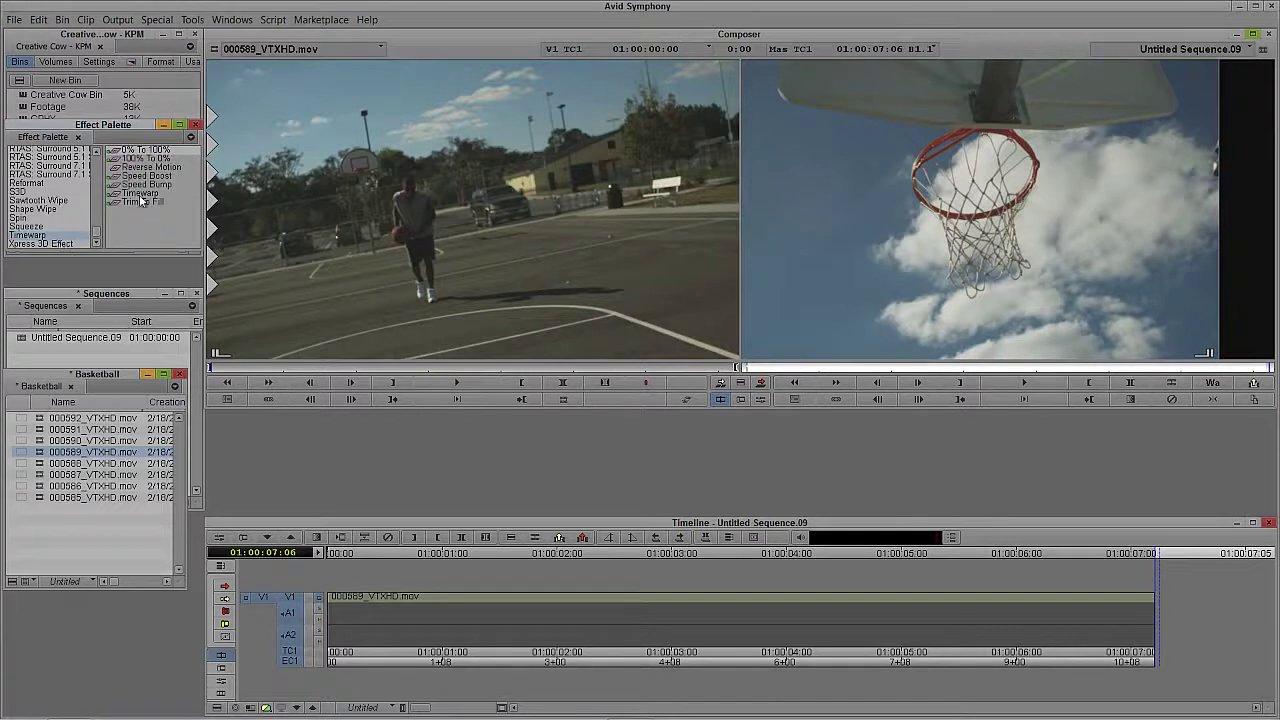
left_click(122, 208)
left_click(120, 194)
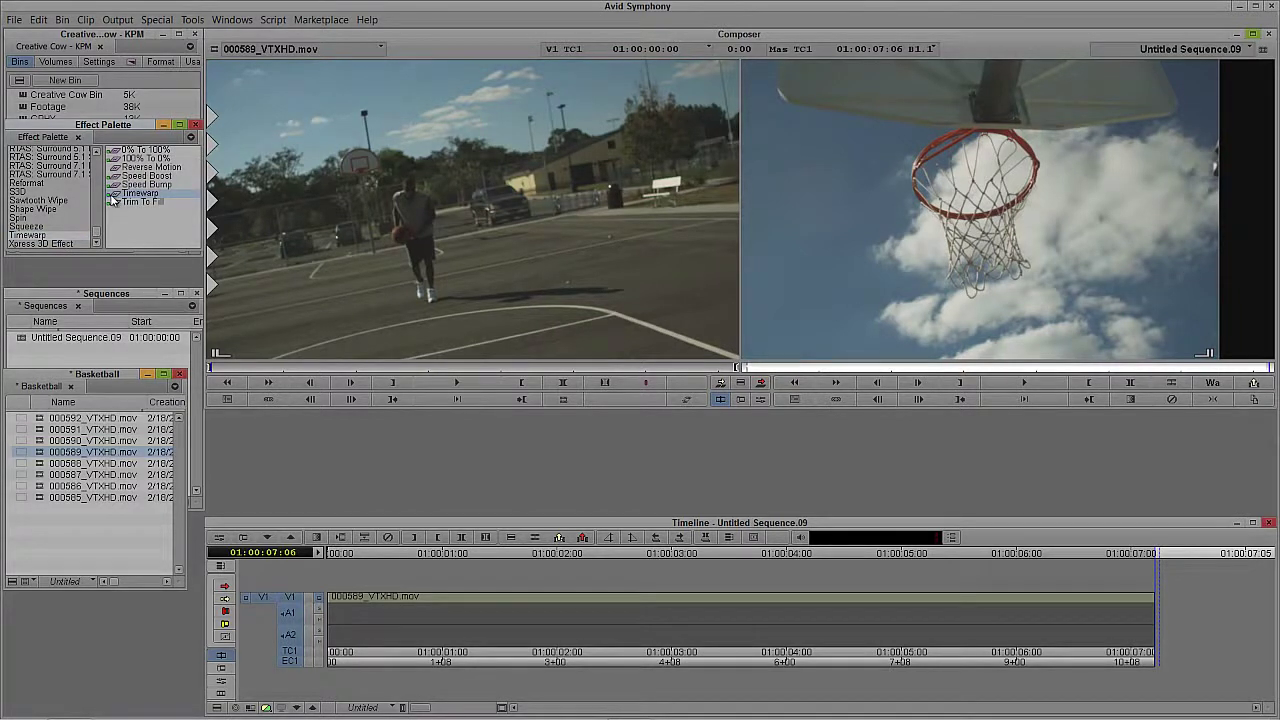
left_click_drag(253, 268, 534, 611)
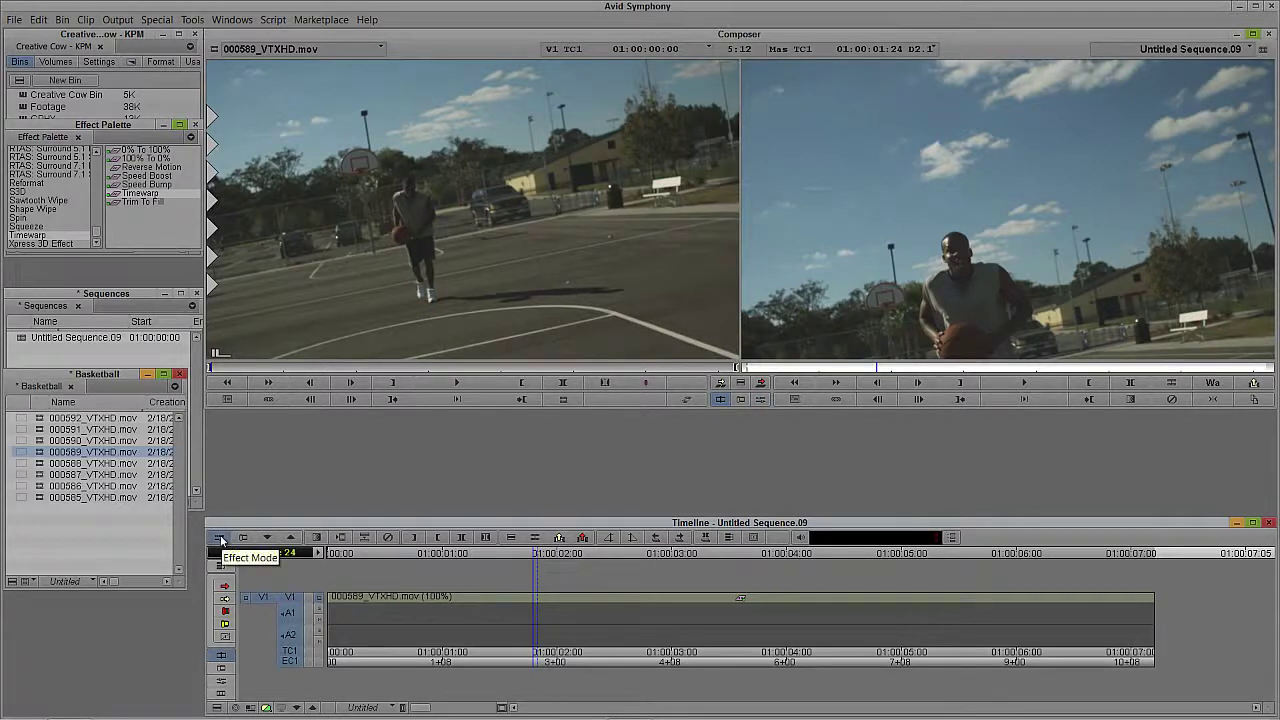
Step: Open the clip's Motion Effect Editor and keyframe its speed to ramp from 100 down to 0 at 01:00:02:06
left_click(223, 683)
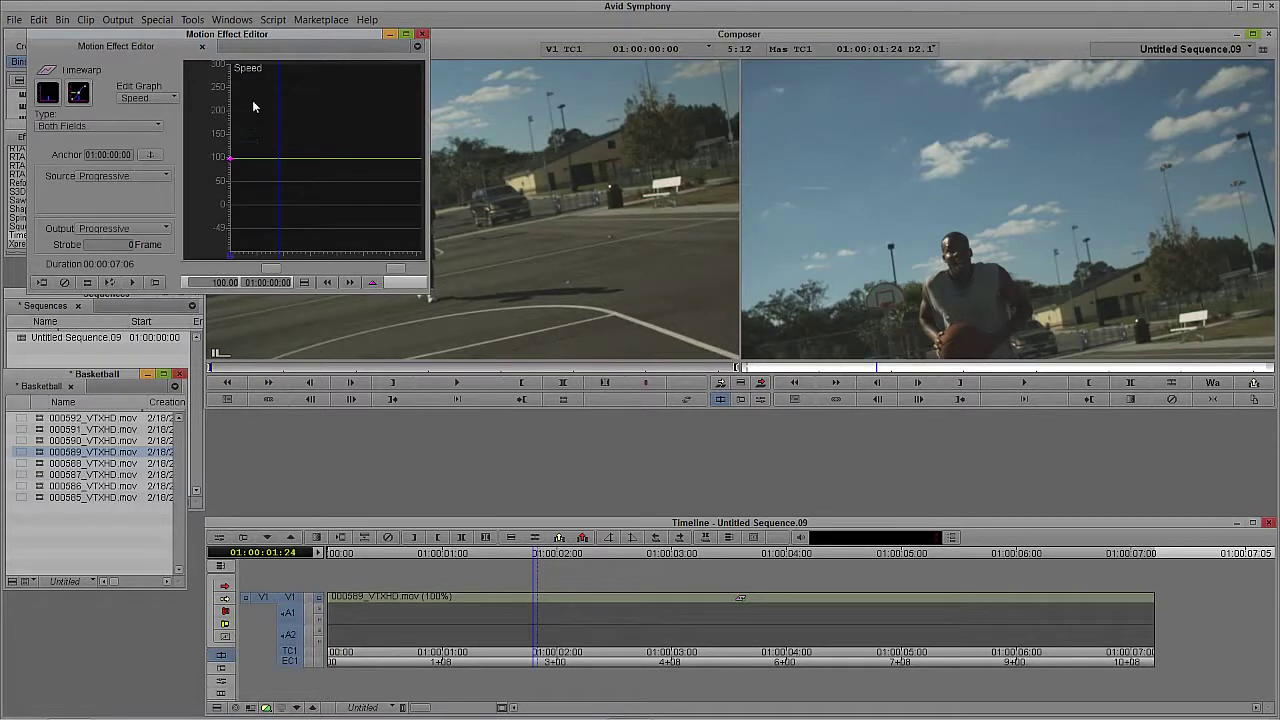
left_click_drag(252, 40, 246, 120)
left_click_drag(271, 200, 300, 271)
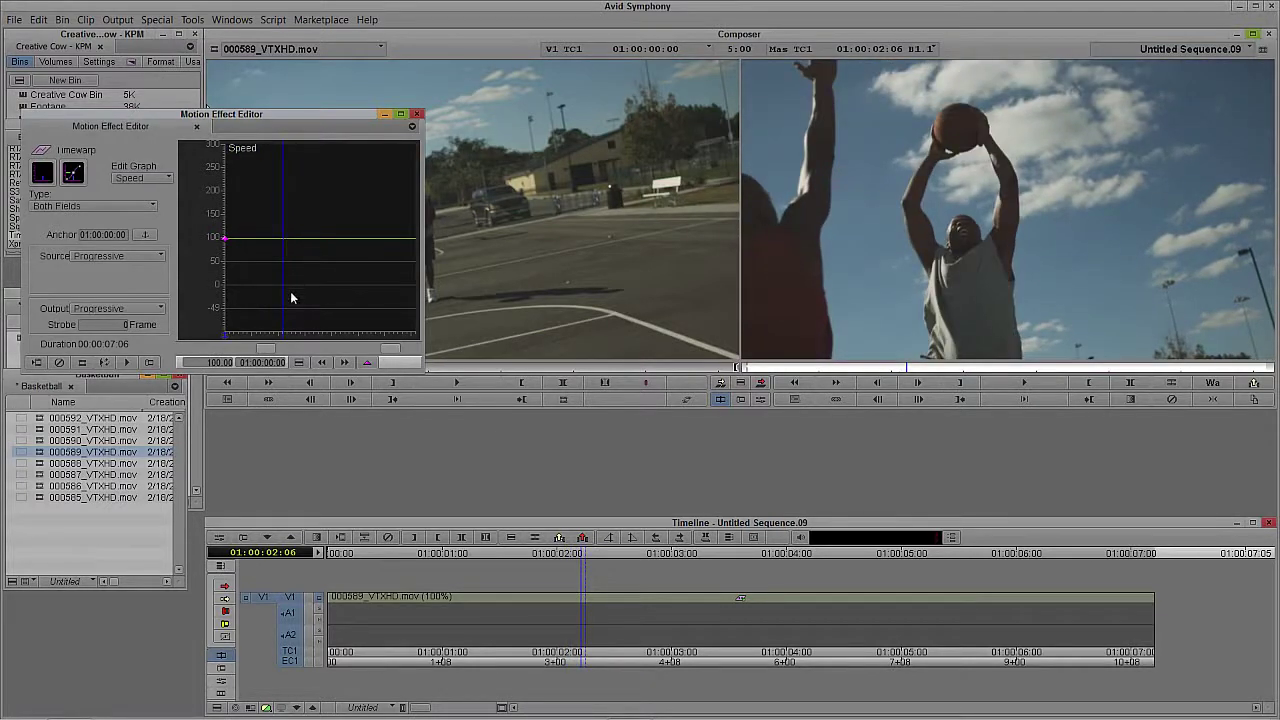
left_click(368, 363)
mouse_move(285, 265)
left_mouse_down()
mouse_move(266, 262)
mouse_move(284, 262)
mouse_move(284, 241)
mouse_move(285, 290)
mouse_move(306, 255)
mouse_move(264, 256)
mouse_move(297, 252)
mouse_move(286, 253)
left_mouse_up()
left_click(368, 363)
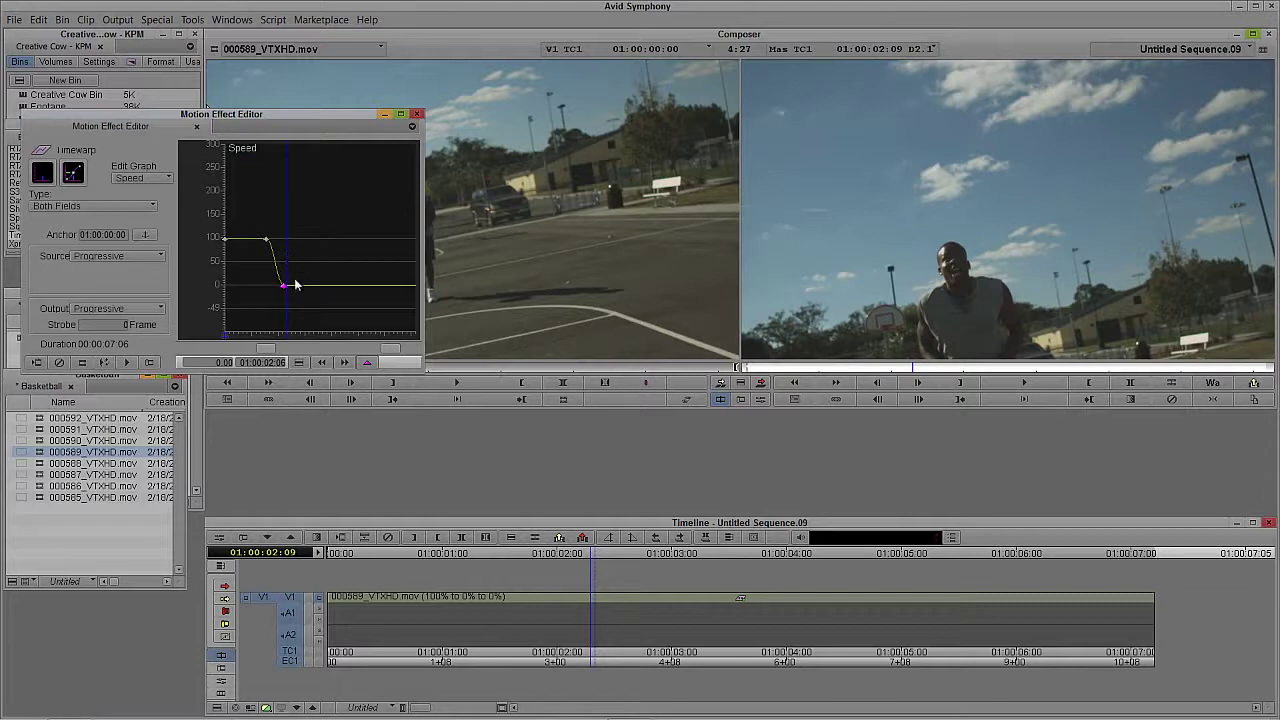
Step: Delay the 0 speed keyframe for a gentler slowdown and add keyframes ramping the speed back to 100 at 01:00:05:29
left_click(283, 289)
left_click_drag(283, 289, 292, 290)
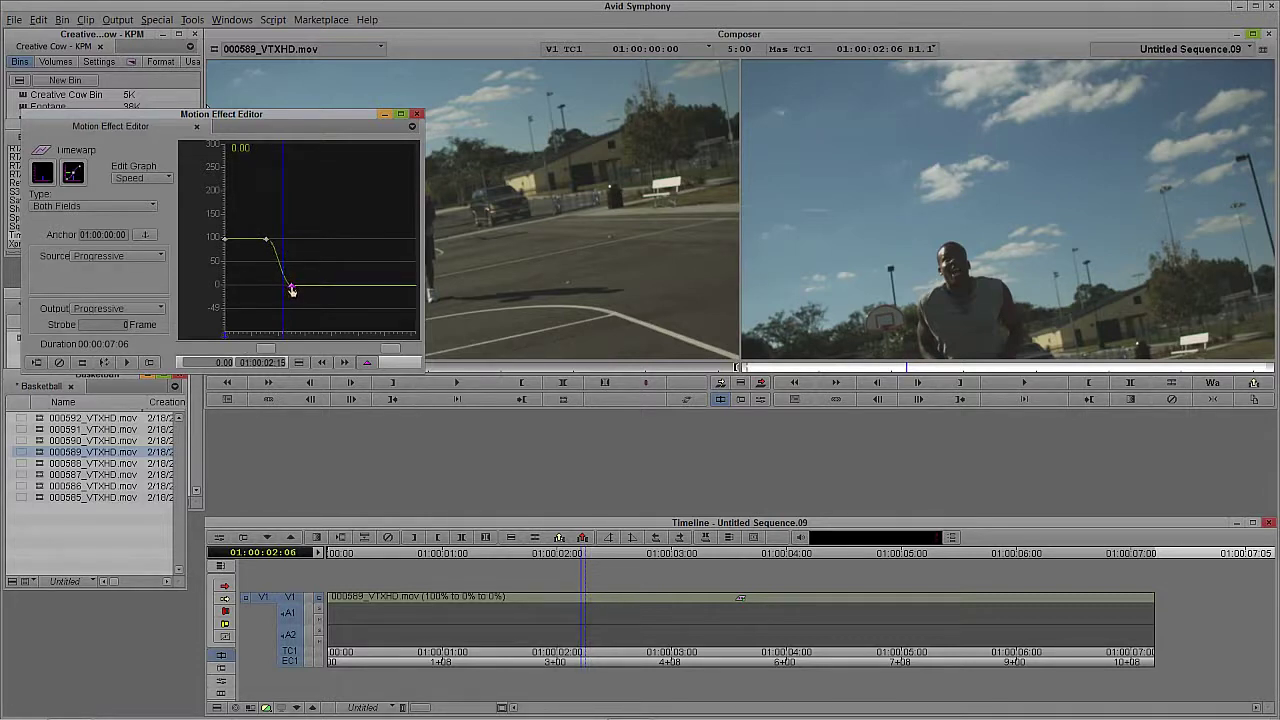
left_click(293, 293)
left_click_drag(293, 294, 386, 244)
left_click(366, 365)
left_click(366, 365)
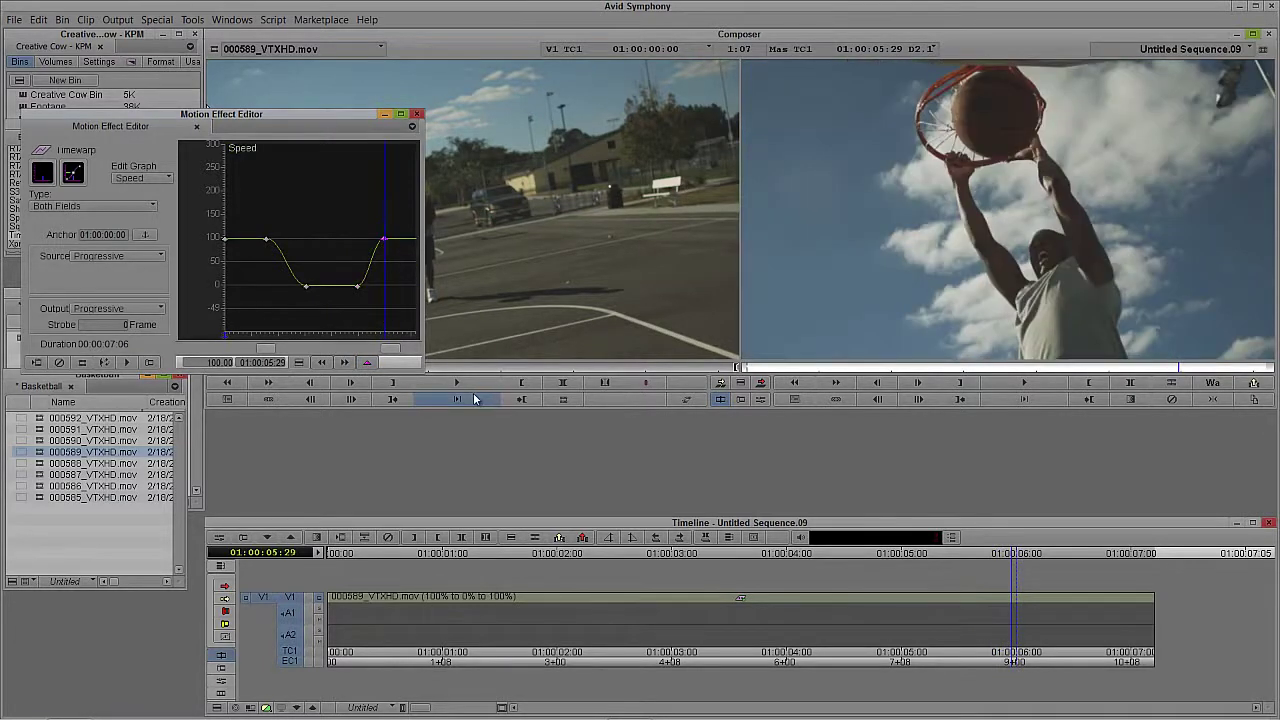
Step: Play back the speed ramp and trim the clip's tail outward so it ends at 01:00:10:11
left_click_drag(905, 586, 917, 560)
left_click_drag(881, 628, 929, 605)
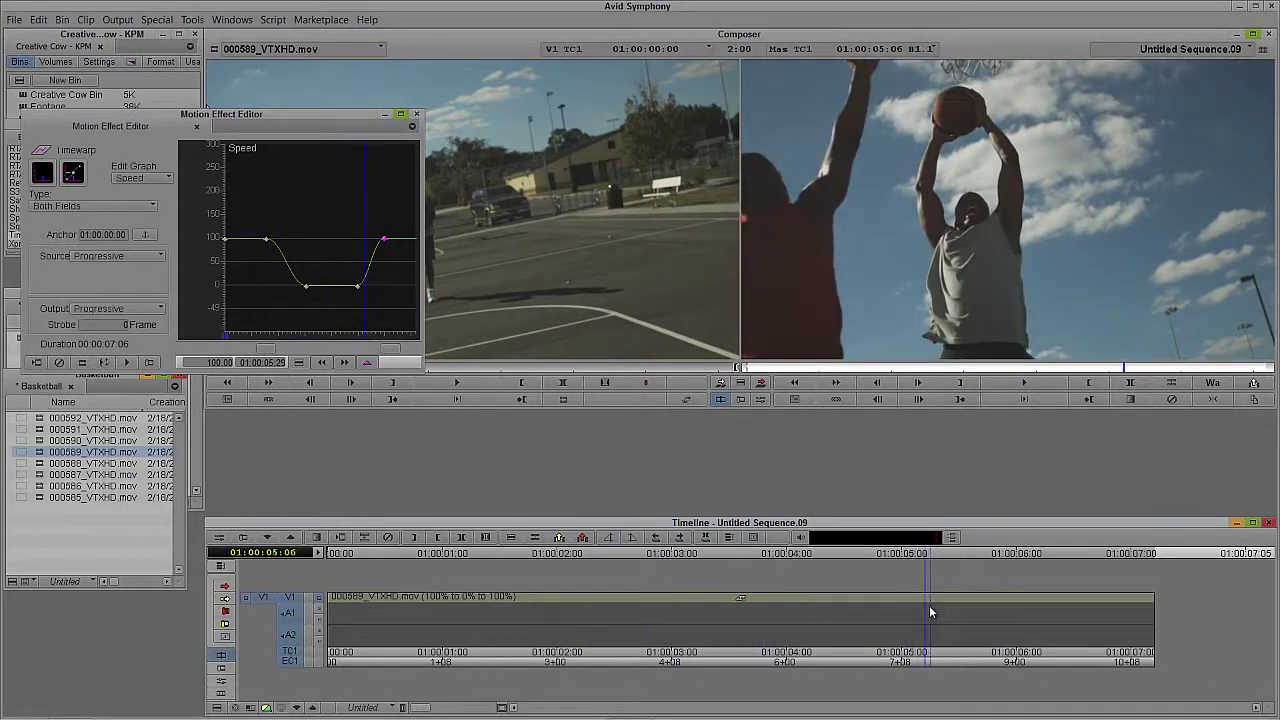
key("space")
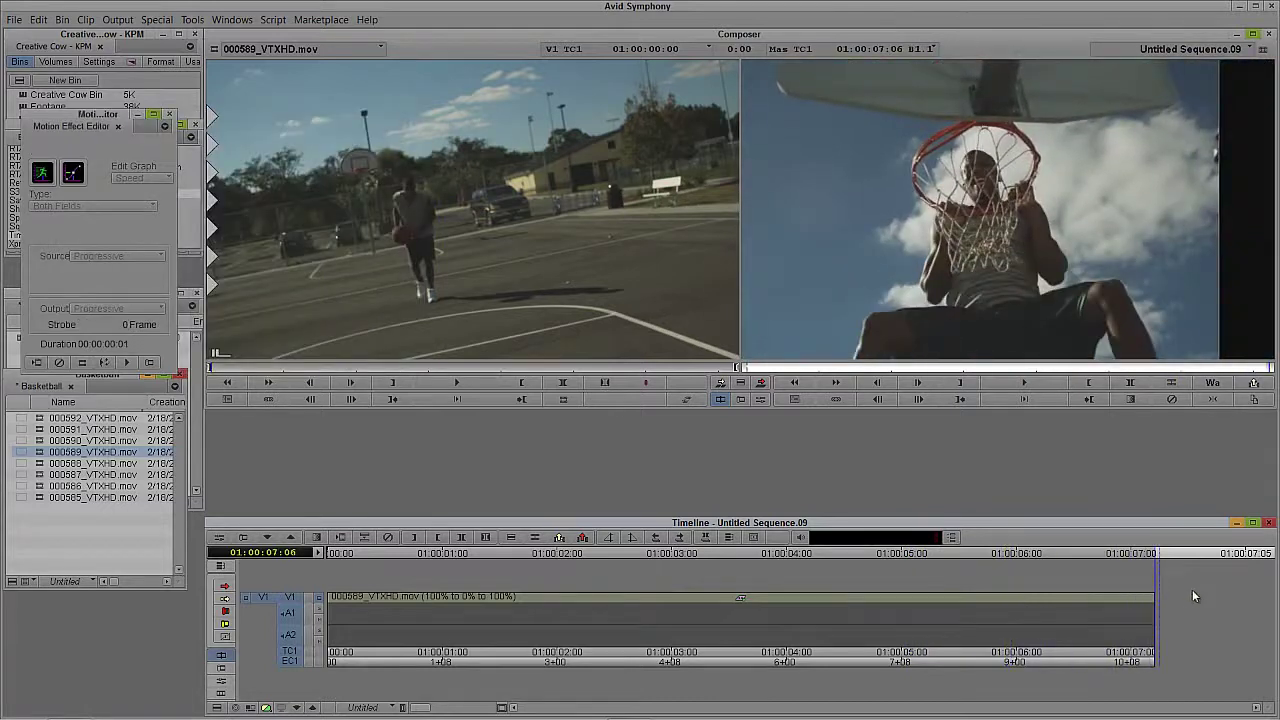
key("u")
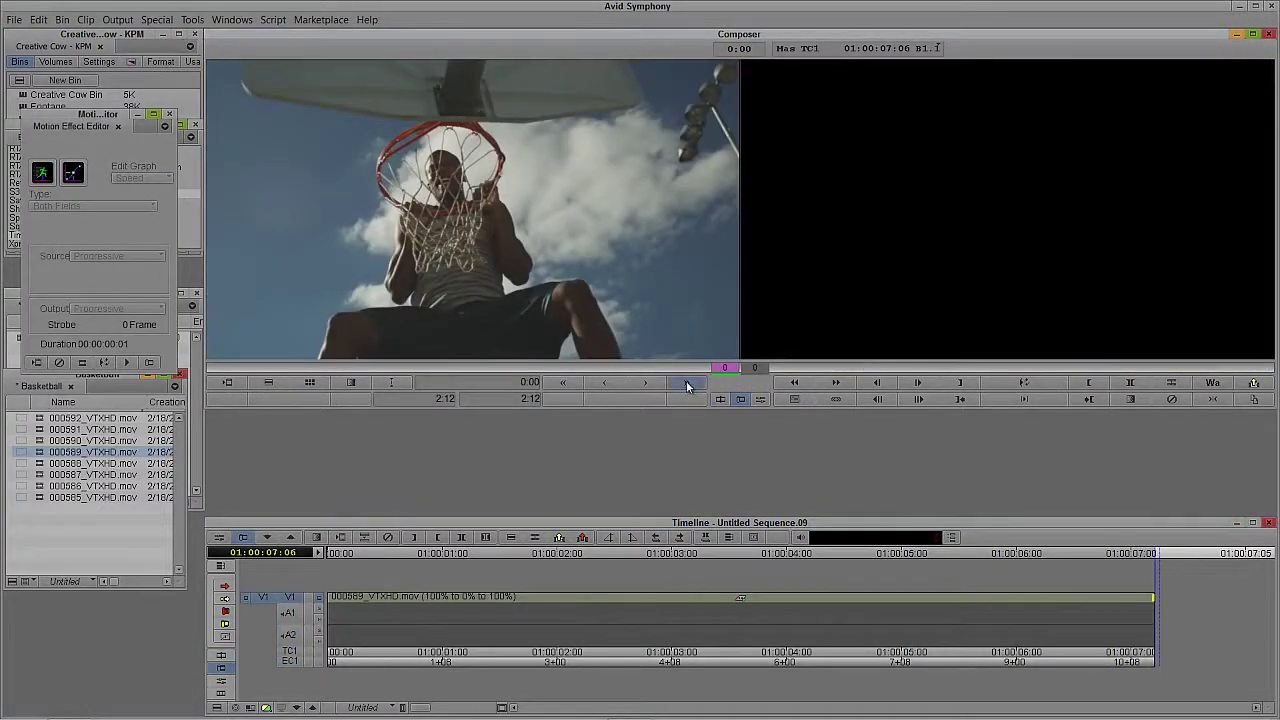
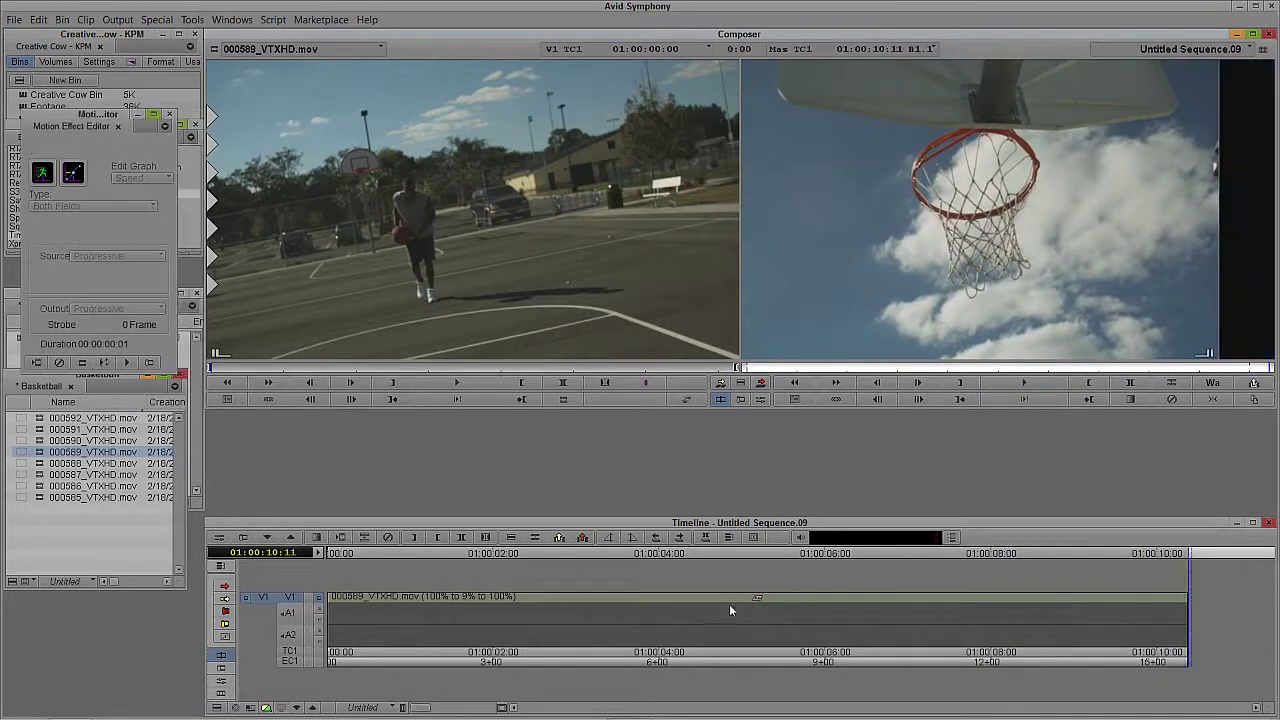
Step: Lengthen the slow section by moving its last 0 speed keyframe to 01:00:06:25 and the recovery keyframe at 100 to 01:00:08:00
left_click_drag(729, 604, 656, 594)
left_click(171, 157)
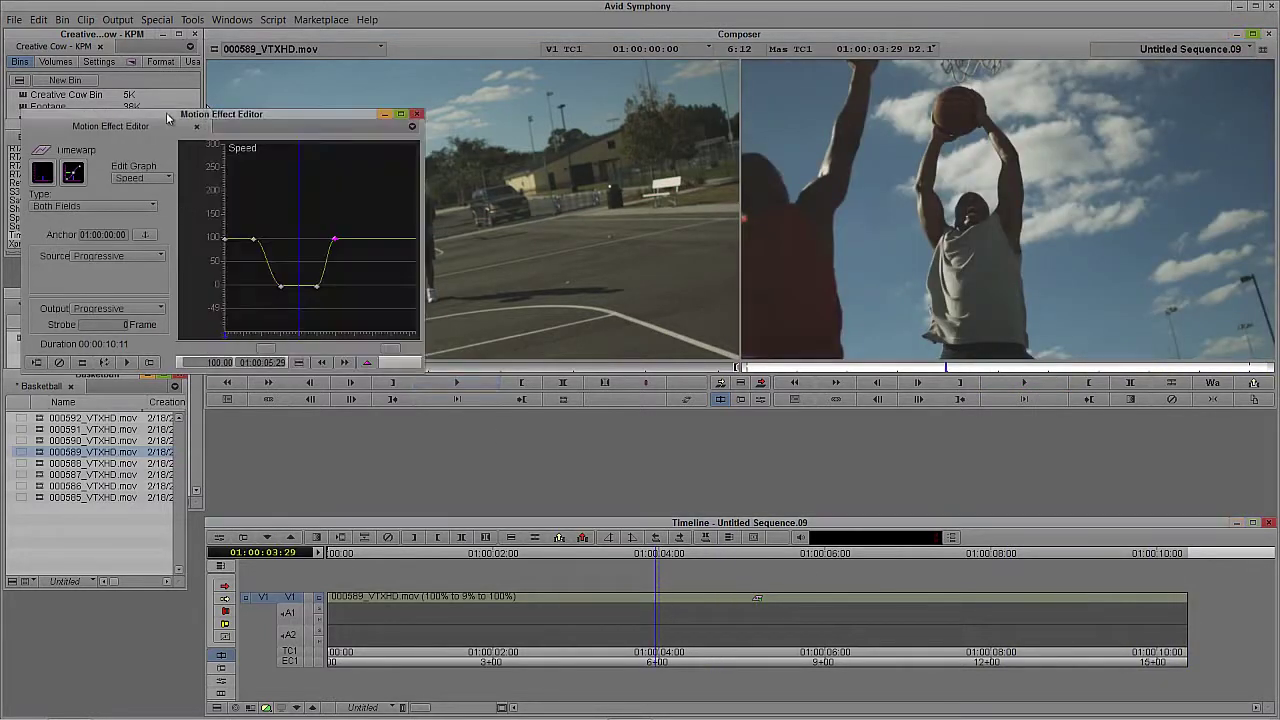
left_click(334, 241)
left_click(335, 242)
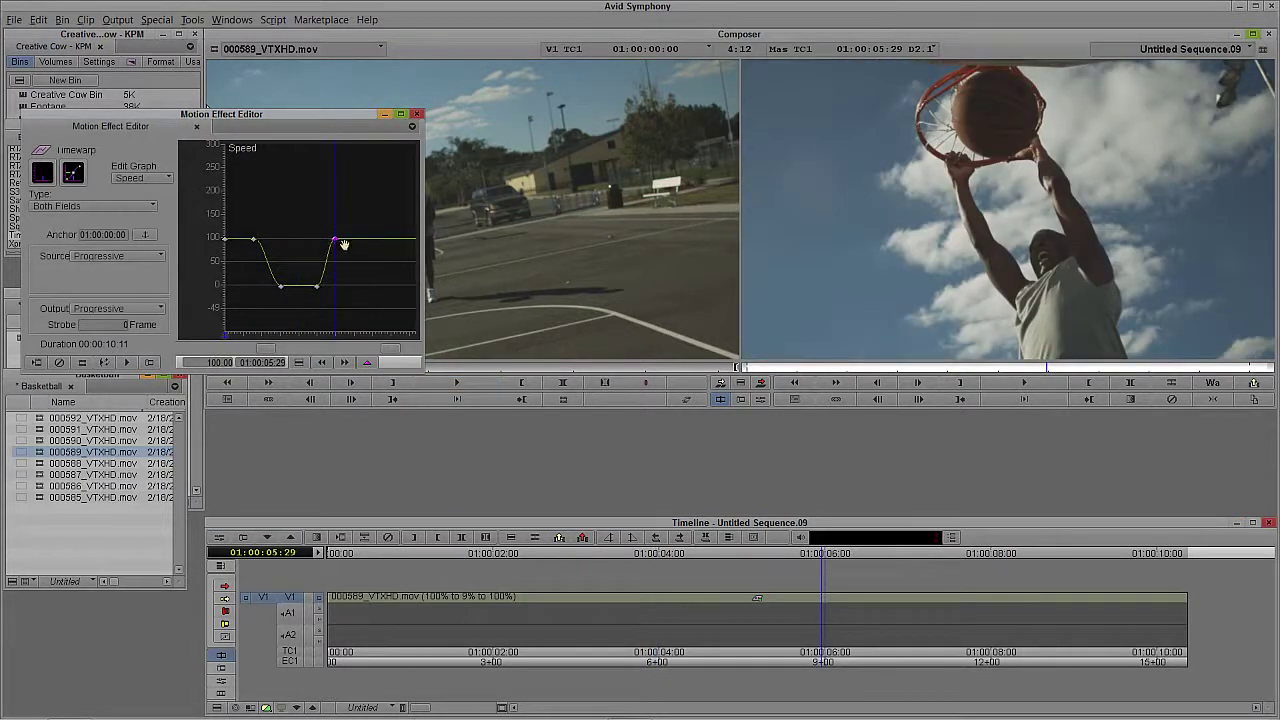
mouse_move(336, 243)
left_mouse_down()
mouse_move(386, 243)
mouse_move(329, 245)
mouse_move(360, 244)
left_mouse_up()
left_click(320, 243)
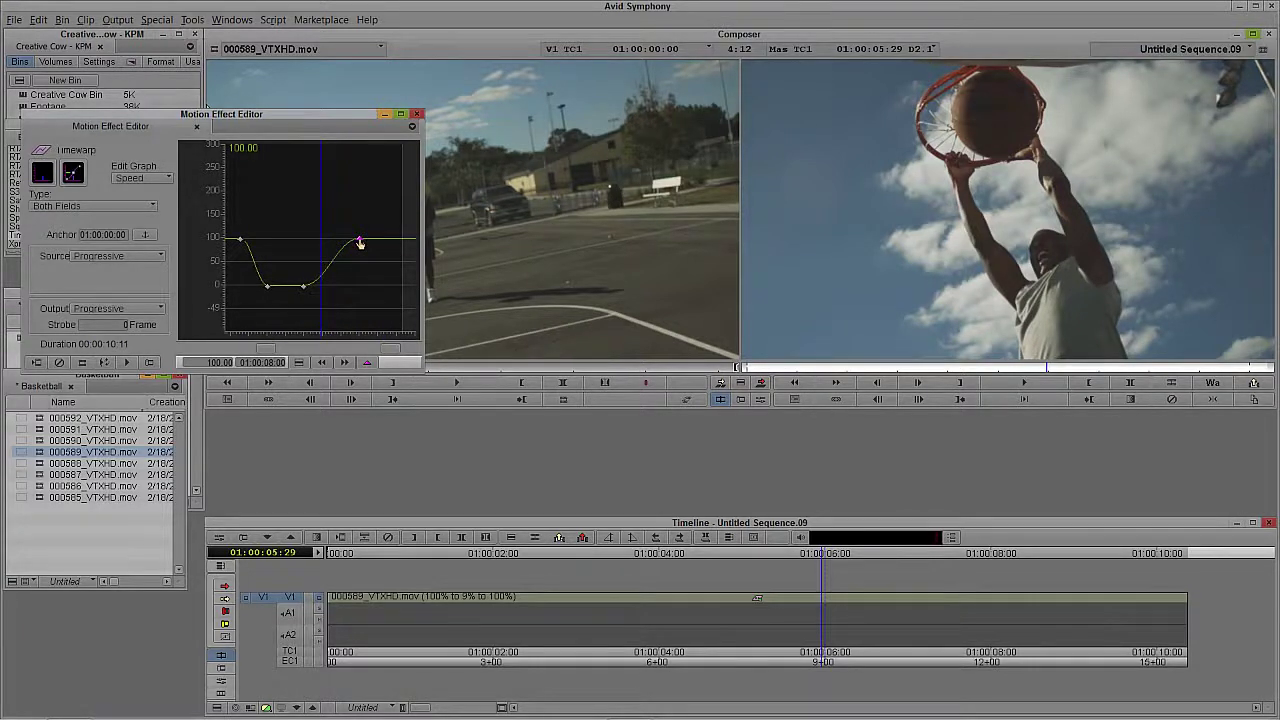
left_click_drag(304, 289, 338, 287)
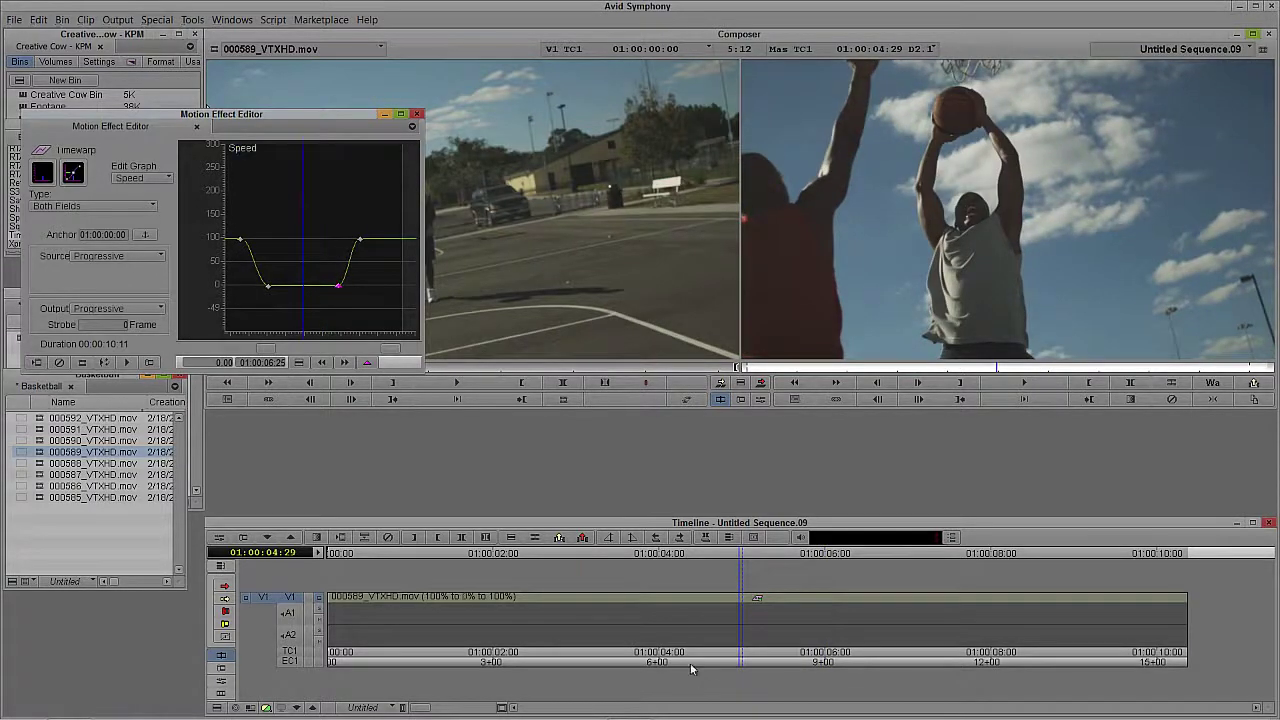
Step: Play the retimed clip from the start to review the adjusted speed ramp
left_click_drag(651, 595, 265, 598)
key("space")
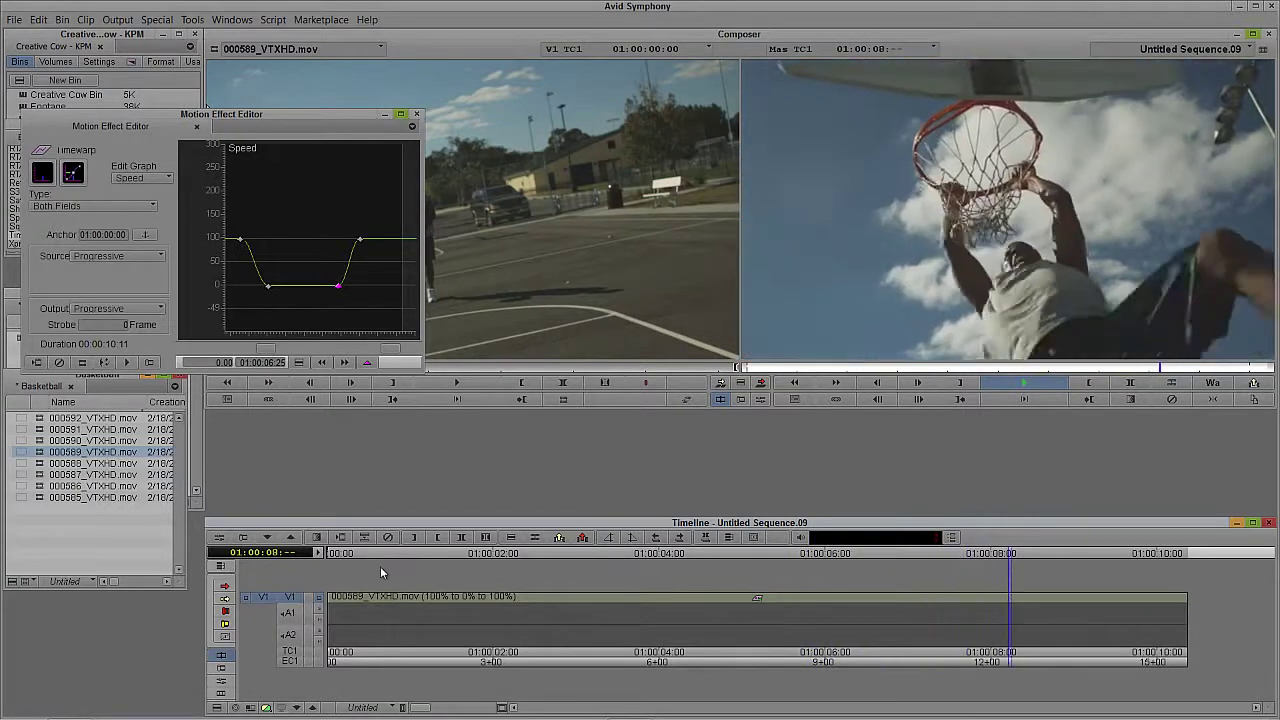
left_click(502, 610)
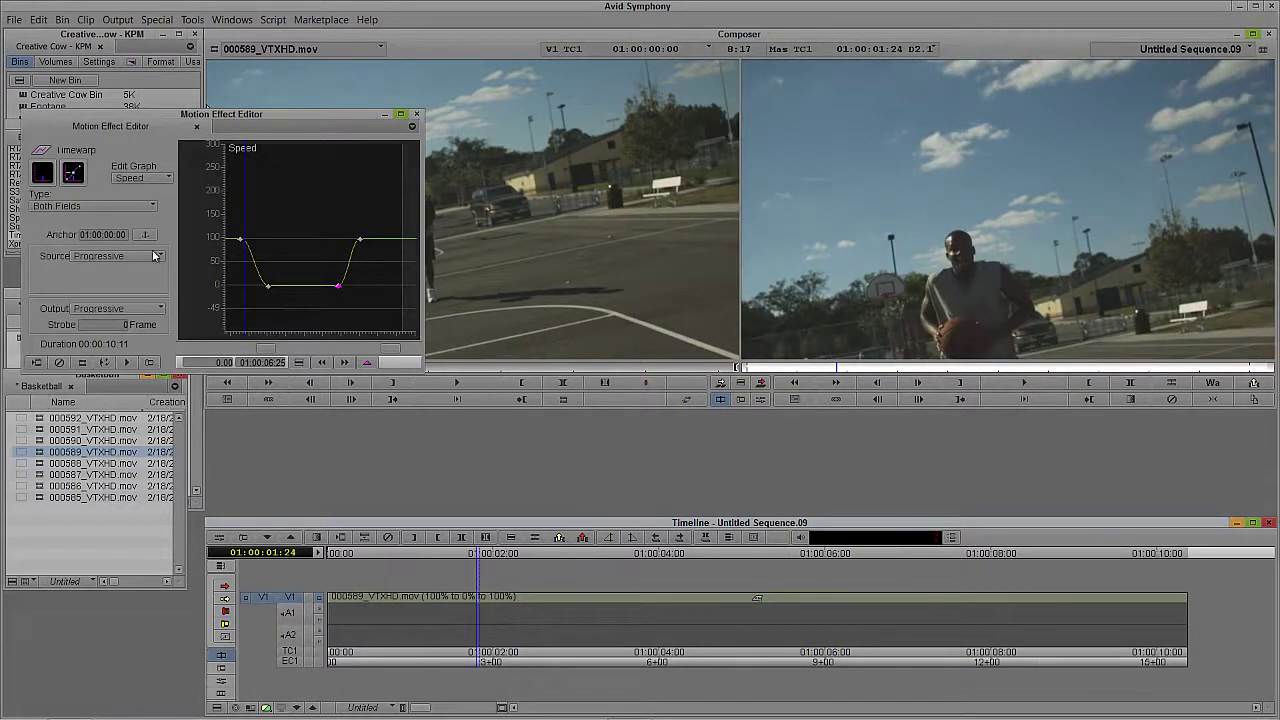
Step: Set the Timewarp render type to Blended VTR and play the clip from the start
left_click_drag(152, 120, 191, 120)
left_click(125, 206)
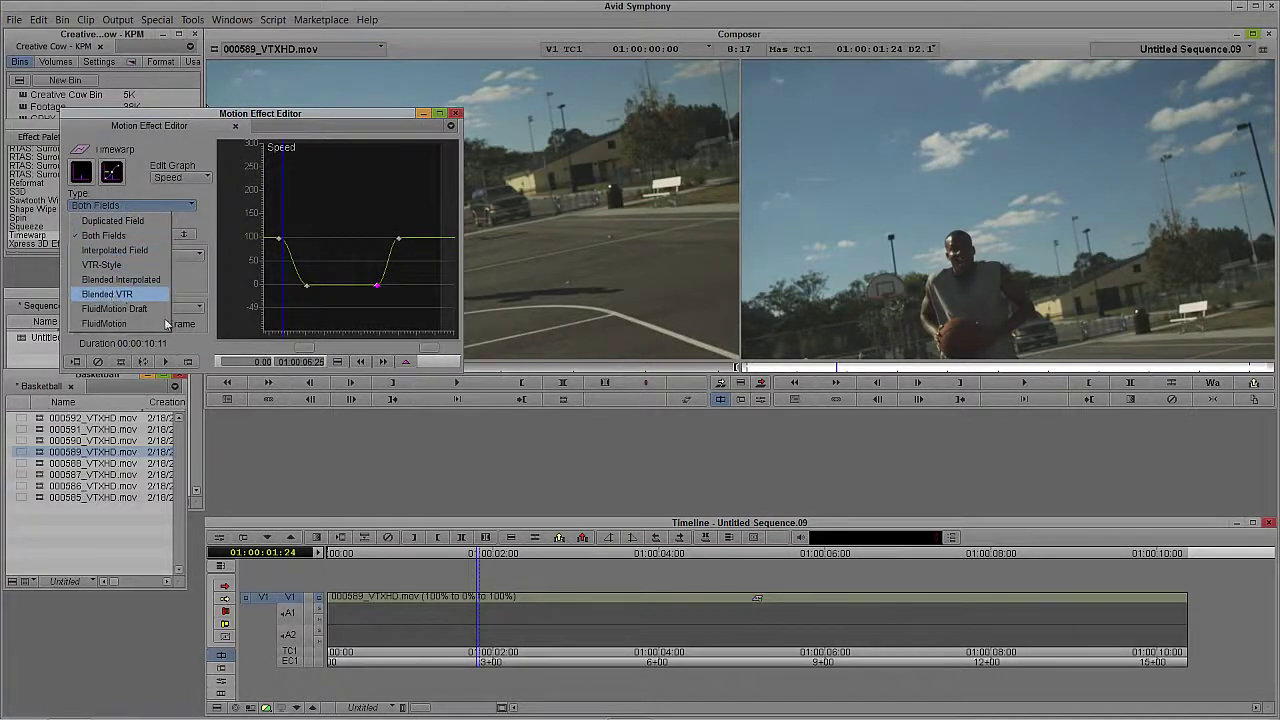
left_click(107, 294)
left_click(340, 610)
key("space")
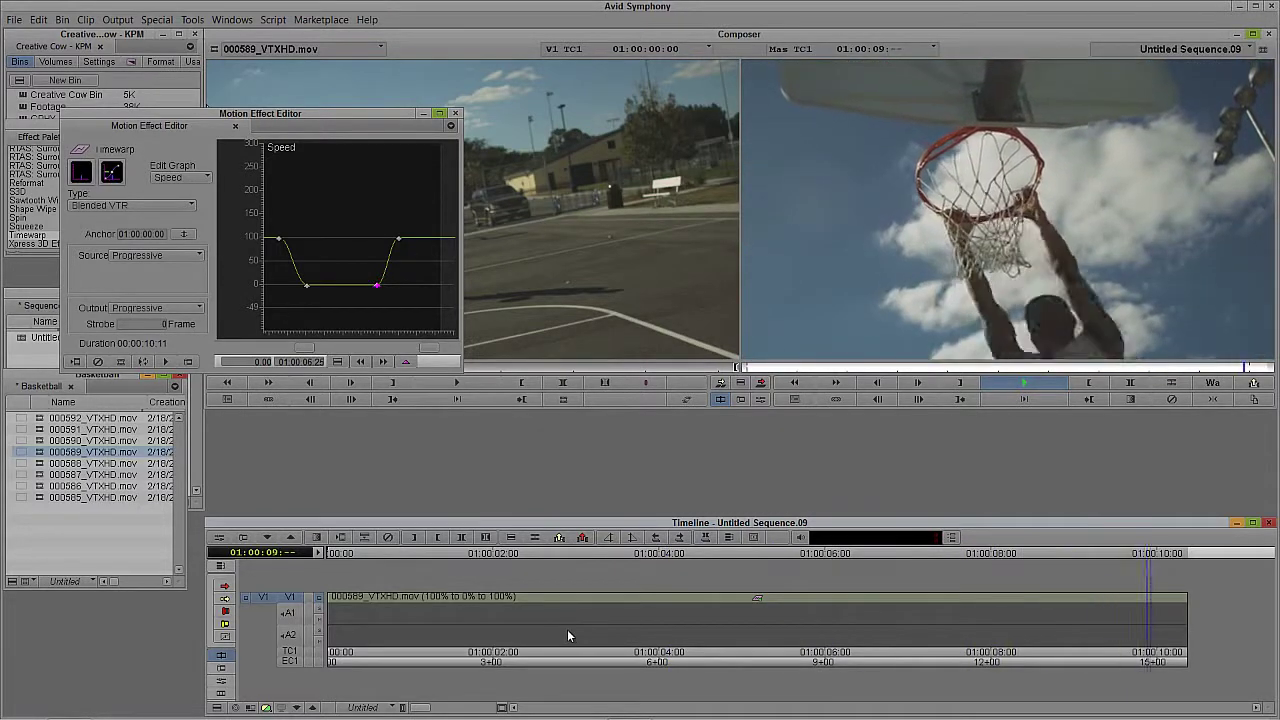
Step: Close the Motion Effect Editor and park the playhead in the slow section at 01:00:03:19
left_click(564, 163)
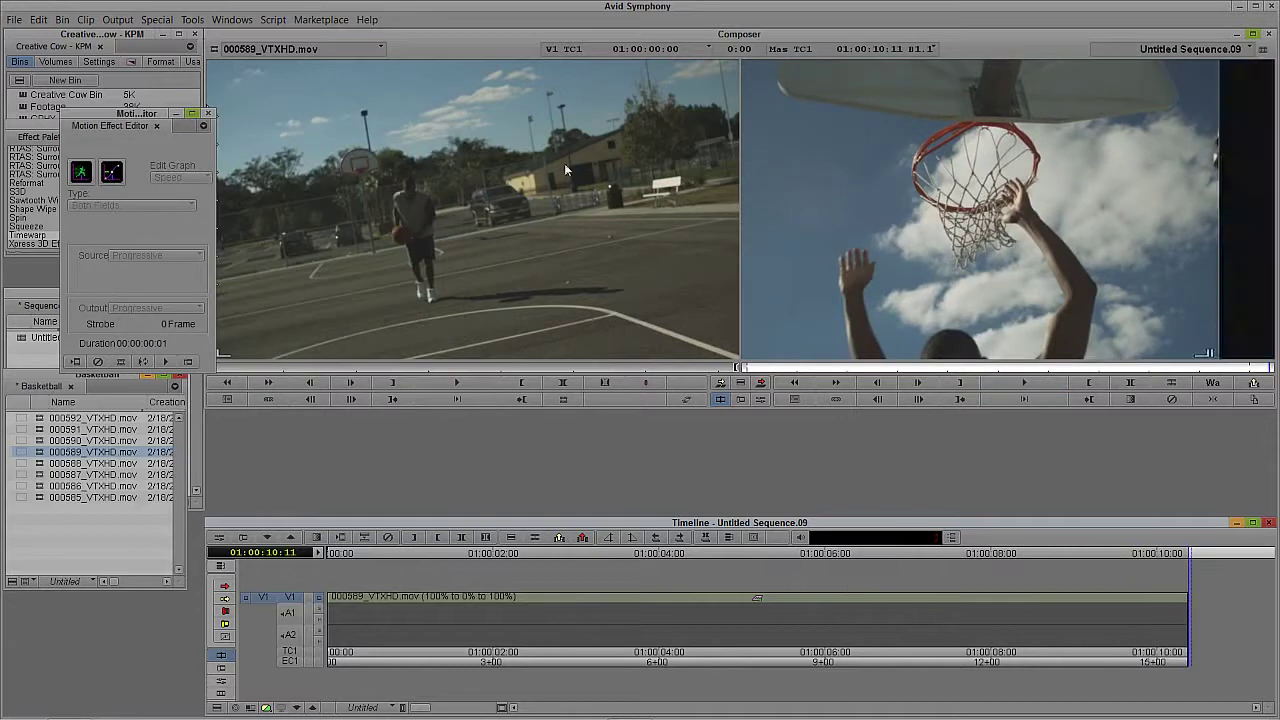
left_click(148, 126)
left_click(208, 114)
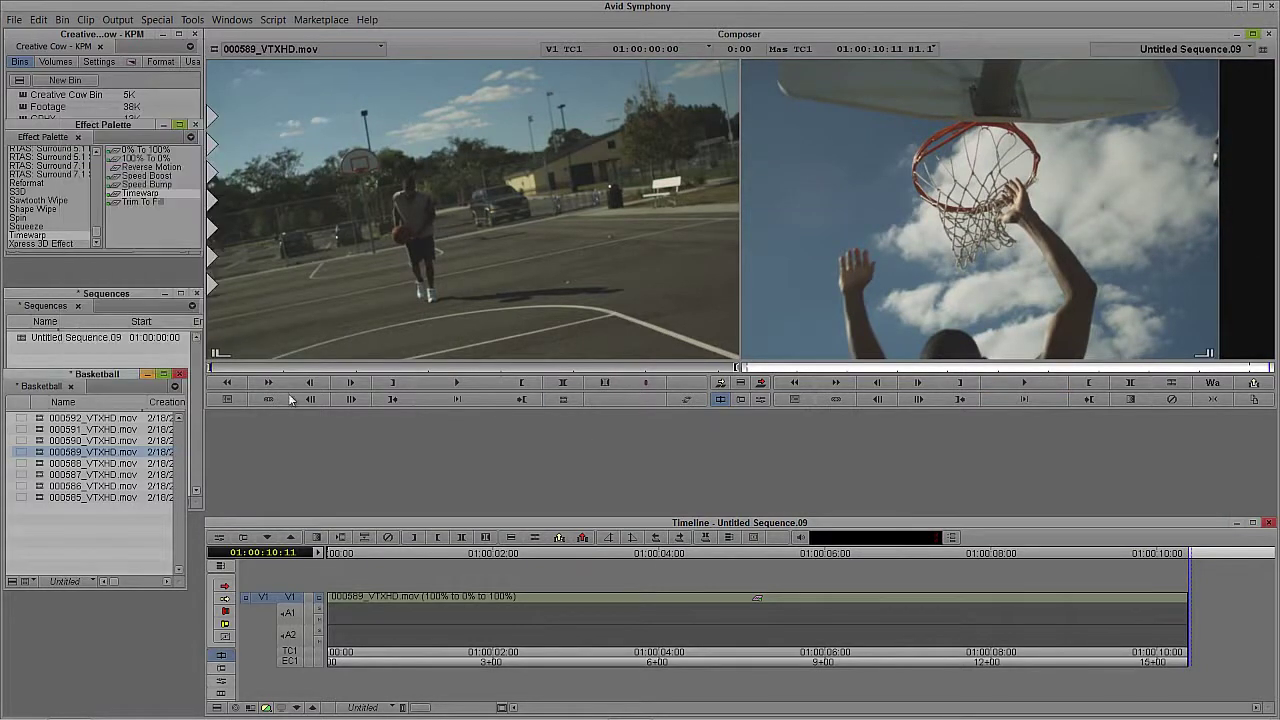
left_click_drag(827, 600, 629, 611)
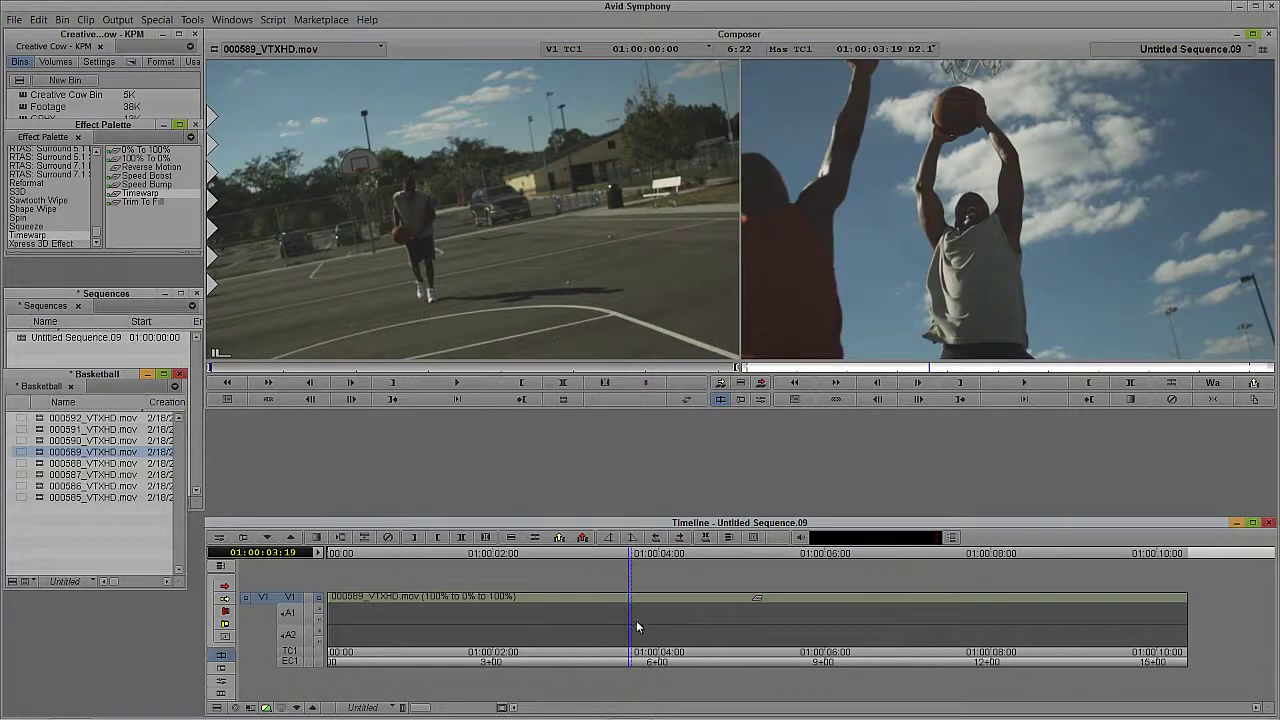
Step: Start a new title with the Marquee title tool over the current frame and show all toolbar buttons
left_click(88, 22)
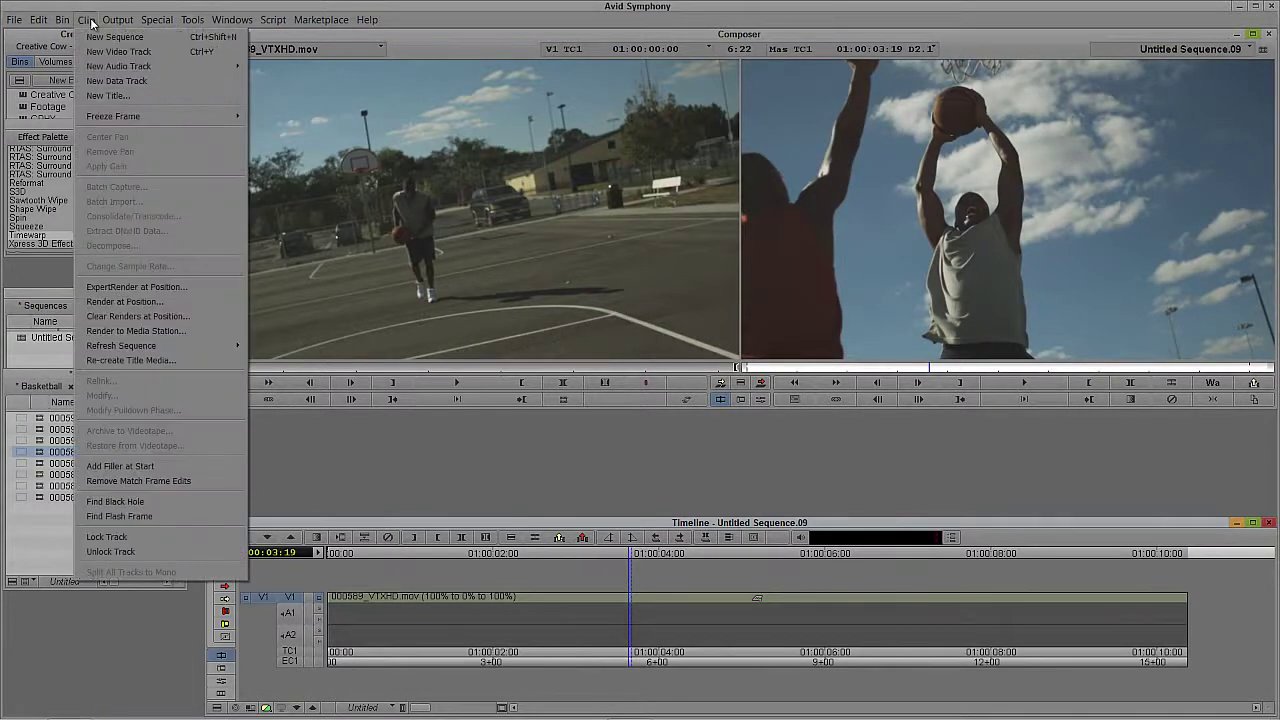
left_click(101, 96)
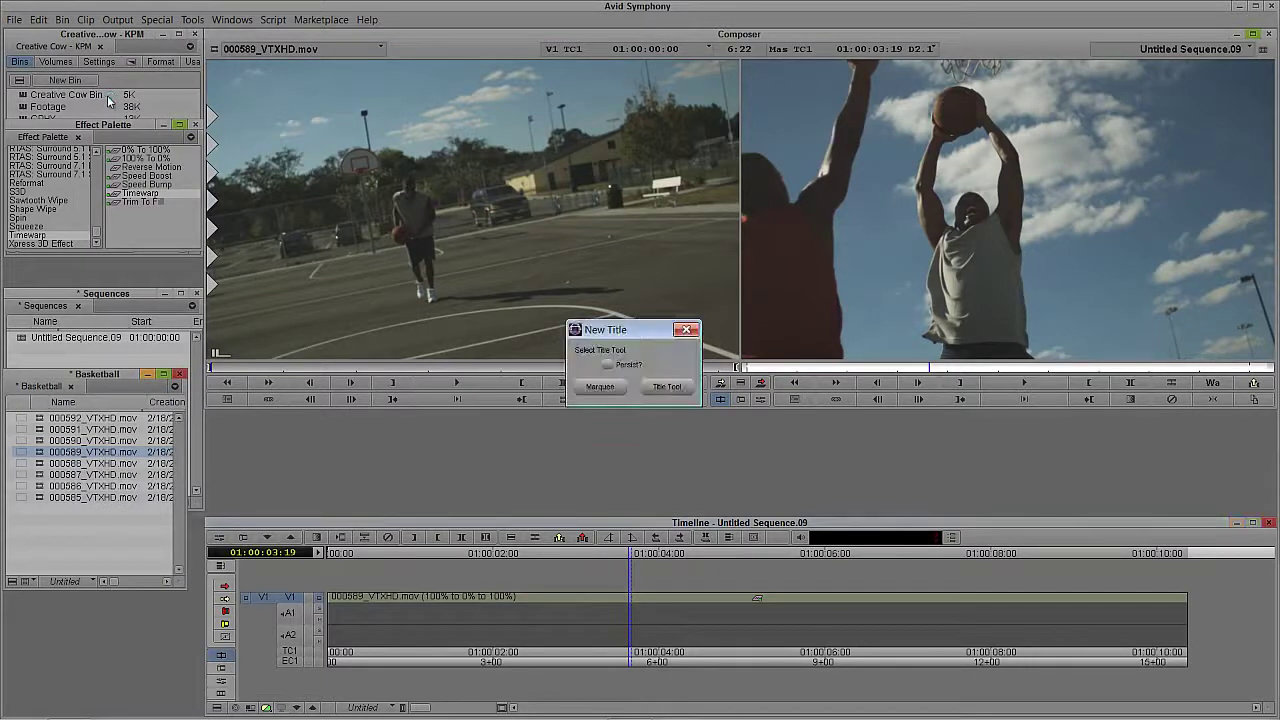
left_click(600, 387)
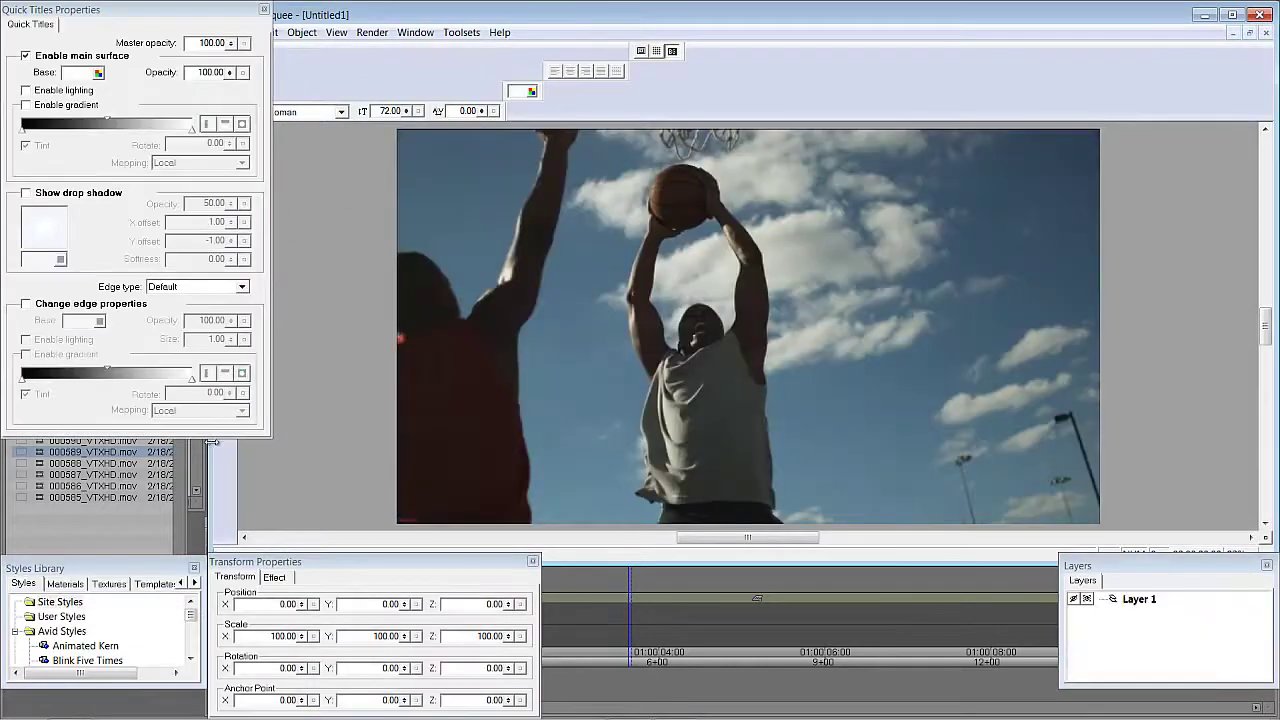
left_click(400, 32)
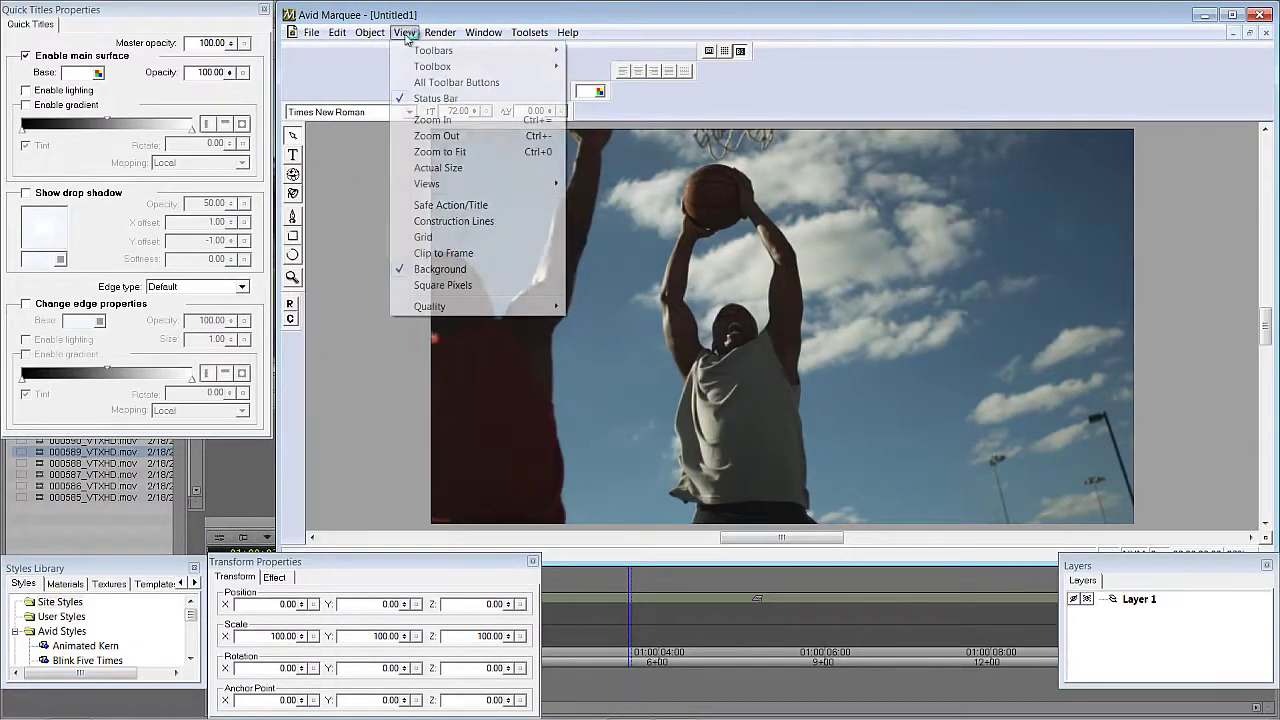
left_click(421, 84)
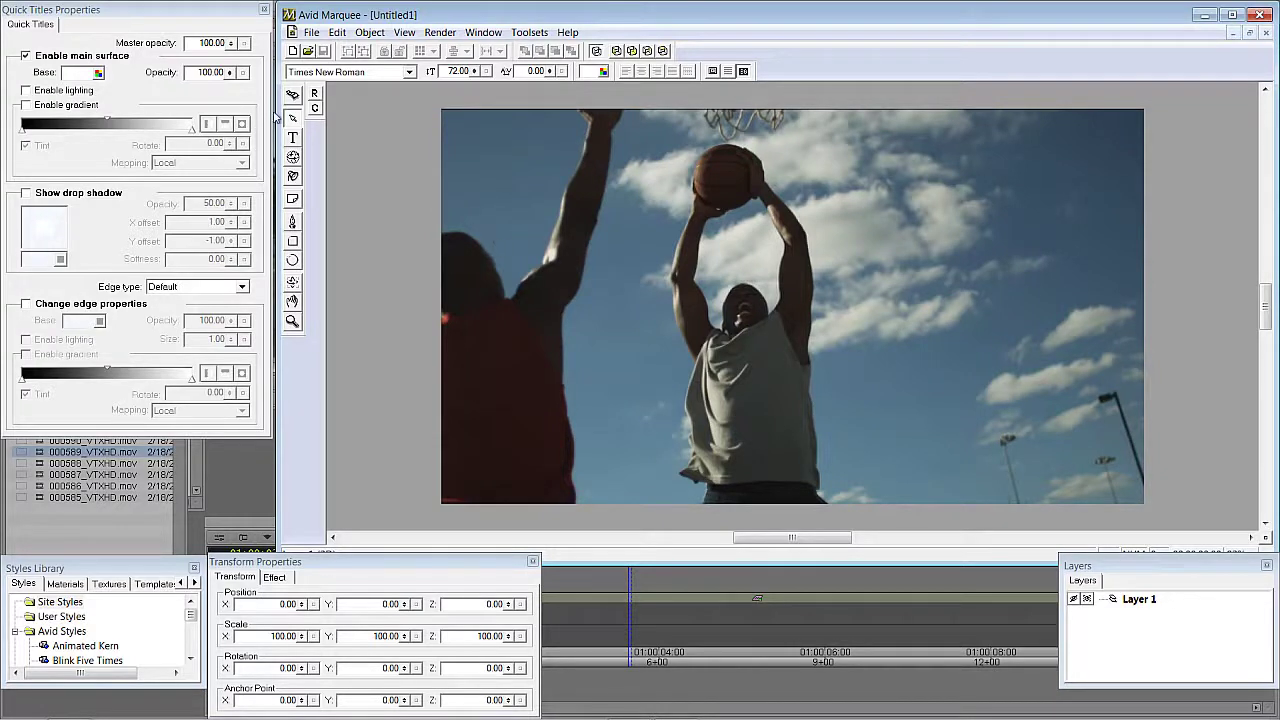
Step: Draw a rectangle covering the whole video frame and set its base colour to black
left_click(293, 241)
left_click_drag(433, 99, 1155, 517)
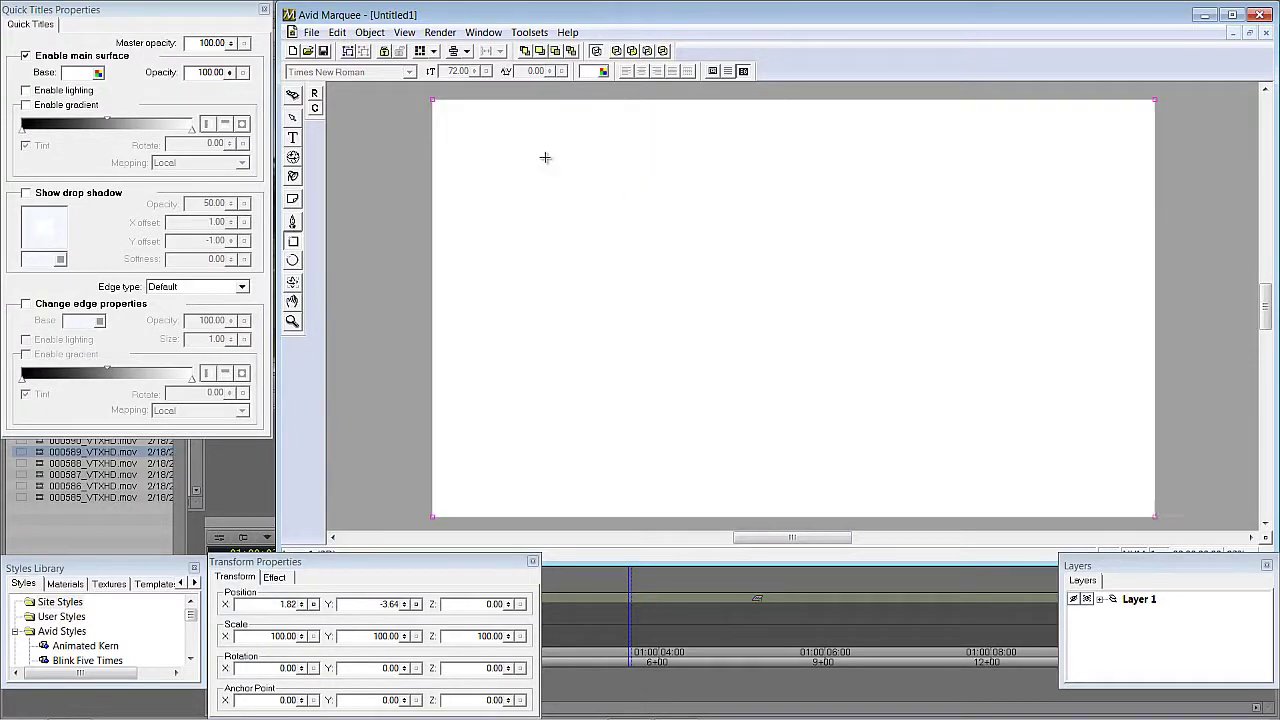
left_click(98, 73)
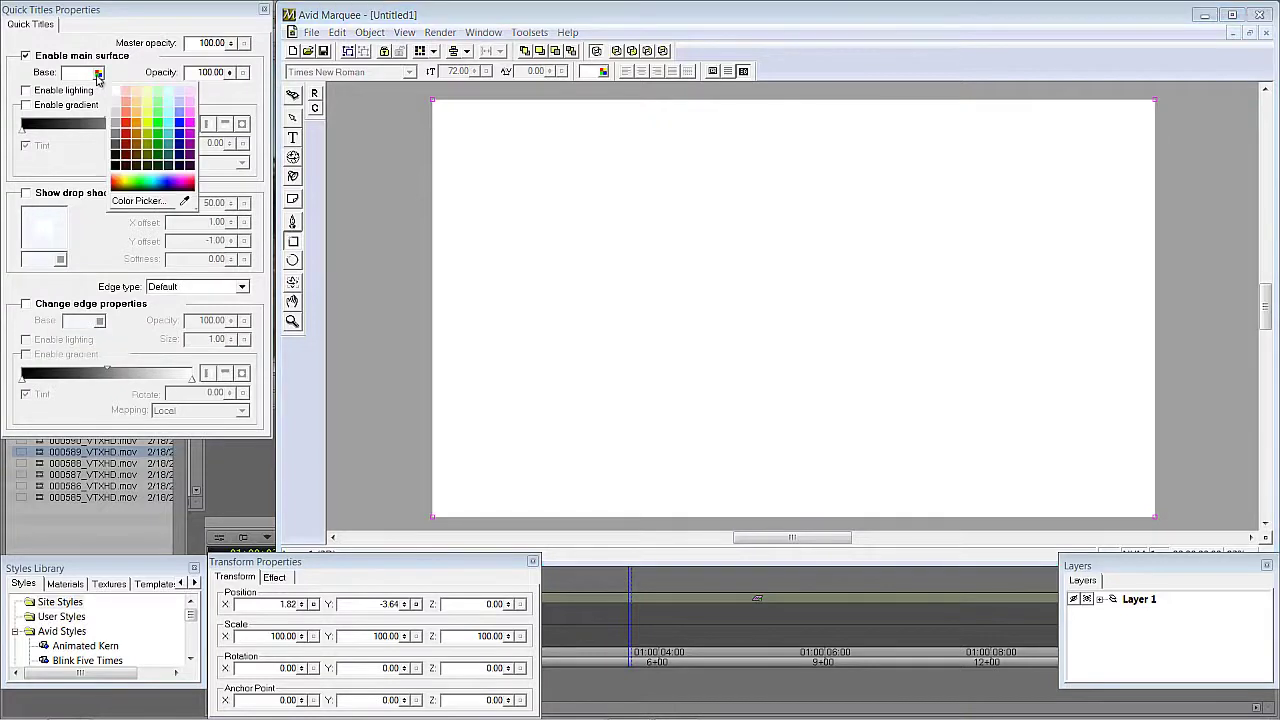
left_click(116, 167)
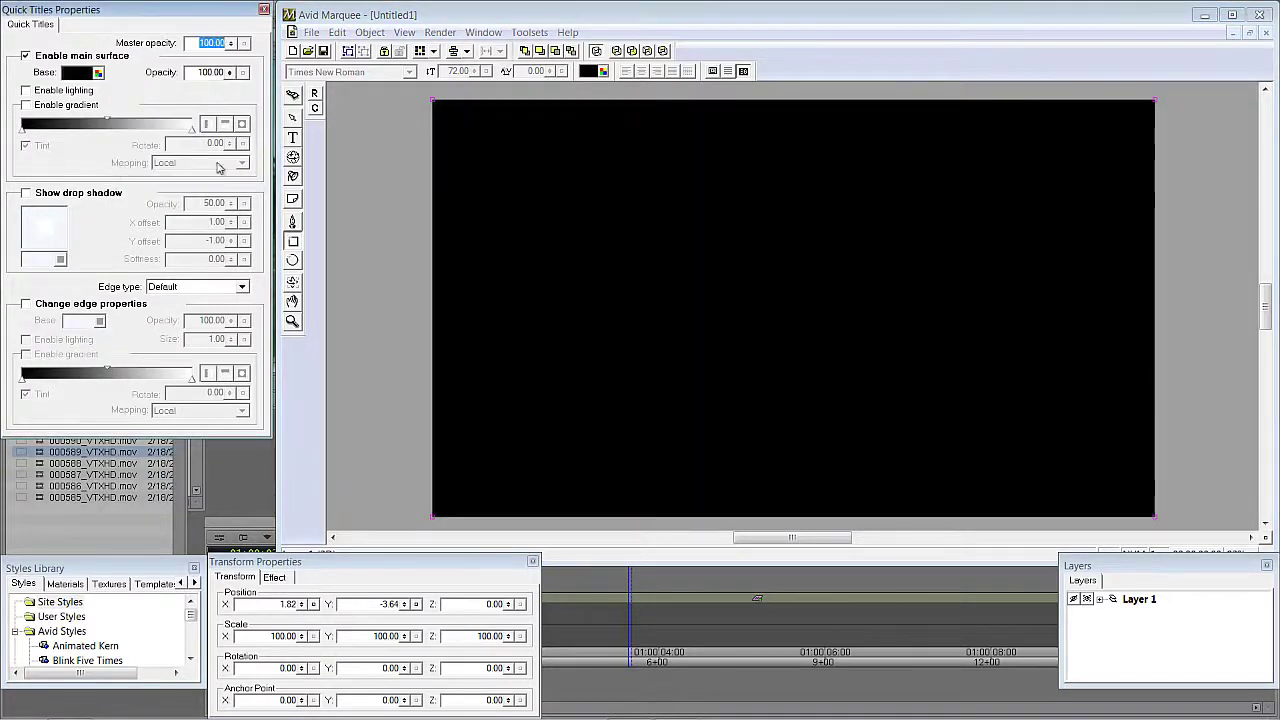
Step: Enlarge the black rectangle beyond all frame edges to about 132 by 119 scale, and turn off its main surface
left_click(298, 116)
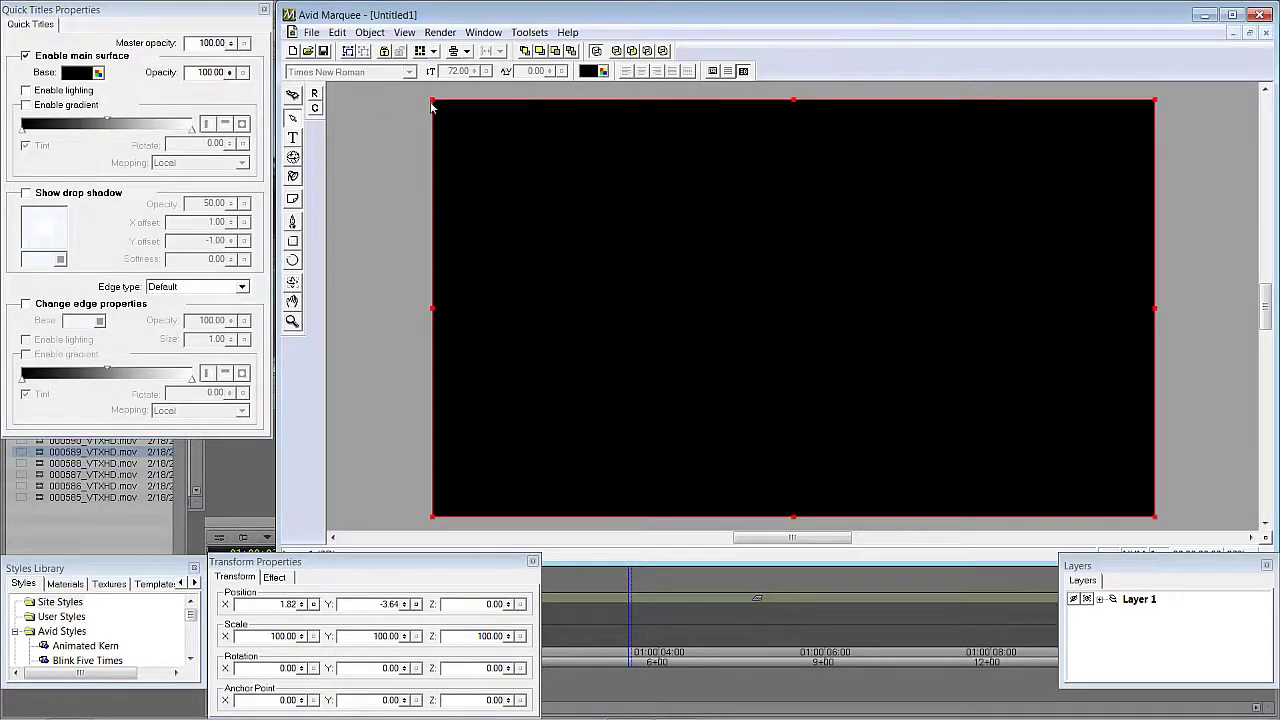
left_click_drag(421, 97, 312, 56)
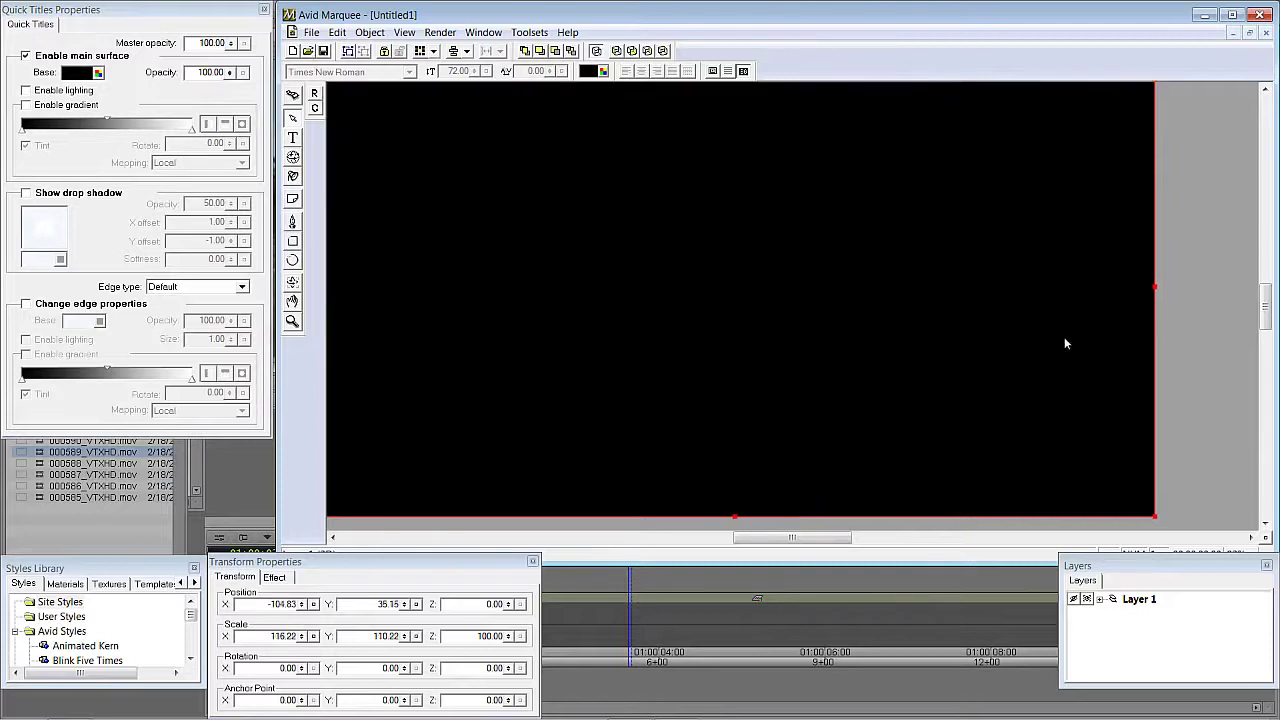
left_click_drag(1155, 518, 1266, 562)
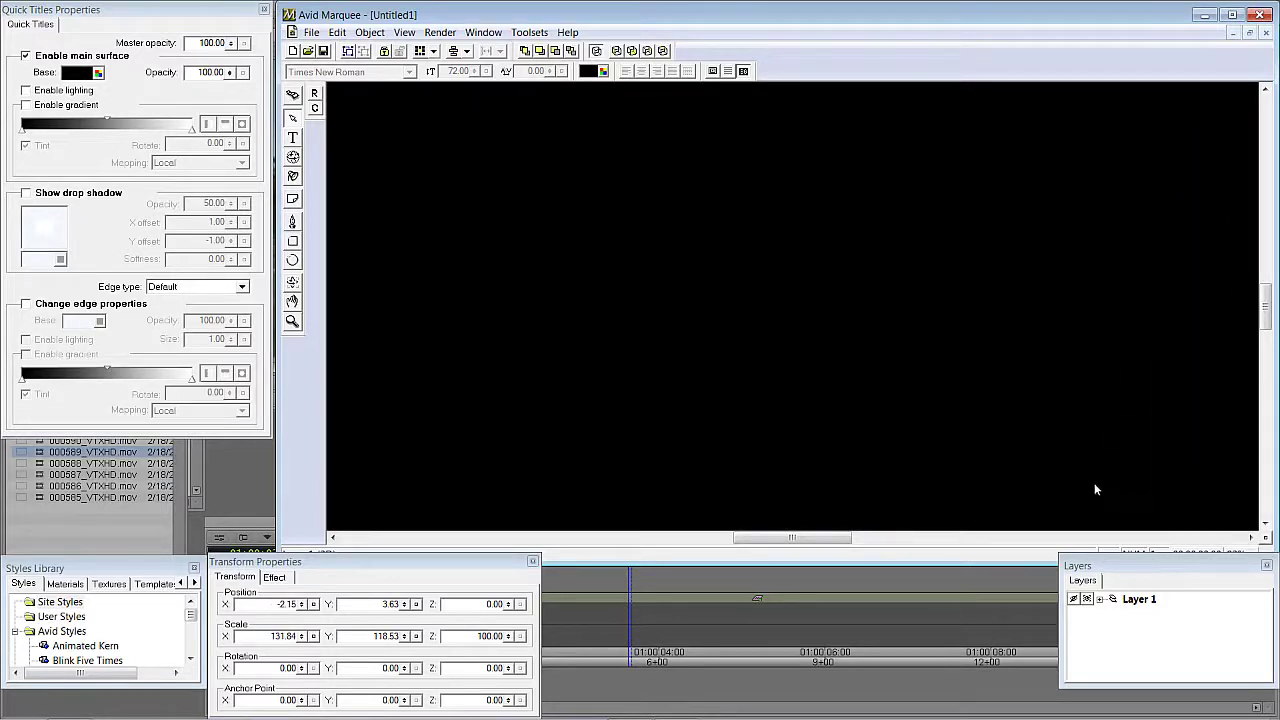
key("ctrl+minus")
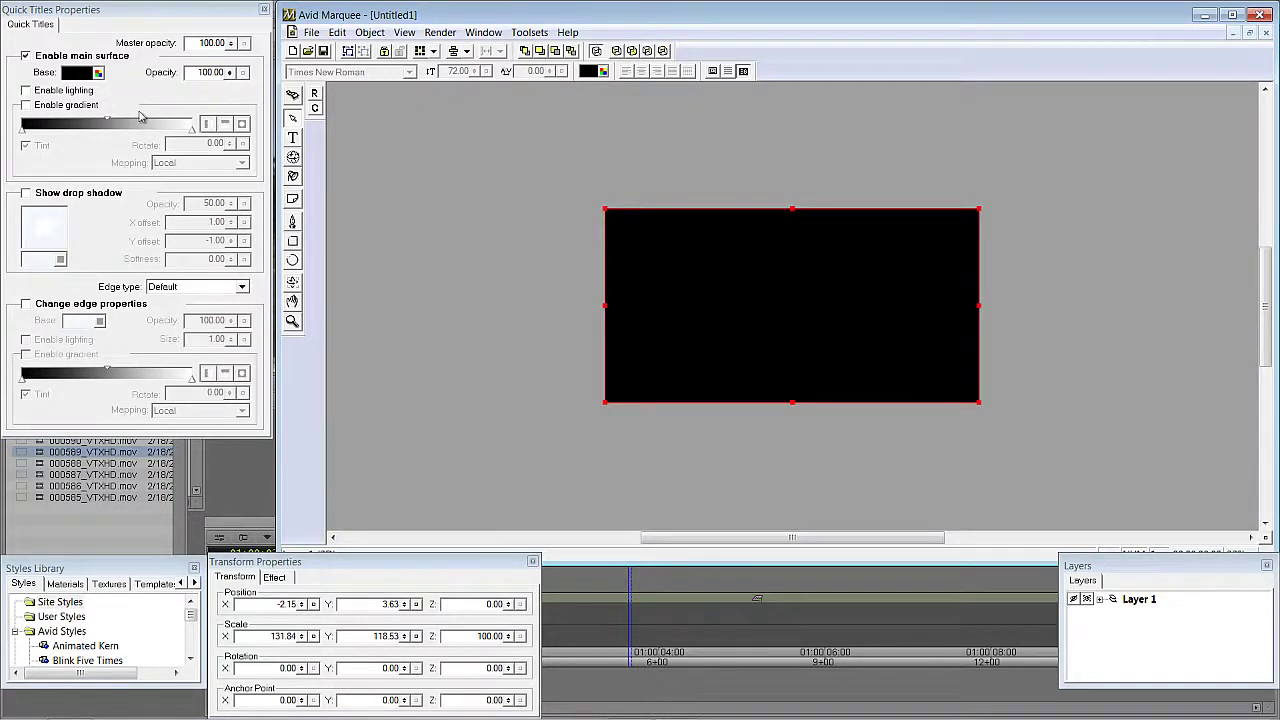
left_click(103, 59)
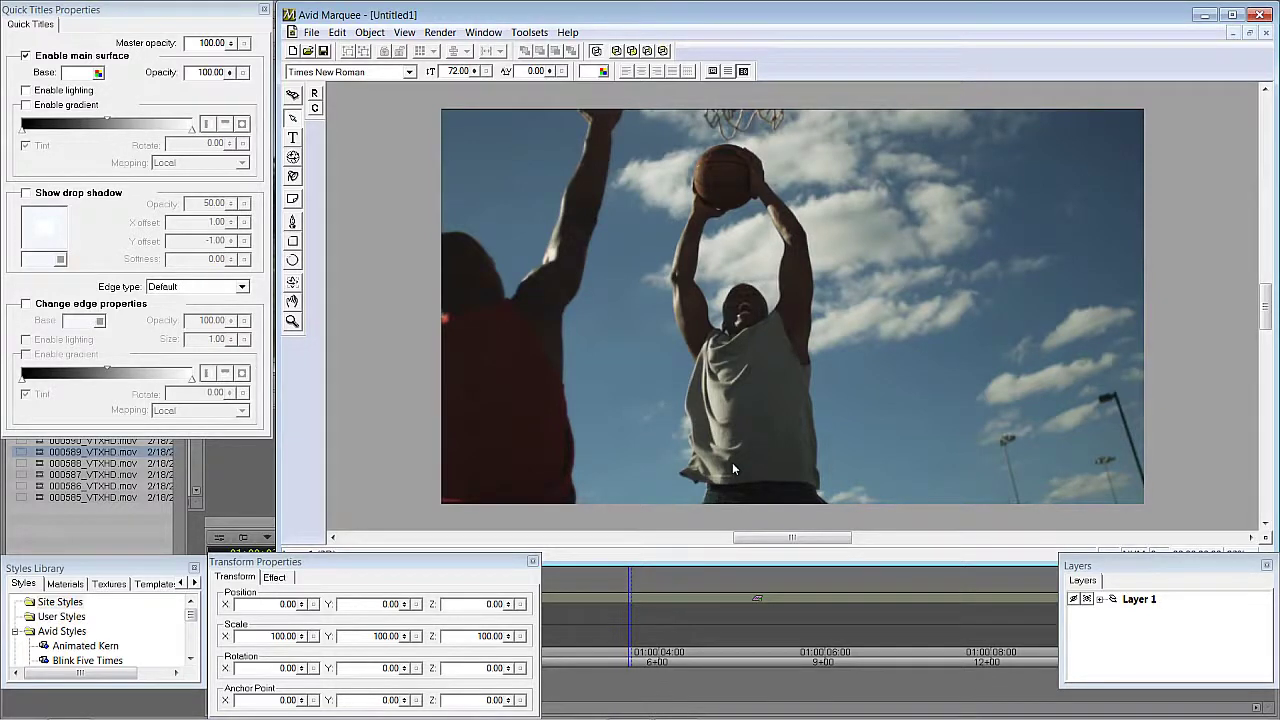
Step: Draw a tall ellipse around the dunking player, centre it on him, and set its base colour to black
left_click(292, 260)
left_click_drag(631, 121, 887, 568)
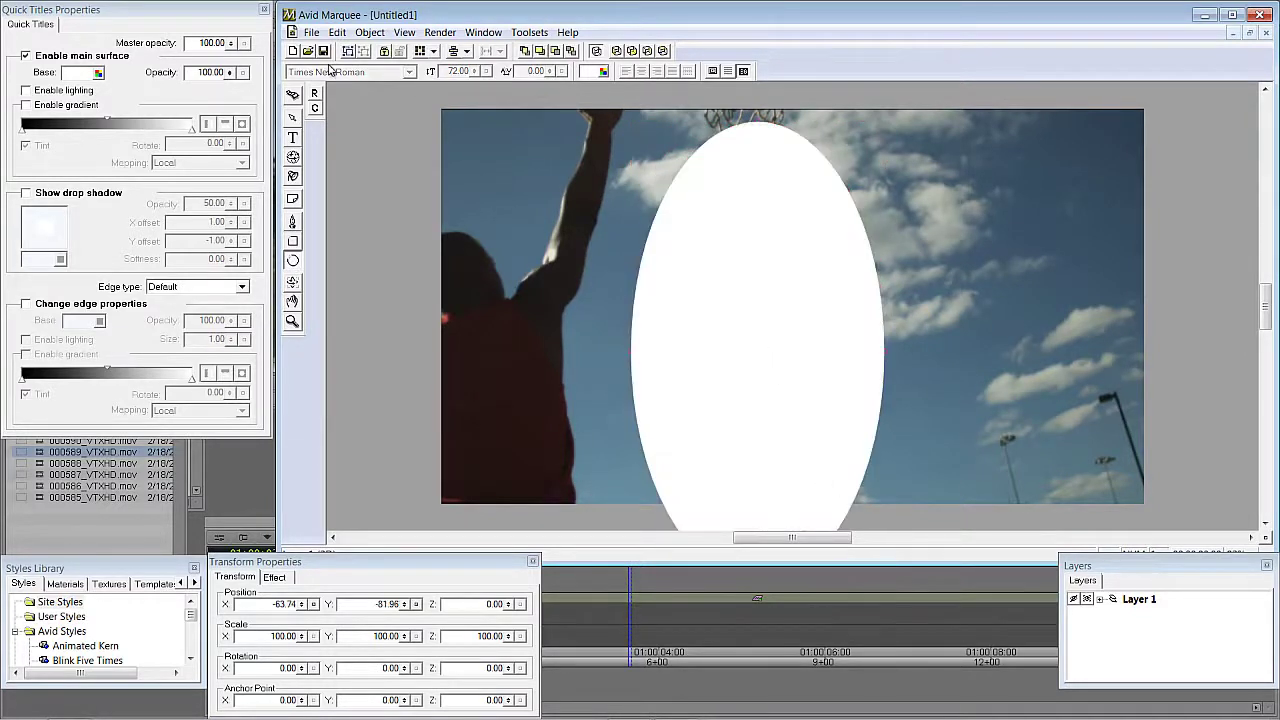
left_click(295, 100)
left_click_drag(806, 277, 790, 277)
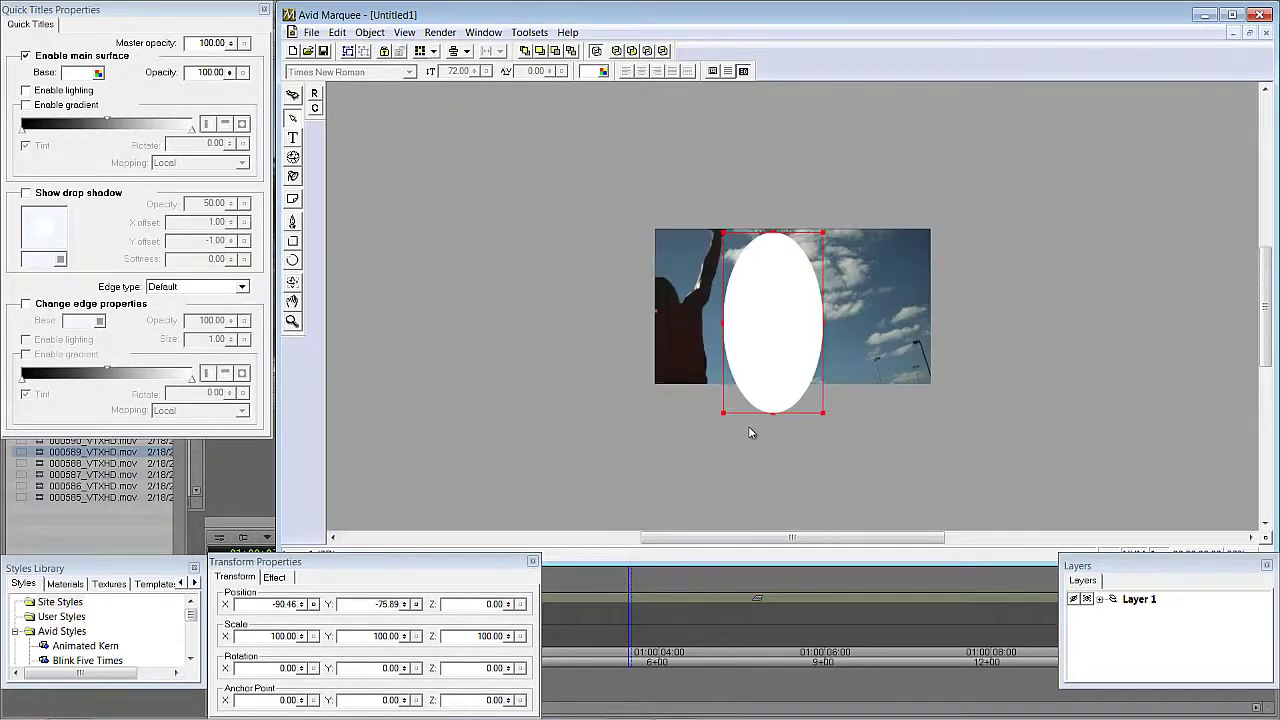
left_click(99, 73)
left_click(117, 166)
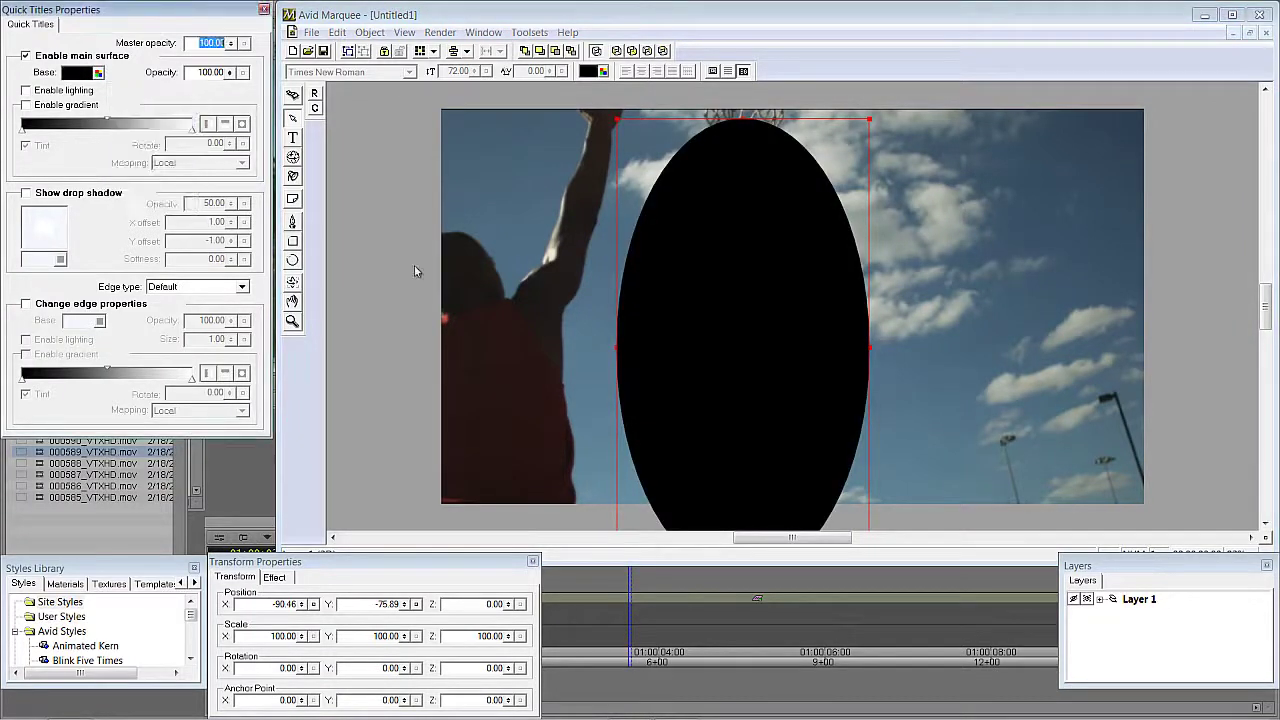
Step: Turn the main surface of the large rectangle back on
left_click(558, 293)
scroll(558, 292, "down", 2)
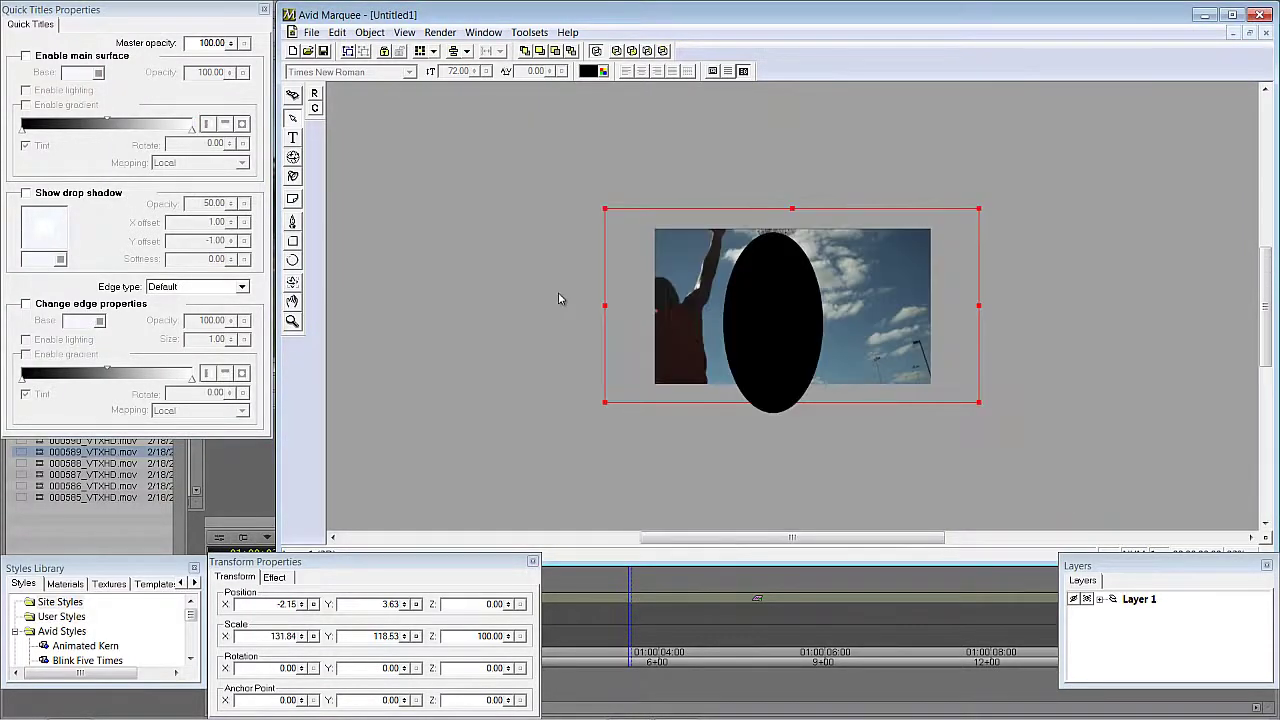
left_click(26, 56)
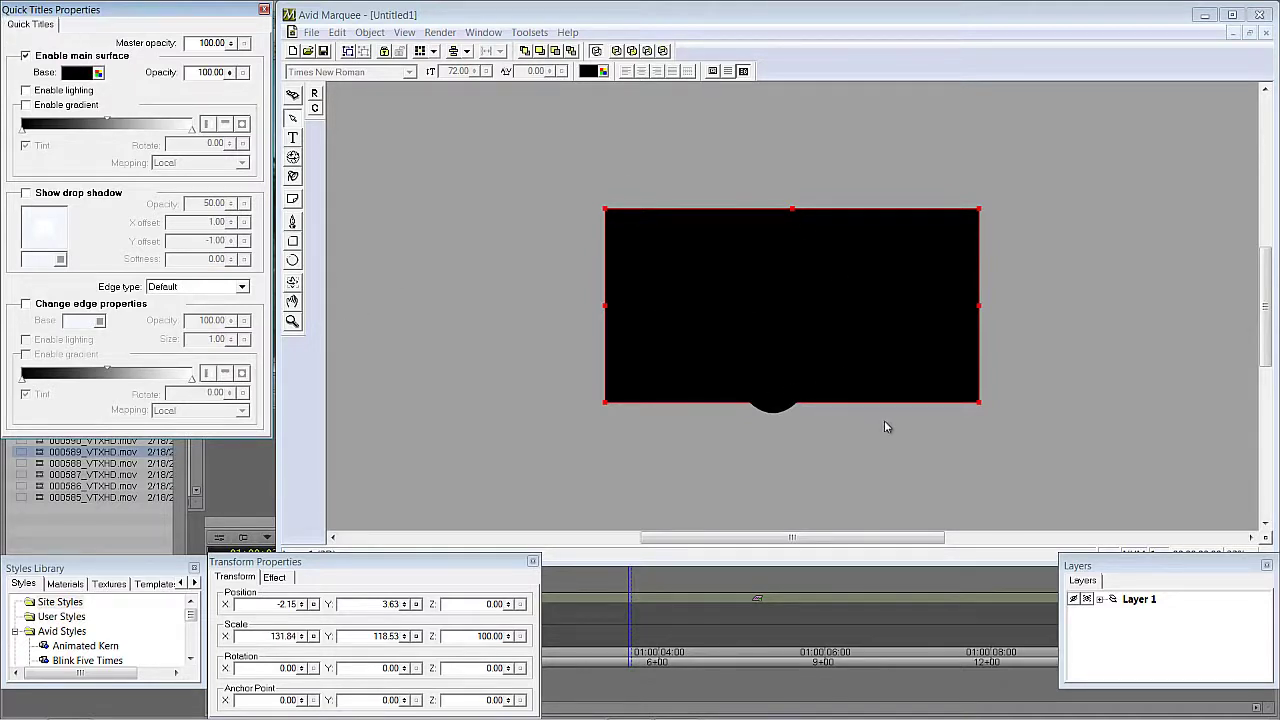
Step: Combine the ellipse and the rectangle into one shape so the ellipse cuts a hole around the player
left_click(776, 408)
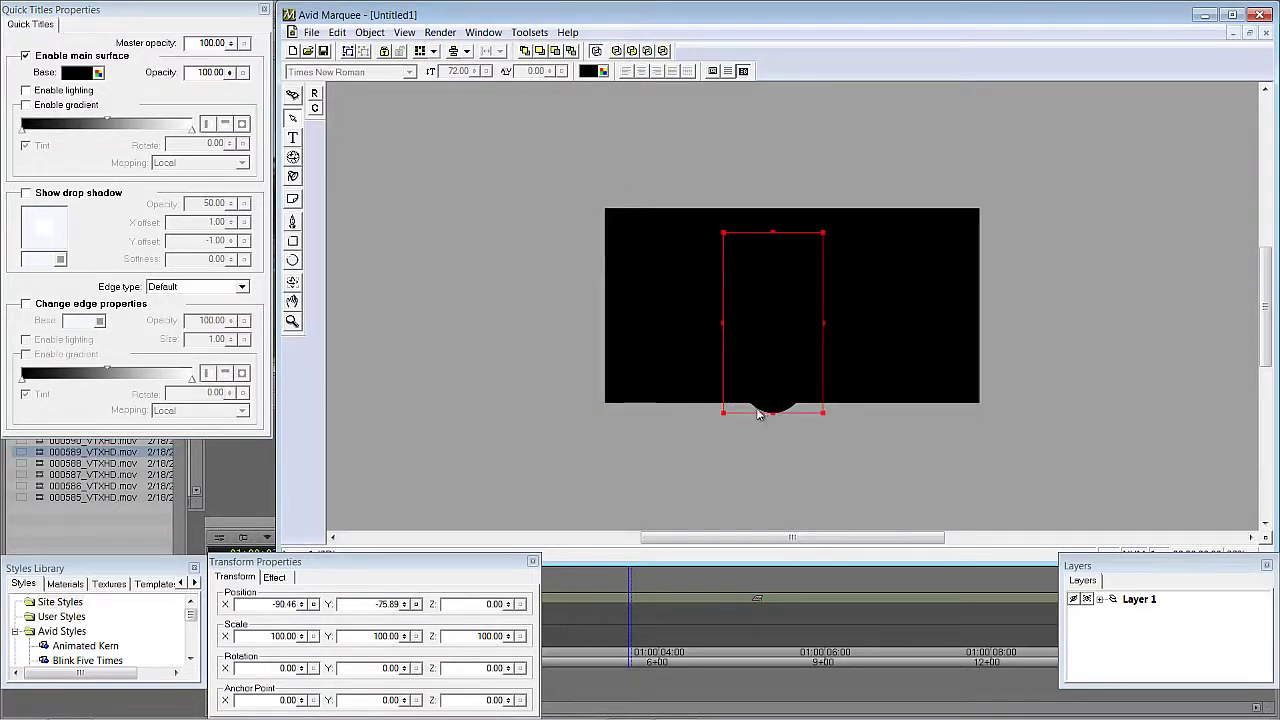
left_click(647, 312, "shift")
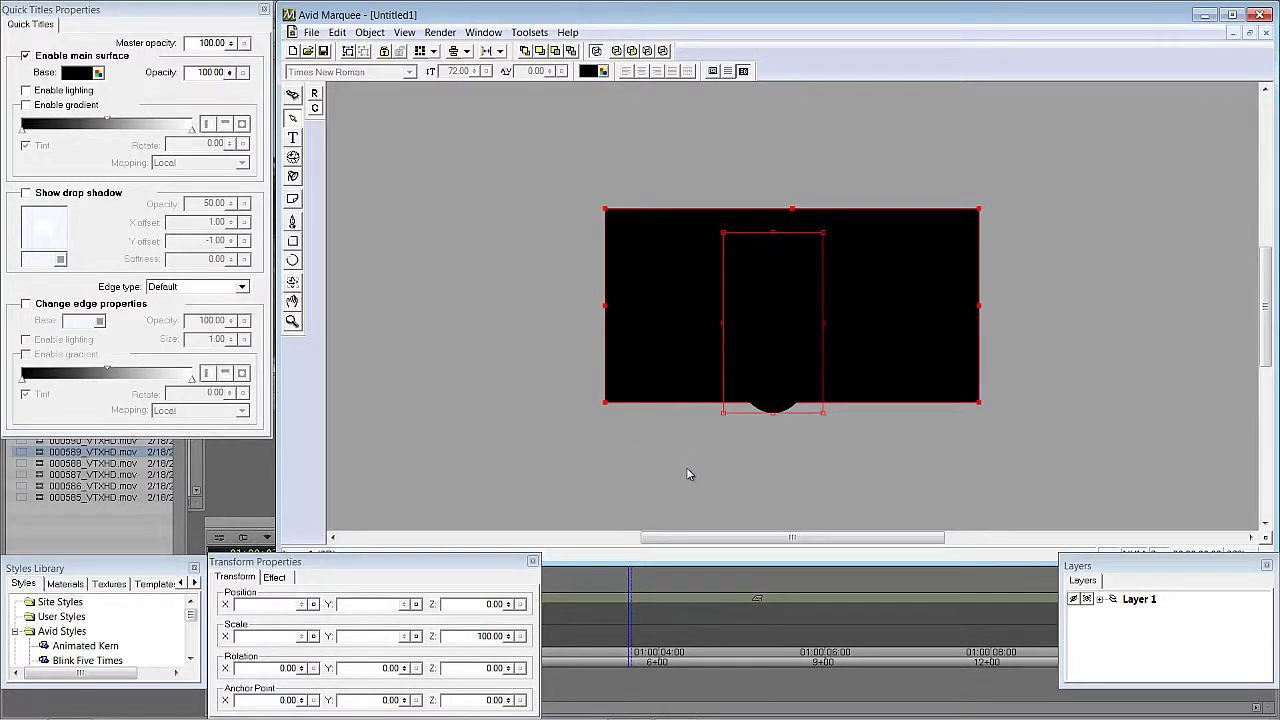
left_click(362, 33)
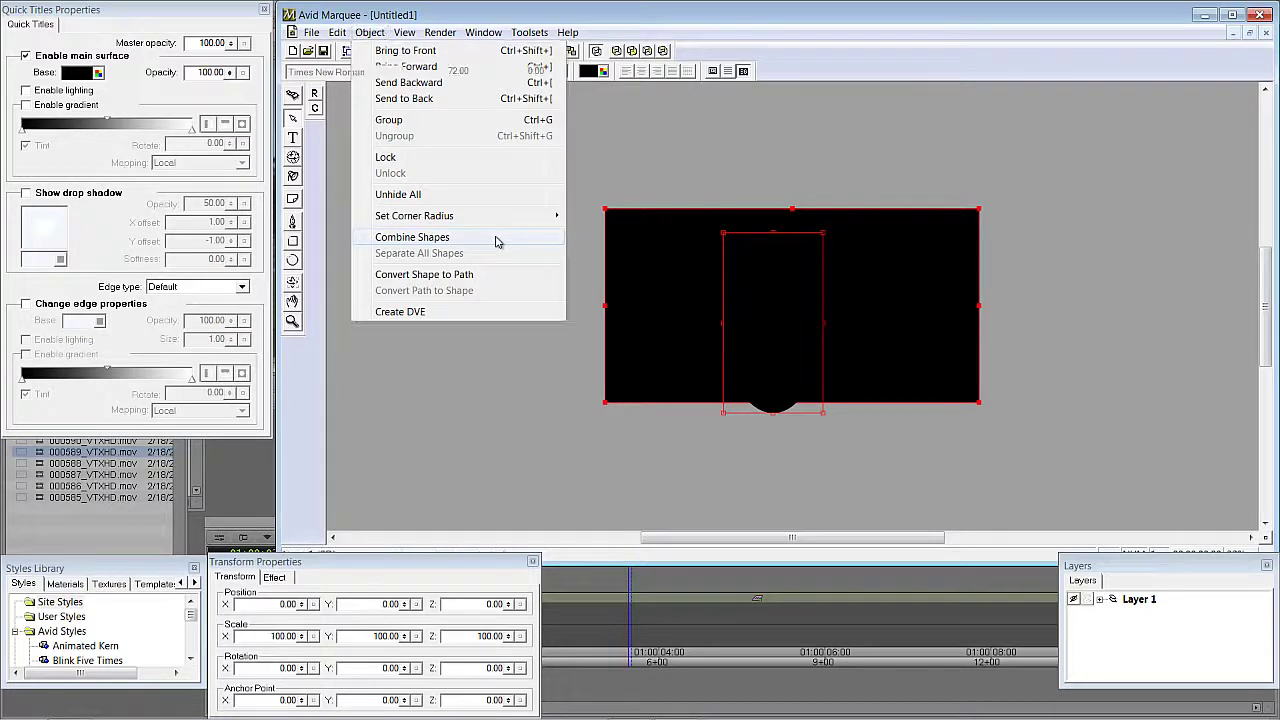
left_click(495, 240)
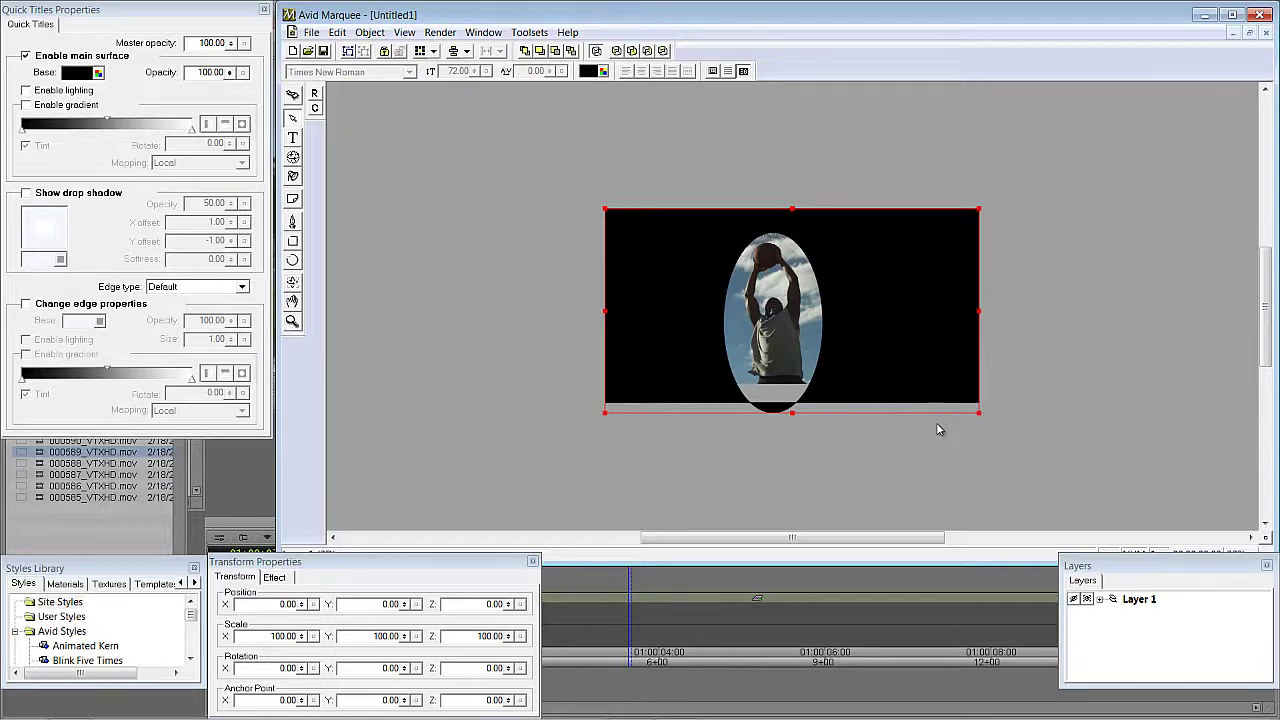
key("ctrl+plus")
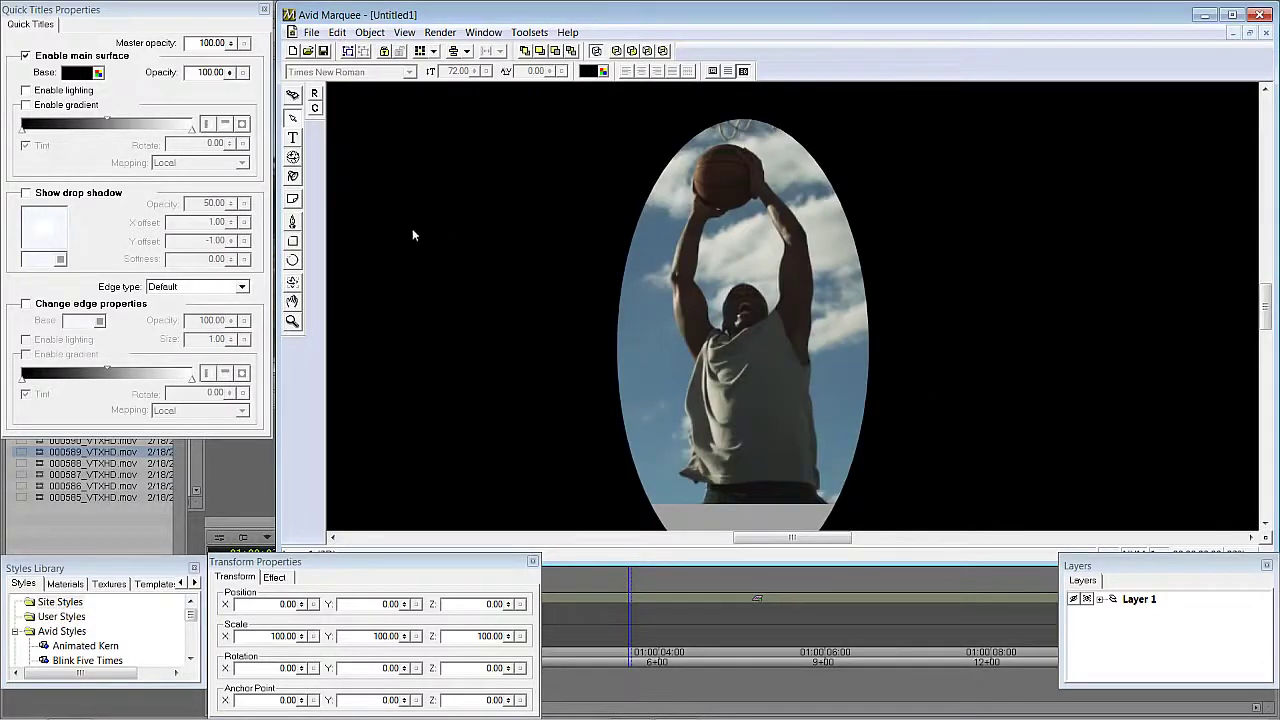
left_click(232, 47)
left_click_drag(233, 47, 238, 9)
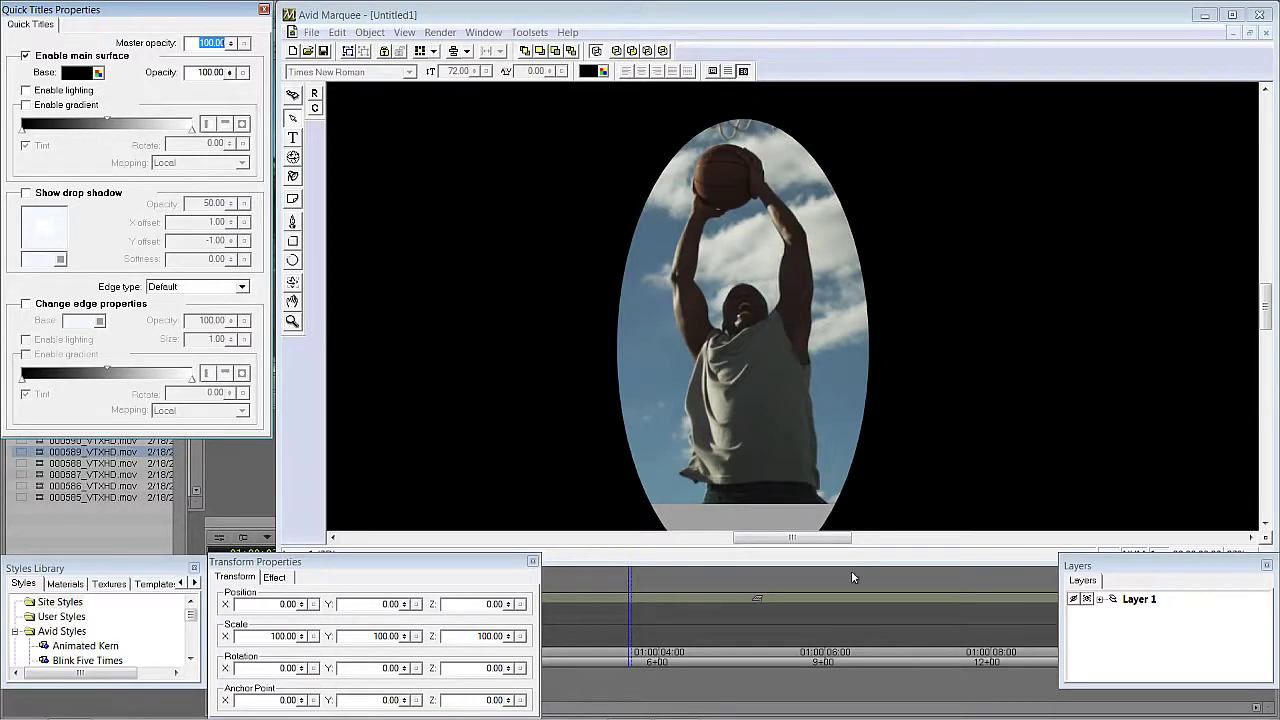
left_click(791, 146)
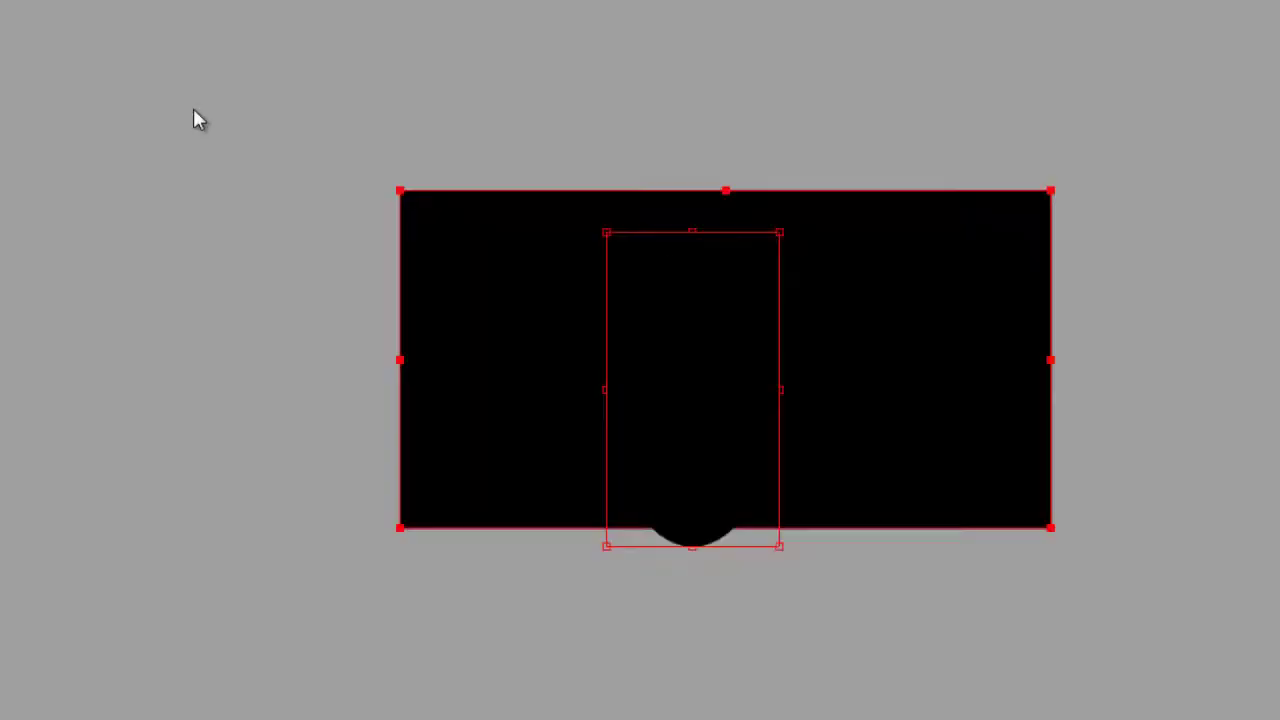
Step: Delete the ellipse and turn off the remaining rectangle's main surface
left_click(689, 634)
left_click(694, 543)
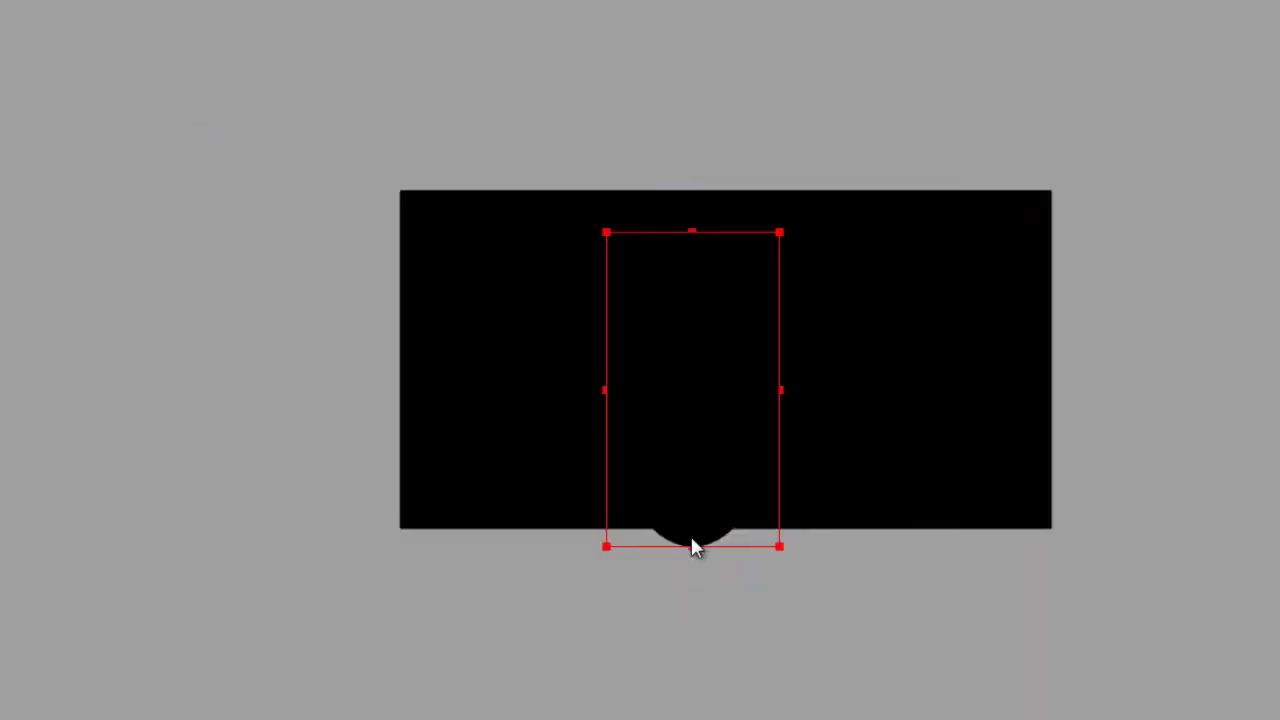
key("Delete")
left_click(565, 418)
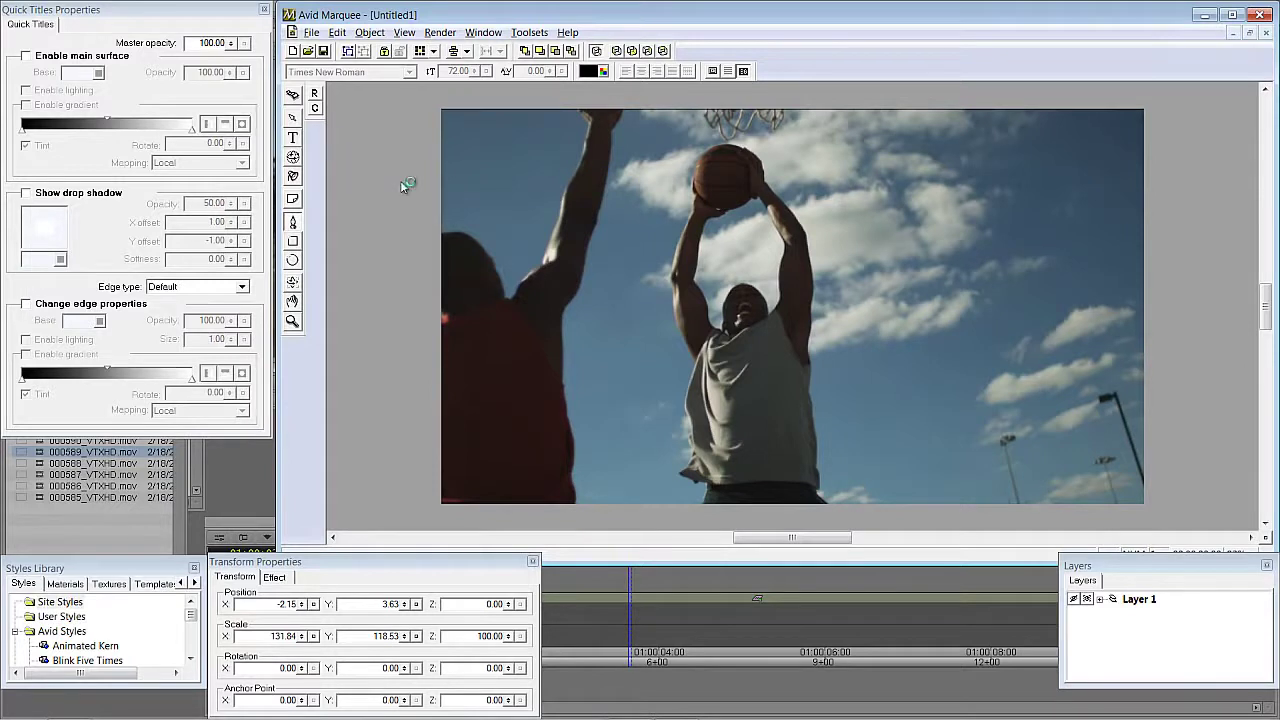
Step: Deselect the rectangle and draw a closed Pen outline loosely around the dunking player and ball, extending just below the frame
key("ctrl+minus")
left_click(293, 118)
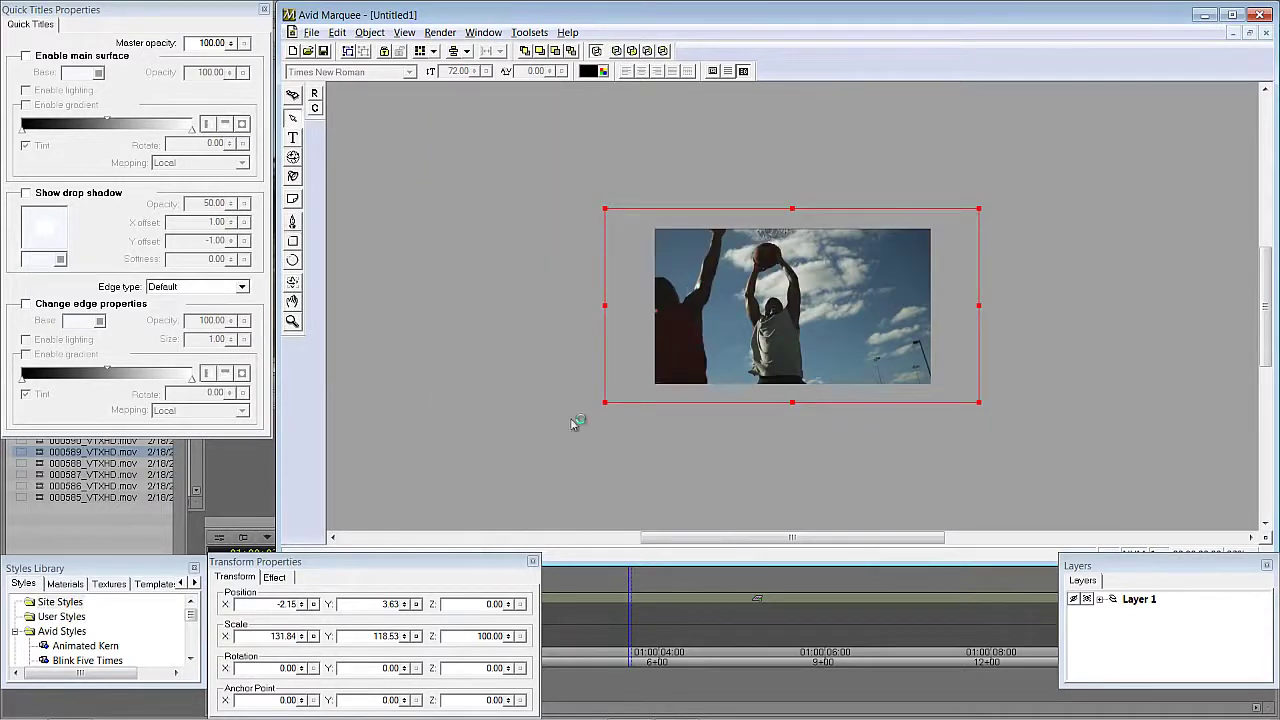
left_click(638, 300)
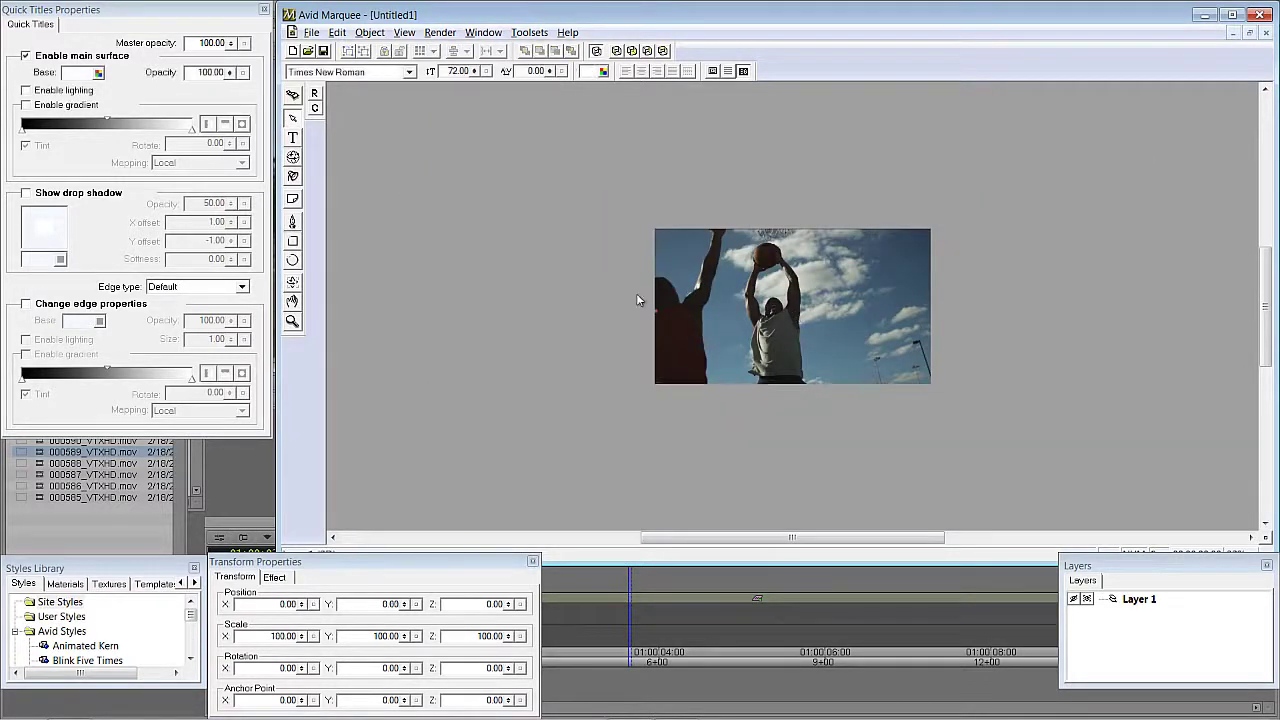
key("ctrl+plus")
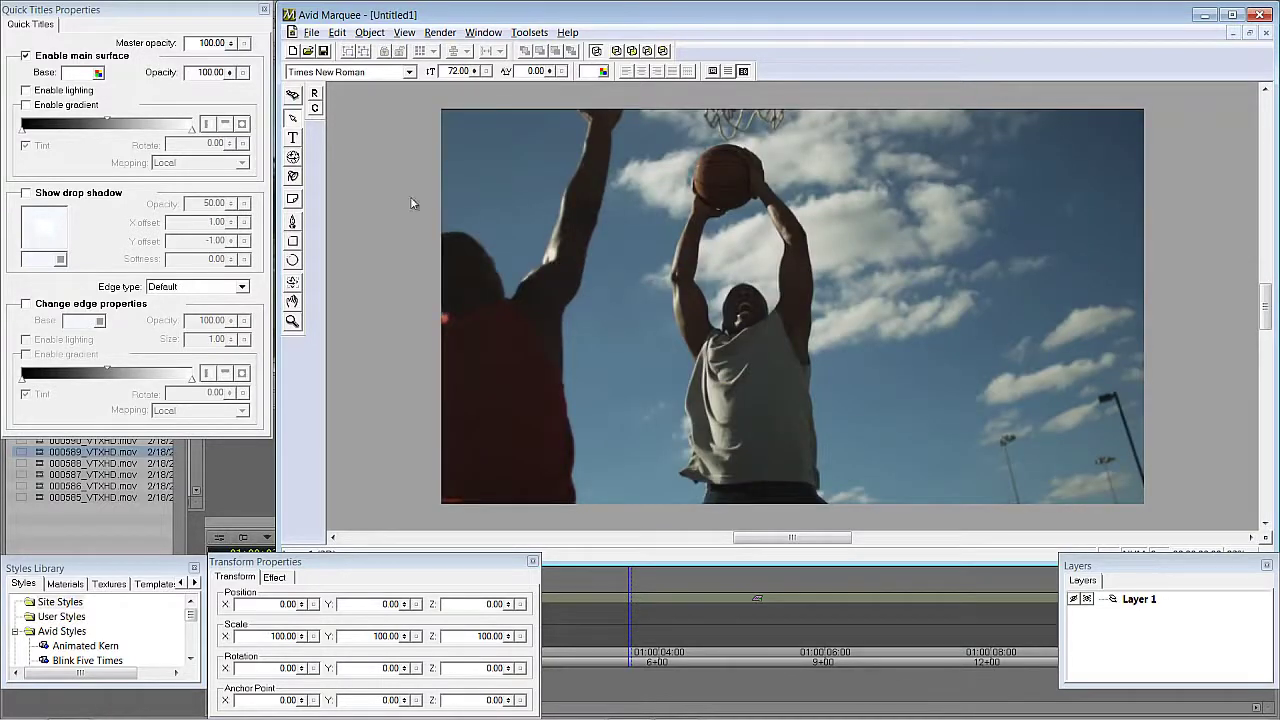
left_click(292, 221)
left_click(660, 522)
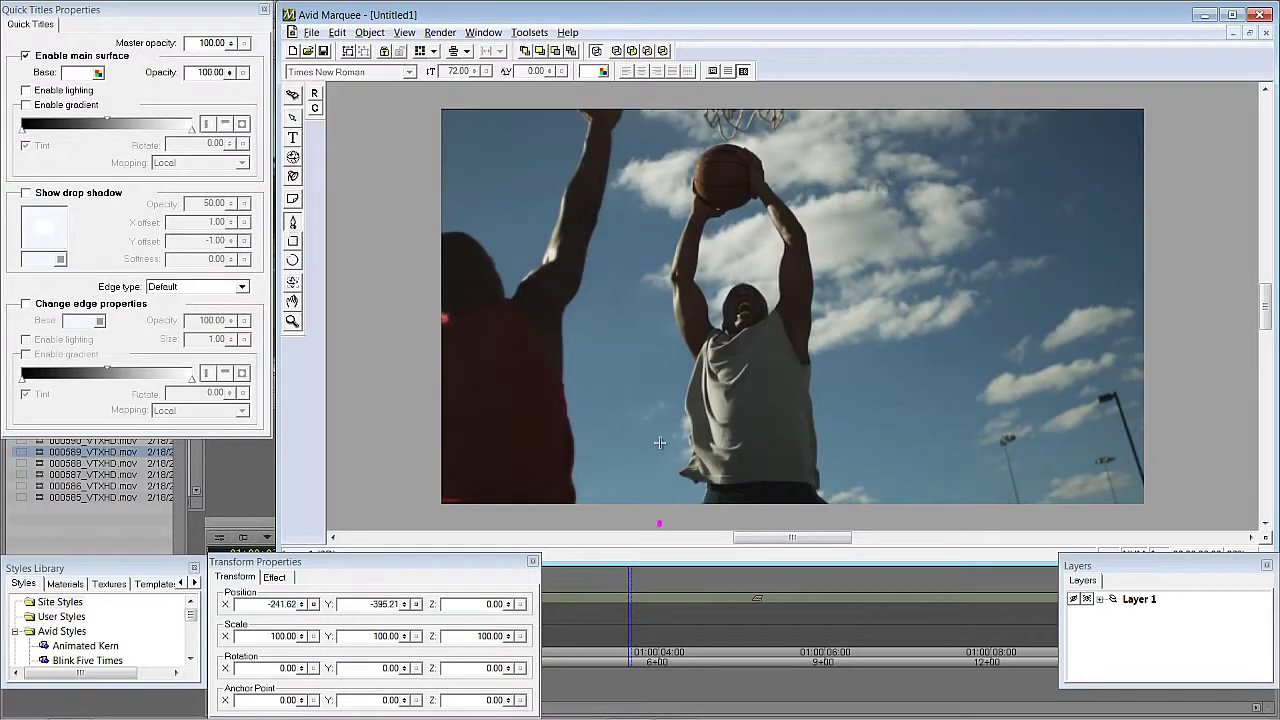
left_click(660, 443)
left_click(644, 350)
left_click(656, 258)
left_click(667, 181)
left_click(706, 140)
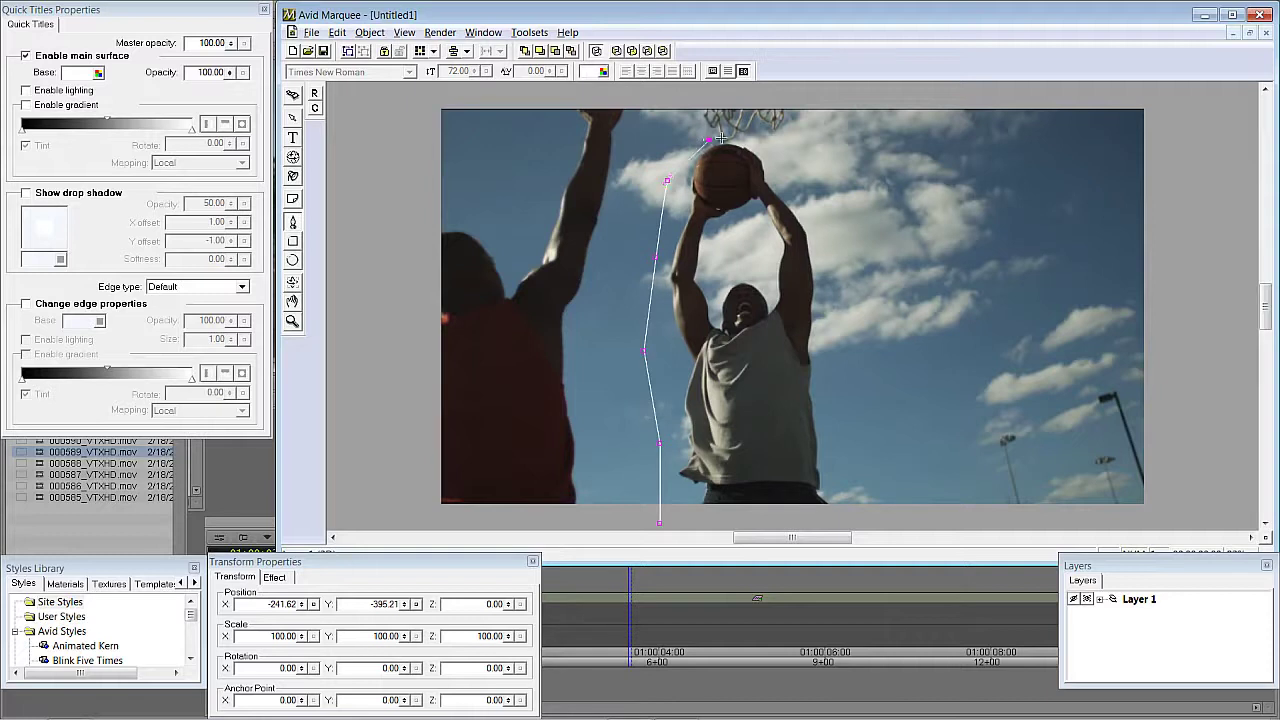
left_click(760, 135)
left_click(805, 156)
left_click(823, 222)
left_click(838, 326)
left_click_drag(850, 397, 850, 450)
left_click(837, 484)
left_click(837, 520)
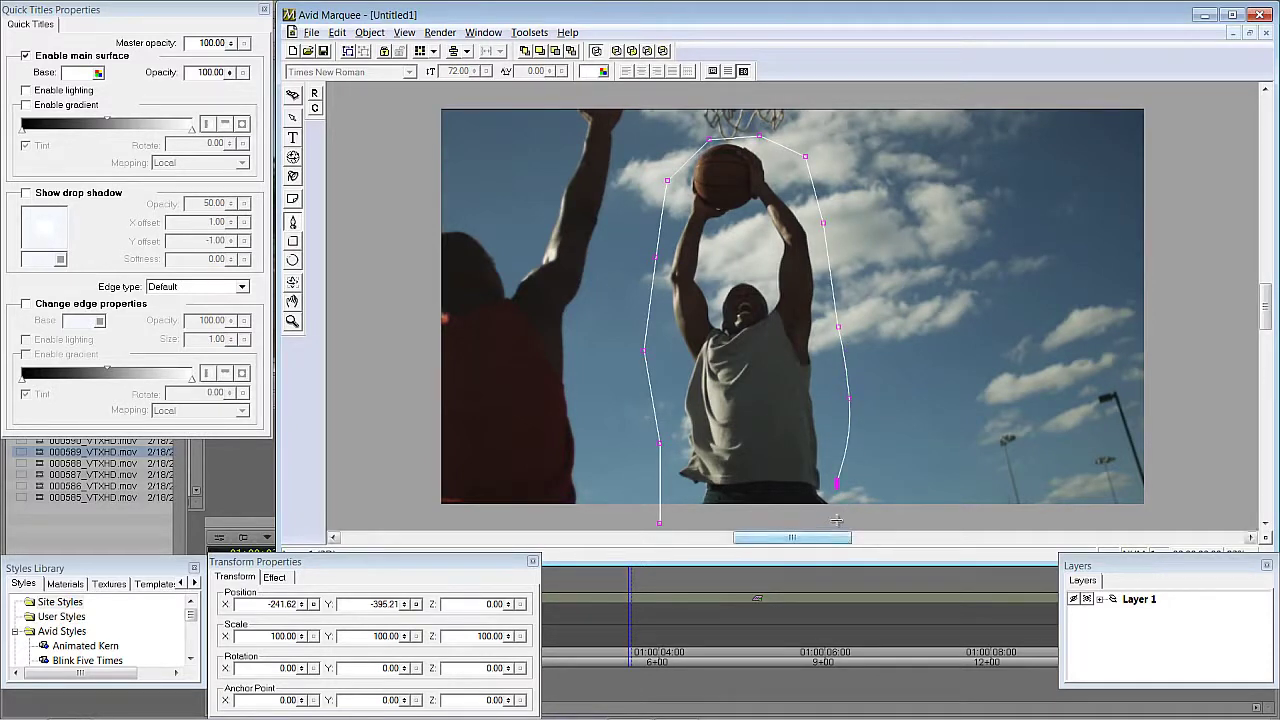
left_click(738, 526)
left_click(659, 522)
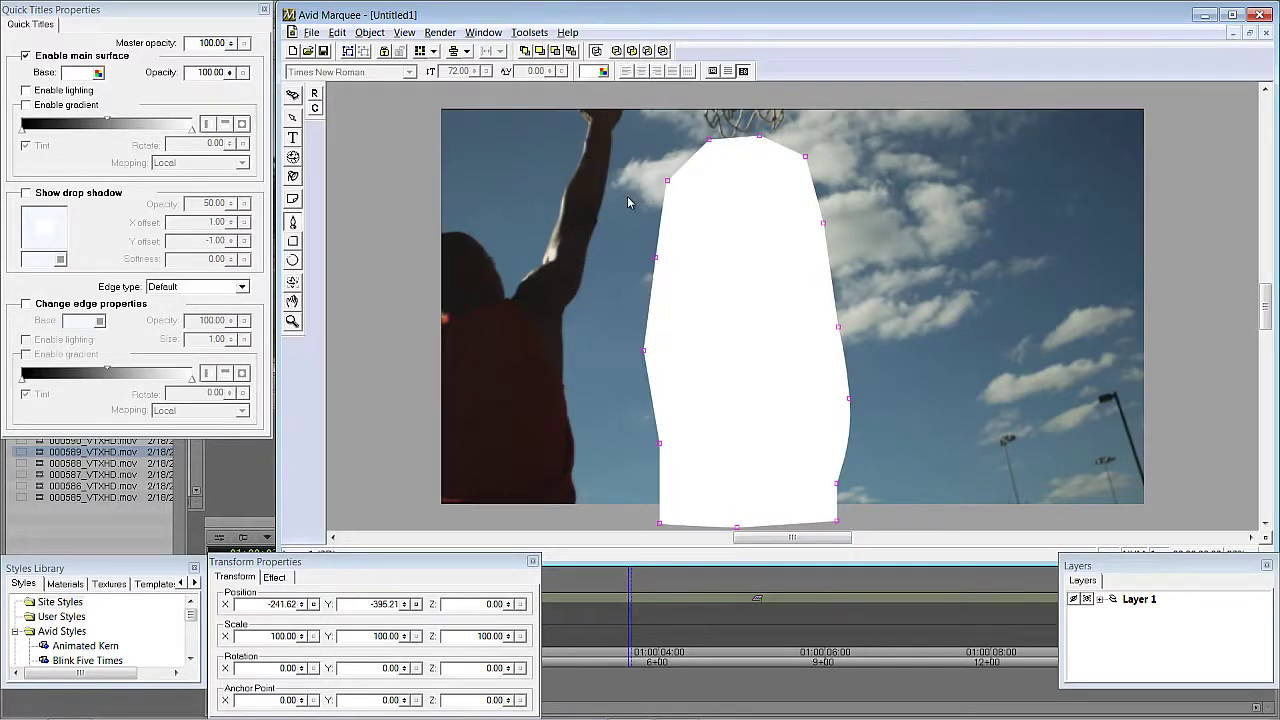
key("ctrl+minus")
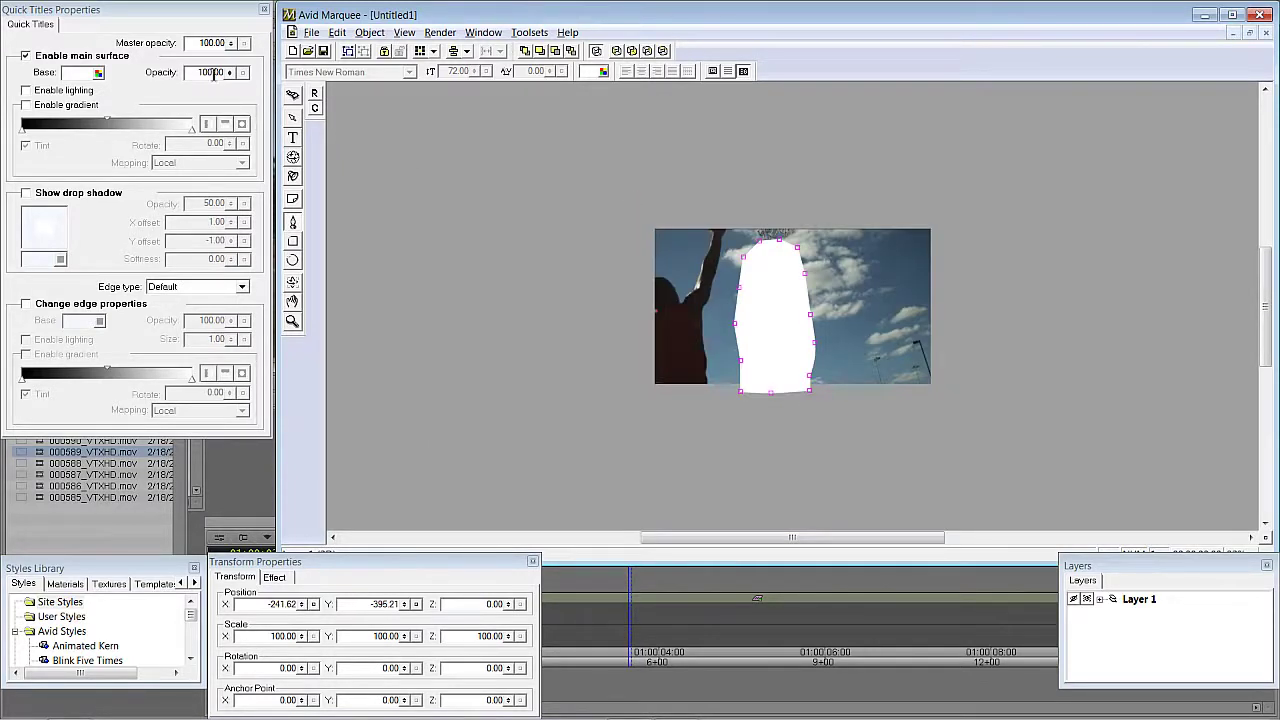
Step: Fill the Pen outline with black and extend its three bottom points farther below the frame
left_click(98, 73)
left_click(114, 133)
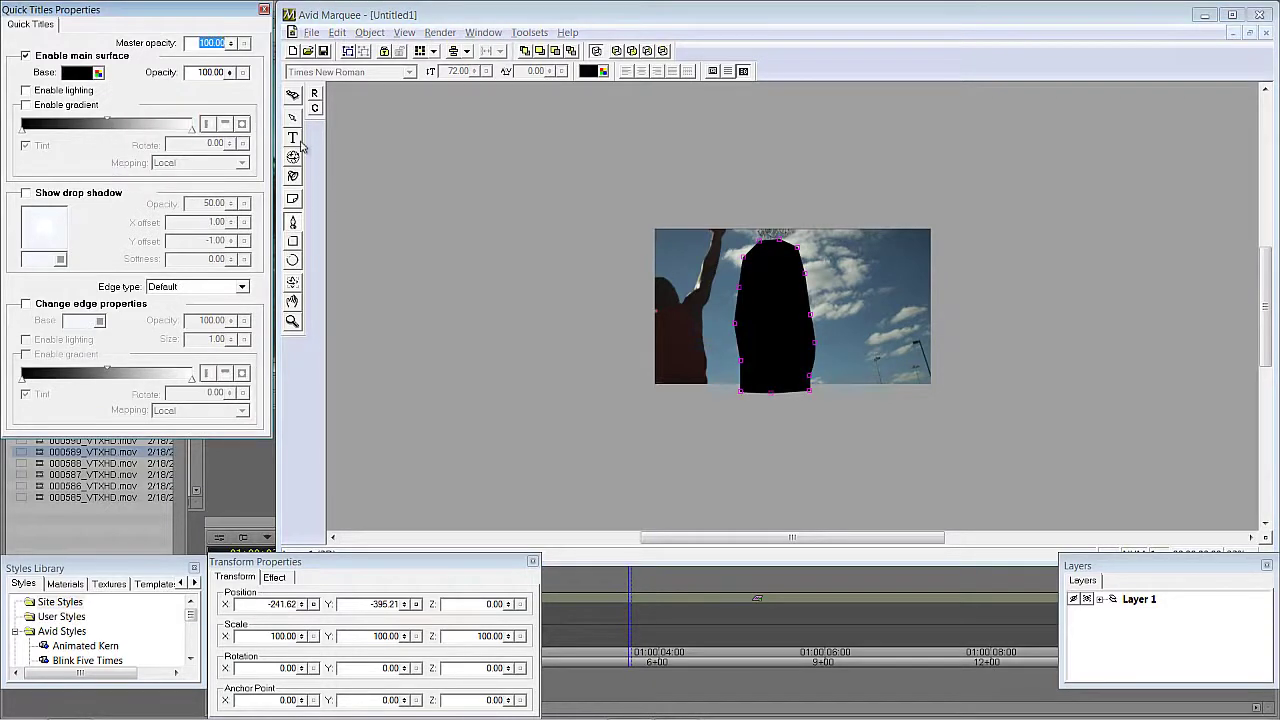
left_click(741, 393)
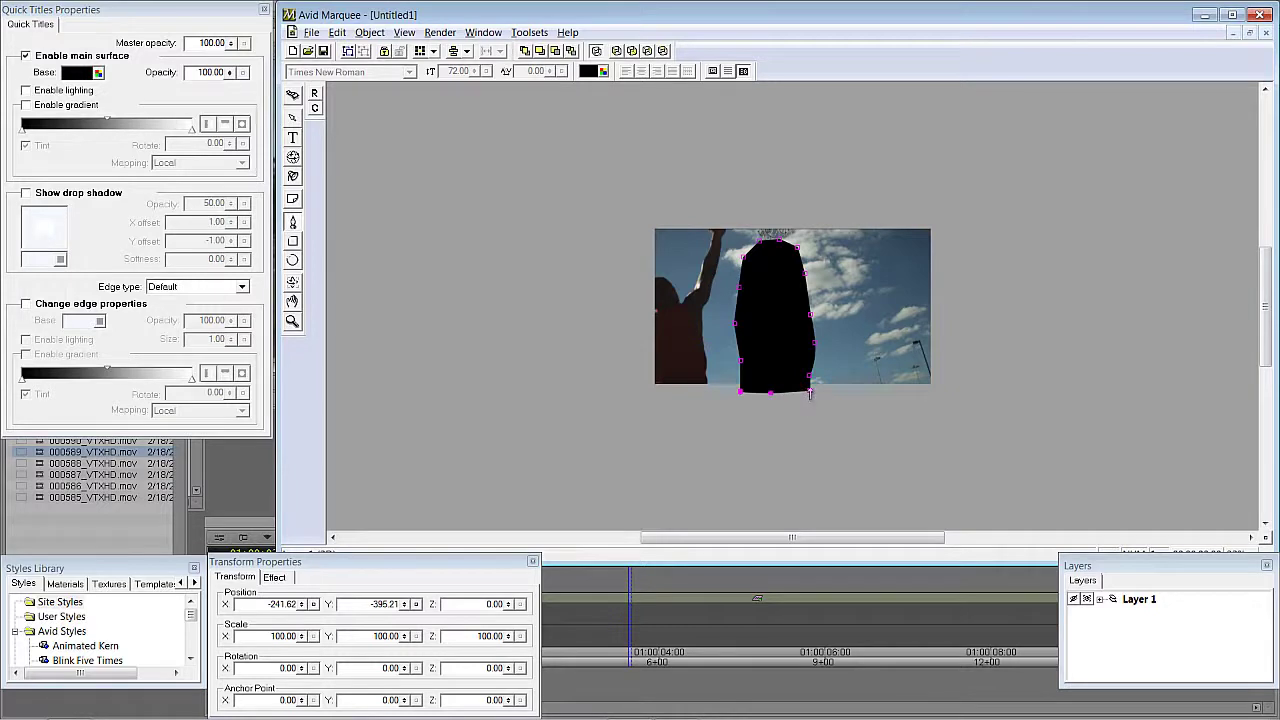
left_click_drag(809, 394, 809, 451)
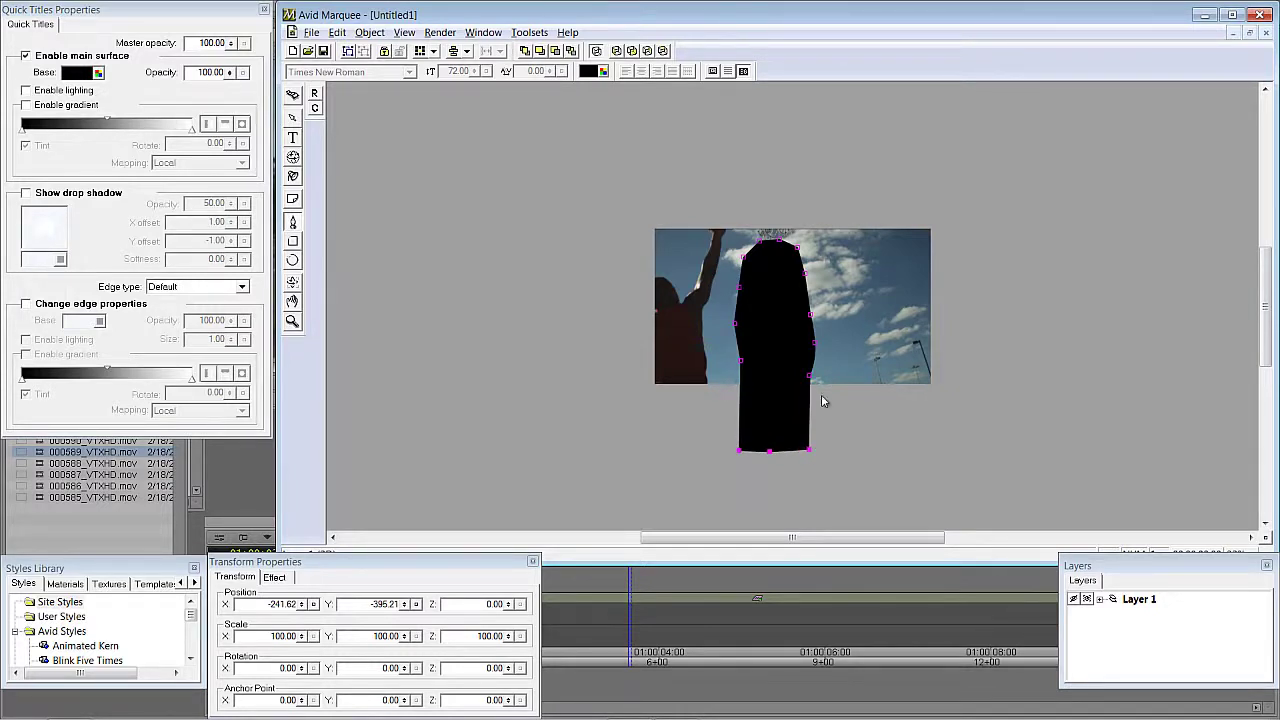
Step: Draw a black rectangle larger than the frame and combine it with the Pen outline to cut a hole around the player
left_click(293, 242)
left_click_drag(619, 209, 959, 396)
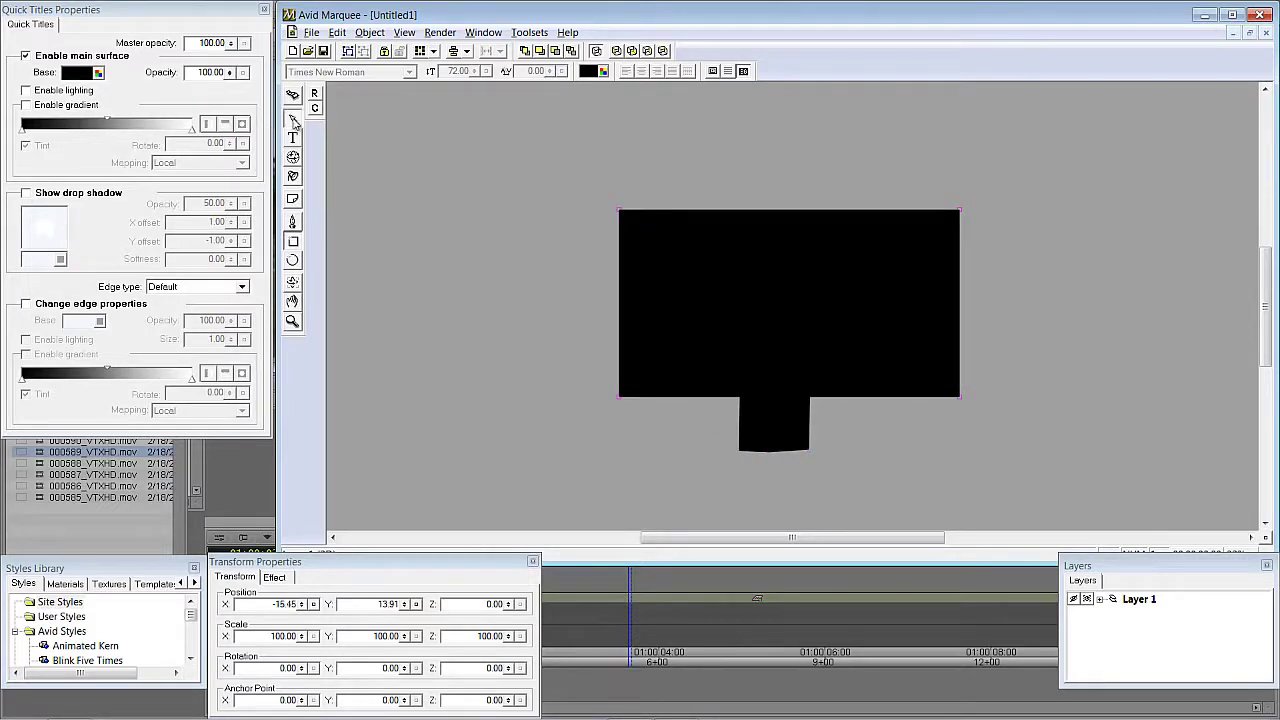
left_click(292, 118)
left_click(778, 440, "shift")
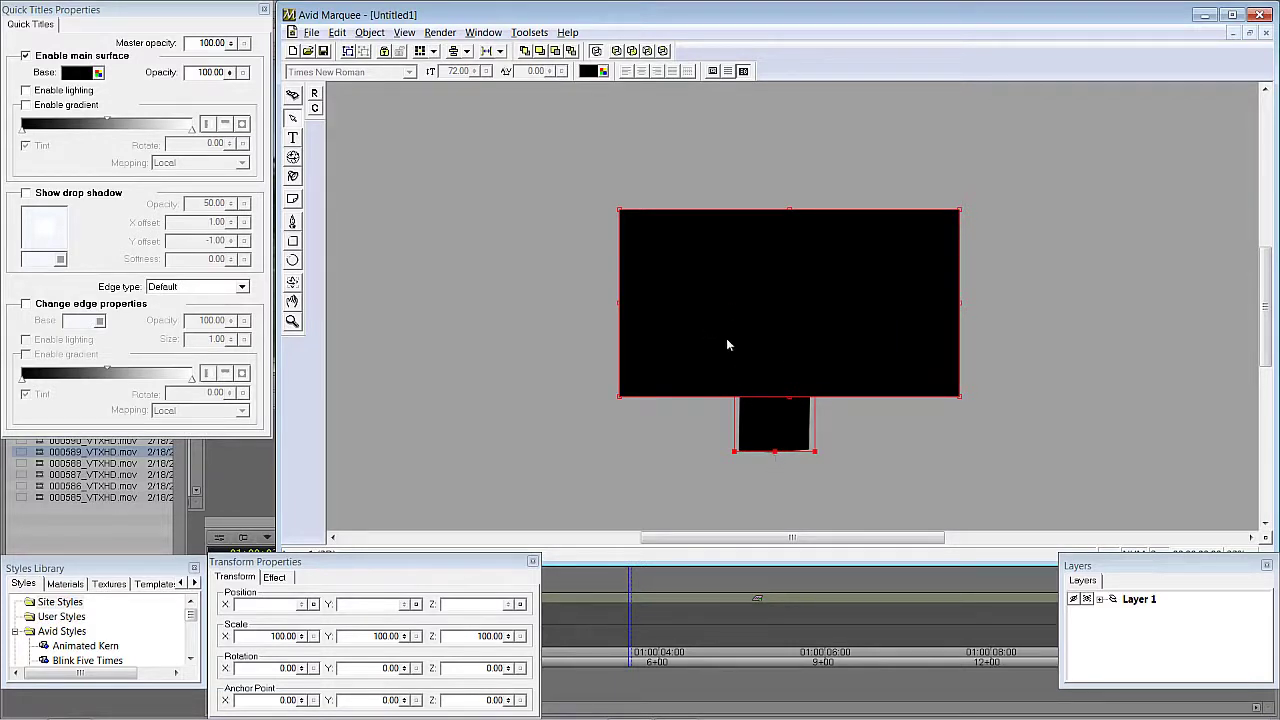
left_click(366, 33)
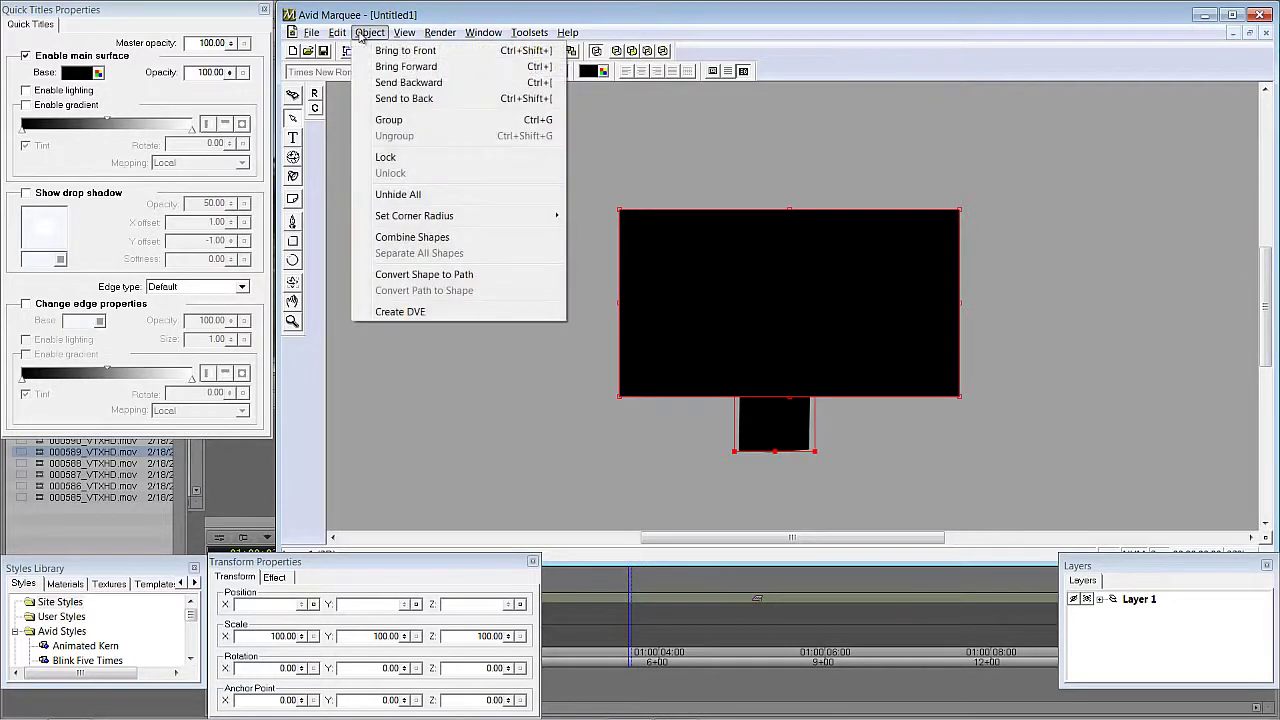
left_click(412, 237)
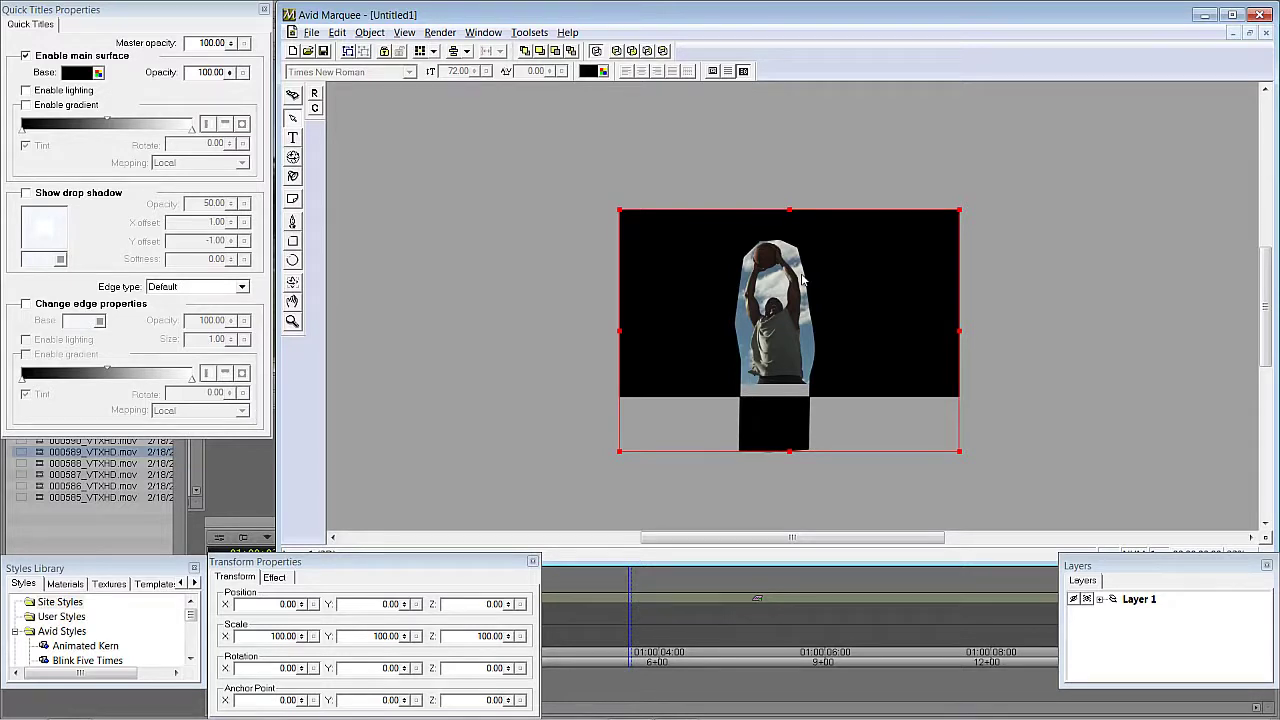
Step: Draw a tall ellipse over the player, extending below the frame, and shift it slightly left to about X -78.92, Y -75.28
scroll(801, 279, "up", 2)
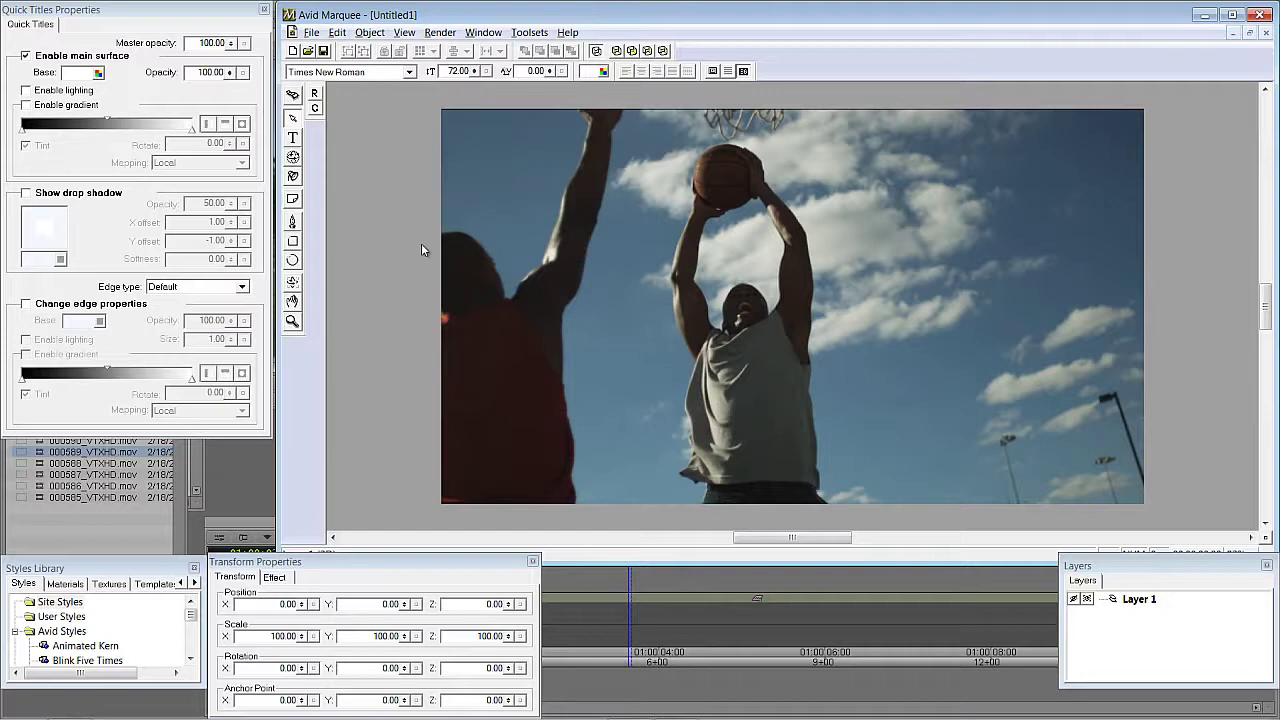
left_click(294, 260)
left_click_drag(638, 133, 891, 534)
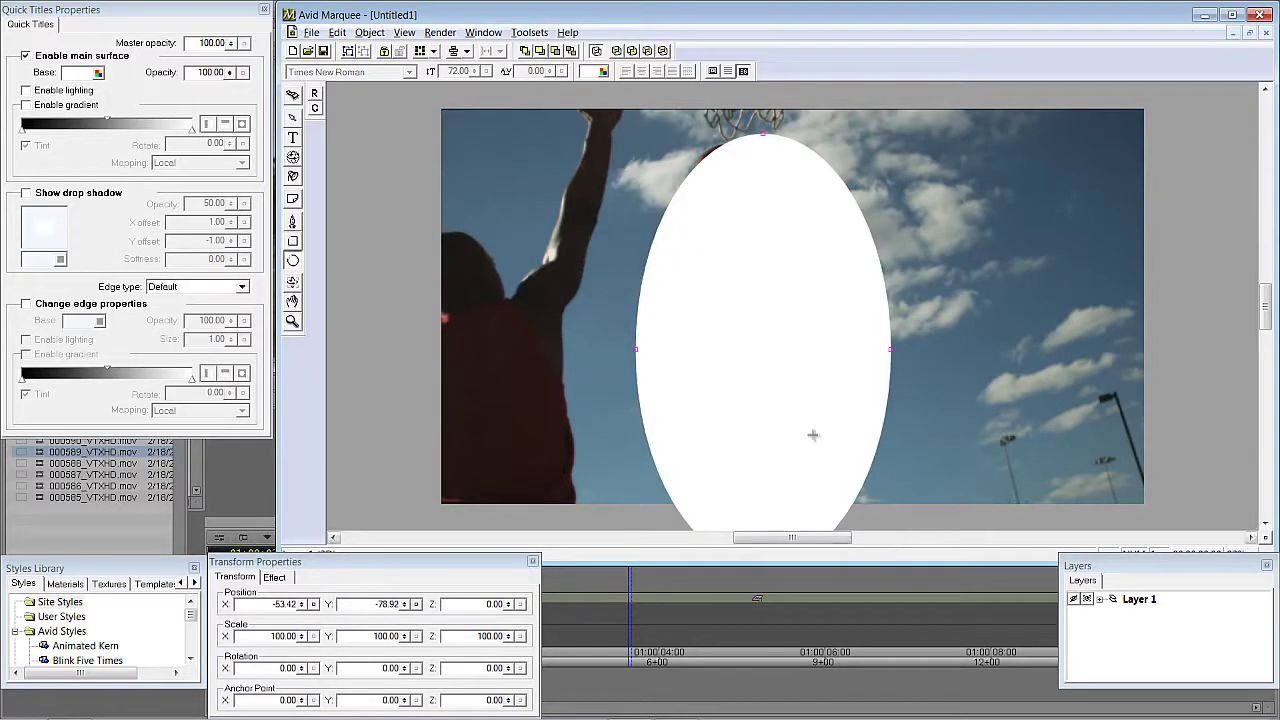
left_click(293, 118)
left_click(763, 271)
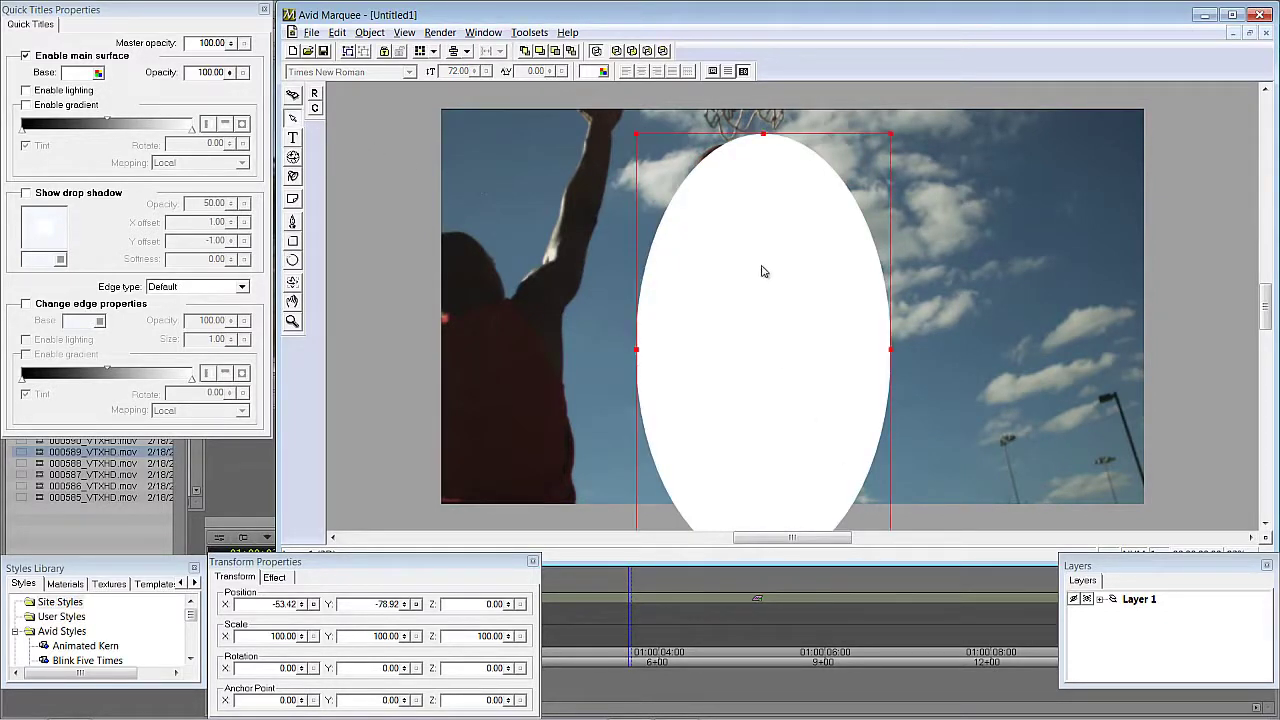
left_click_drag(770, 273, 758, 271)
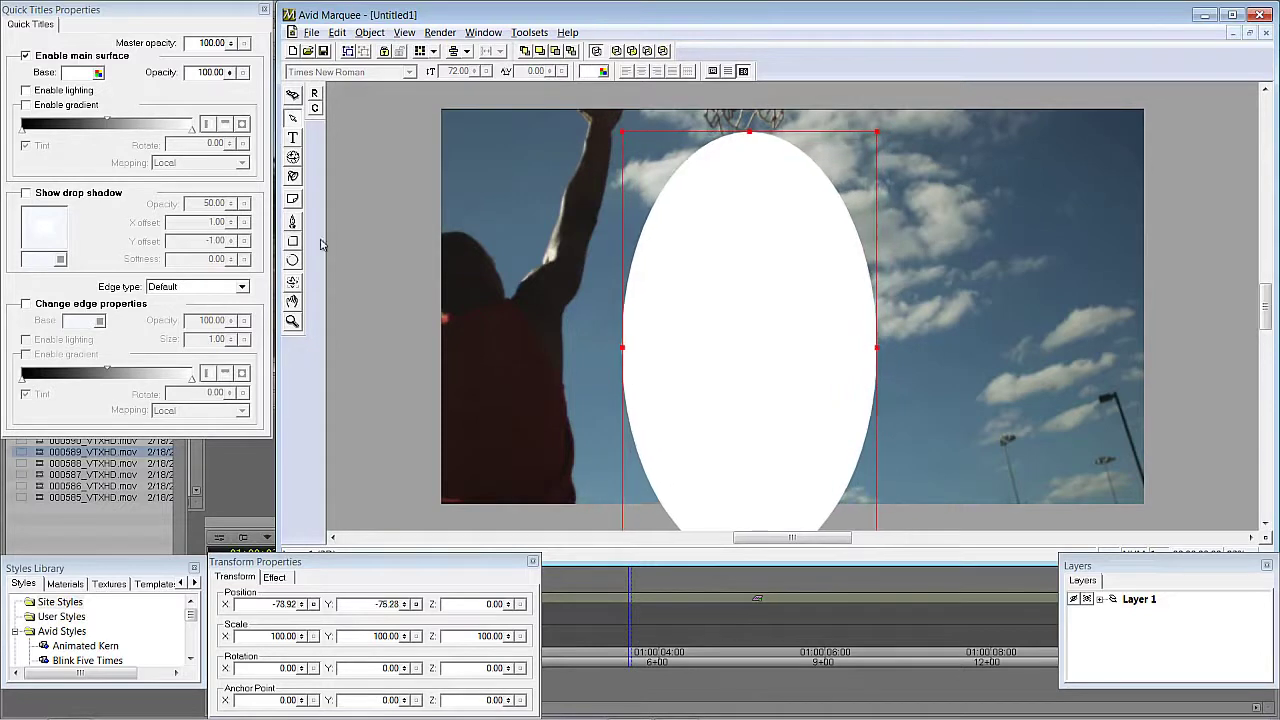
Step: Give the ellipse a drop shadow with 100 opacity and 78.33 softness, and turn off its main surface
left_click(27, 194)
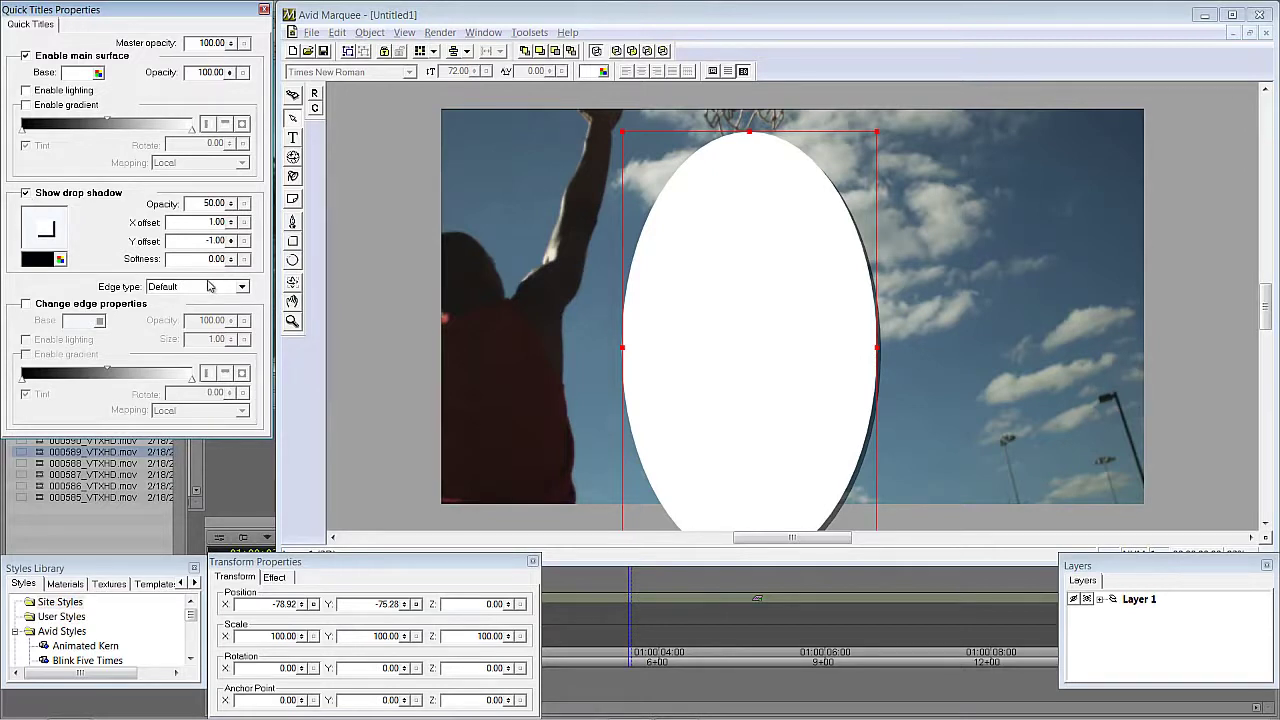
left_click_drag(231, 203, 258, 54)
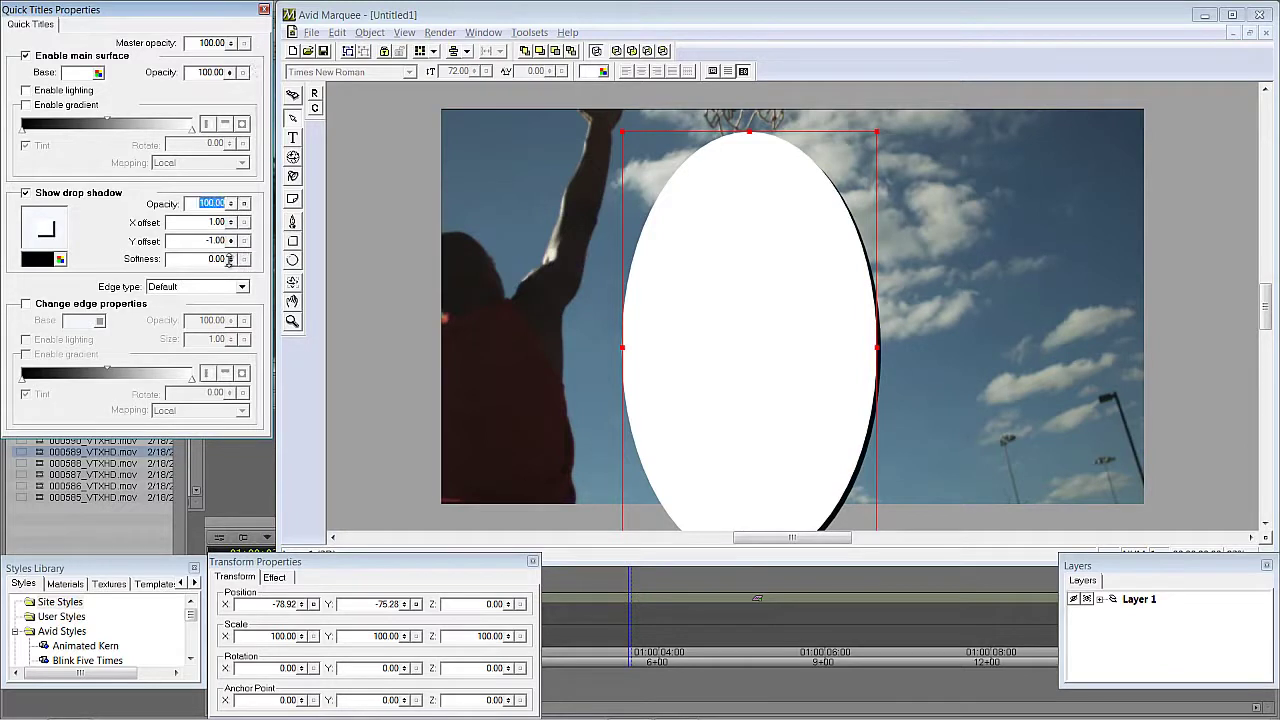
left_click_drag(230, 261, 254, 206)
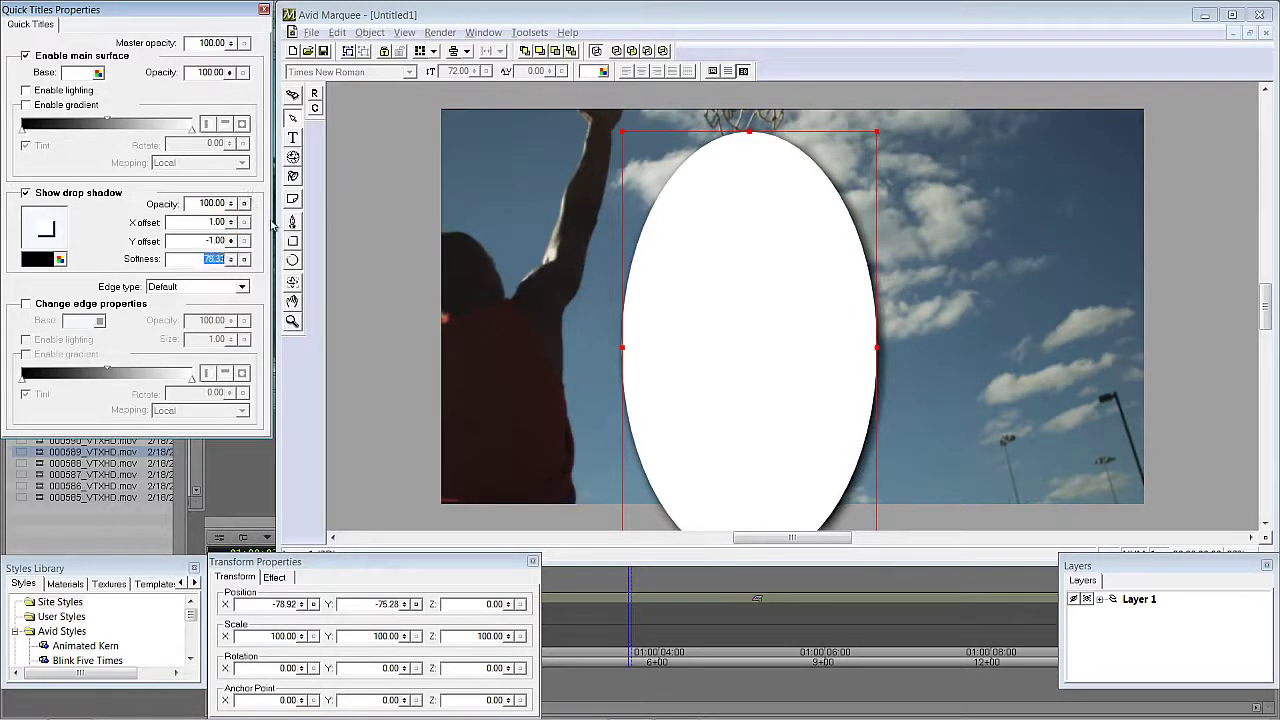
left_click(74, 57)
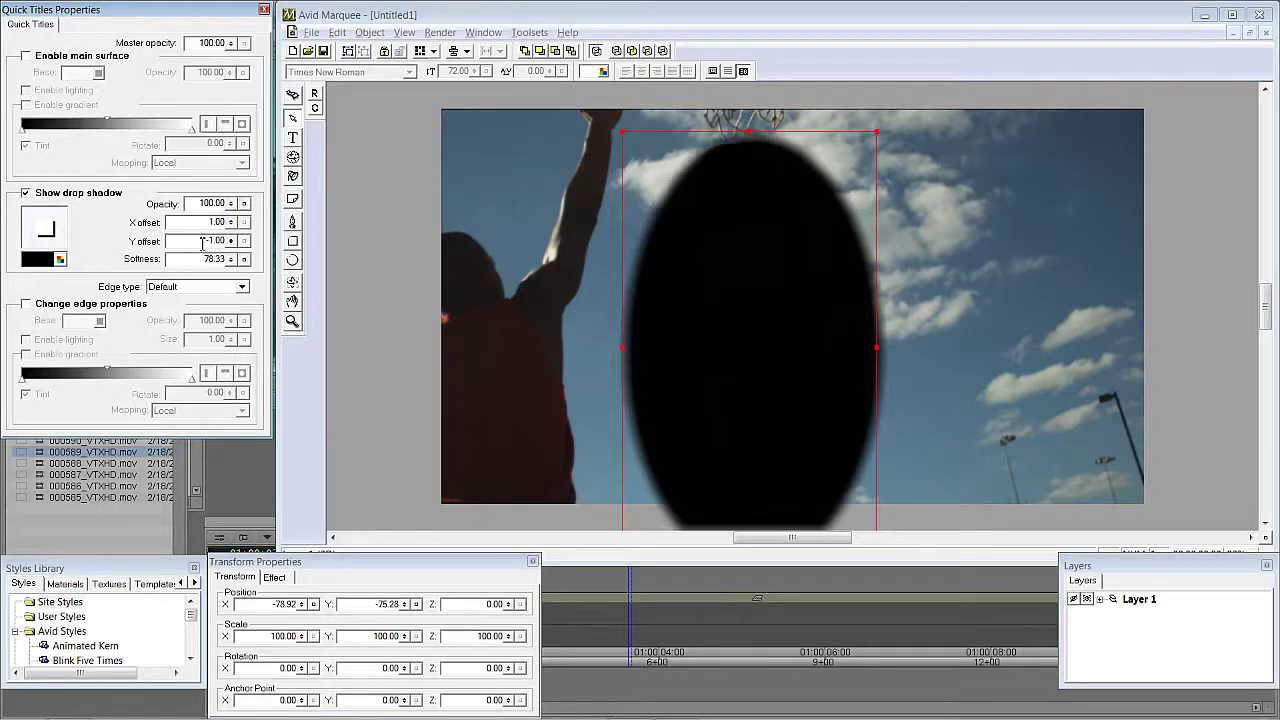
Step: Draw a rectangle slightly larger than the whole frame over the soft ellipse and fill it with black
left_click(292, 241)
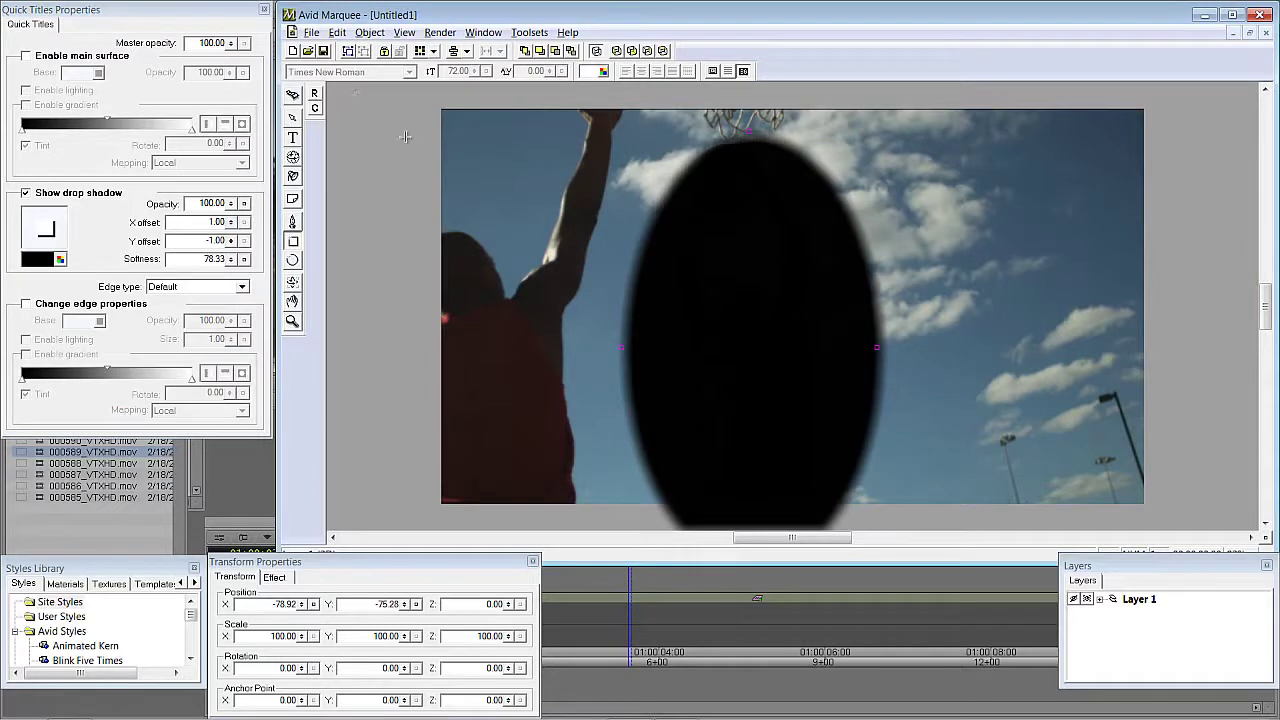
left_click(292, 117)
key("ctrl+minus")
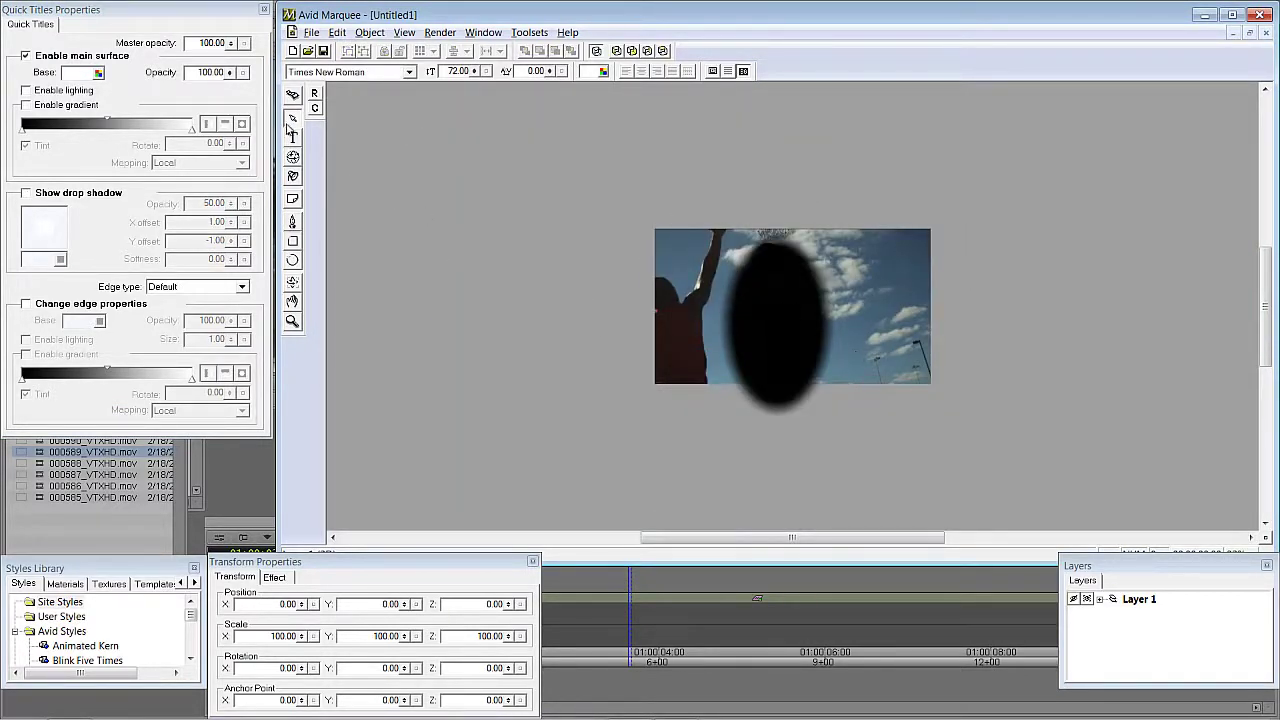
left_click(293, 241)
left_click_drag(631, 217, 957, 390)
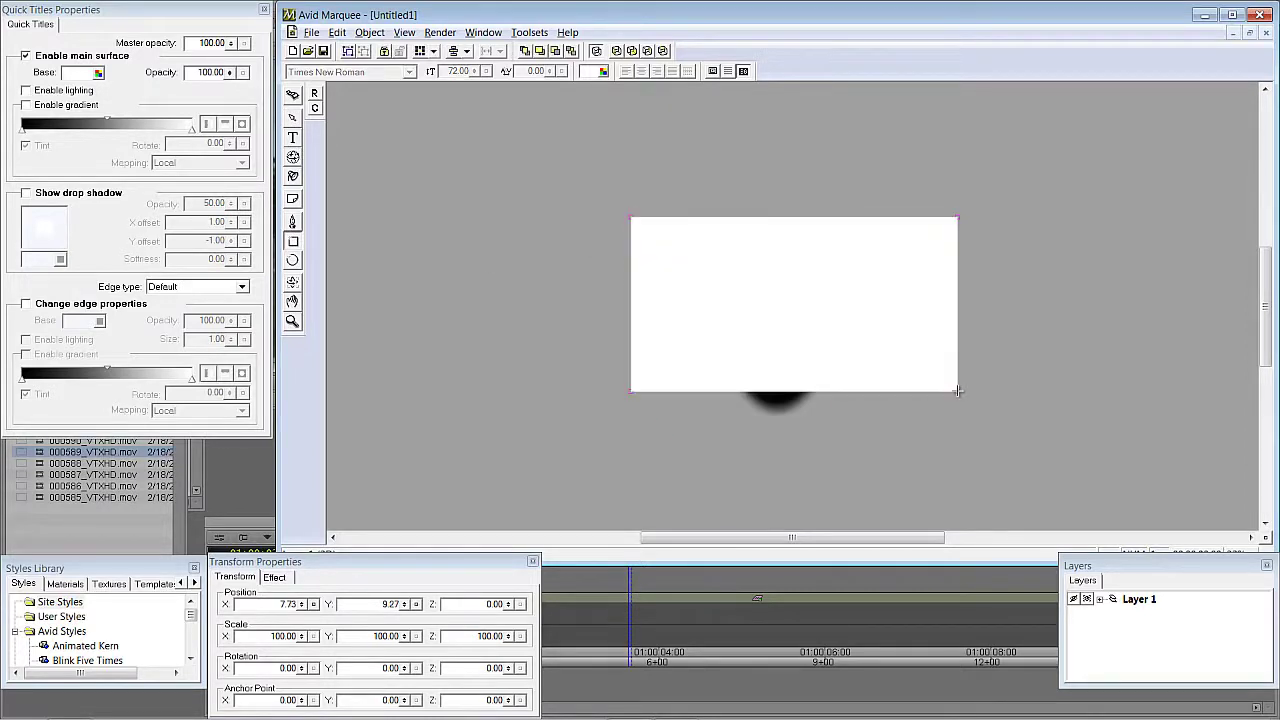
left_click(98, 76)
left_click(168, 195)
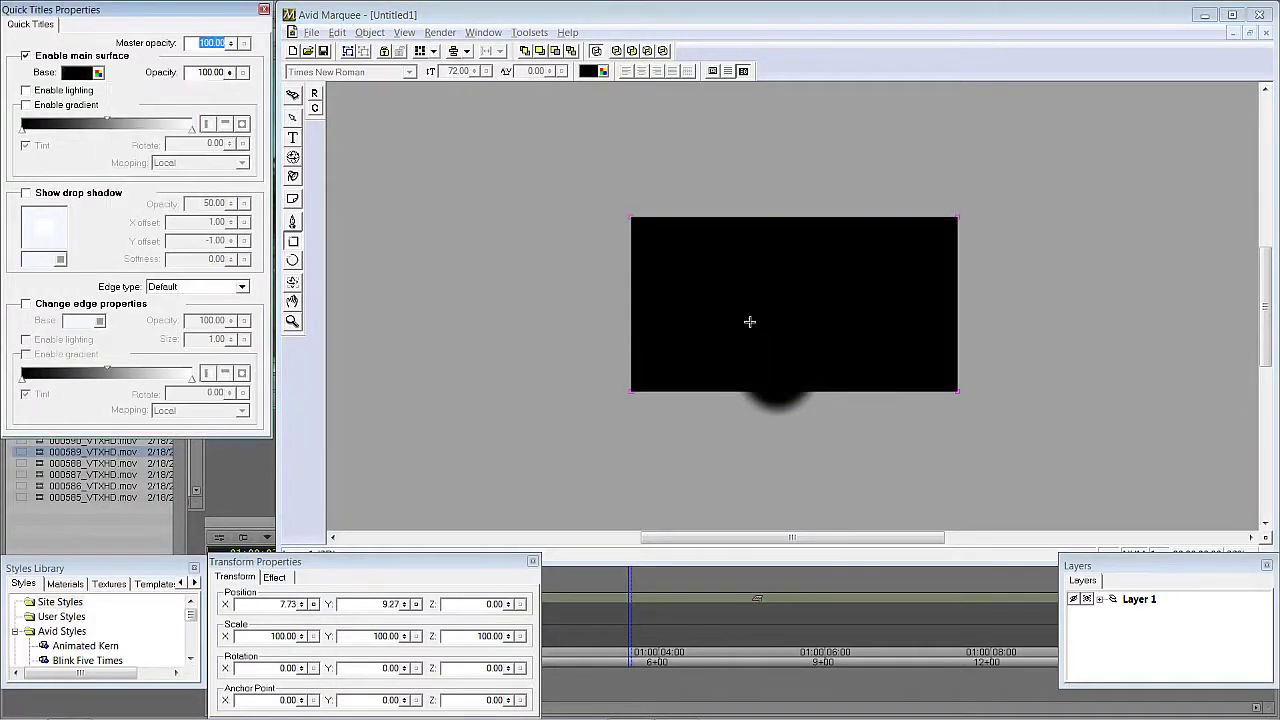
Step: Combine the black rectangle and the soft ellipse into one shape and inspect the feathered cutout up close
left_click(297, 125)
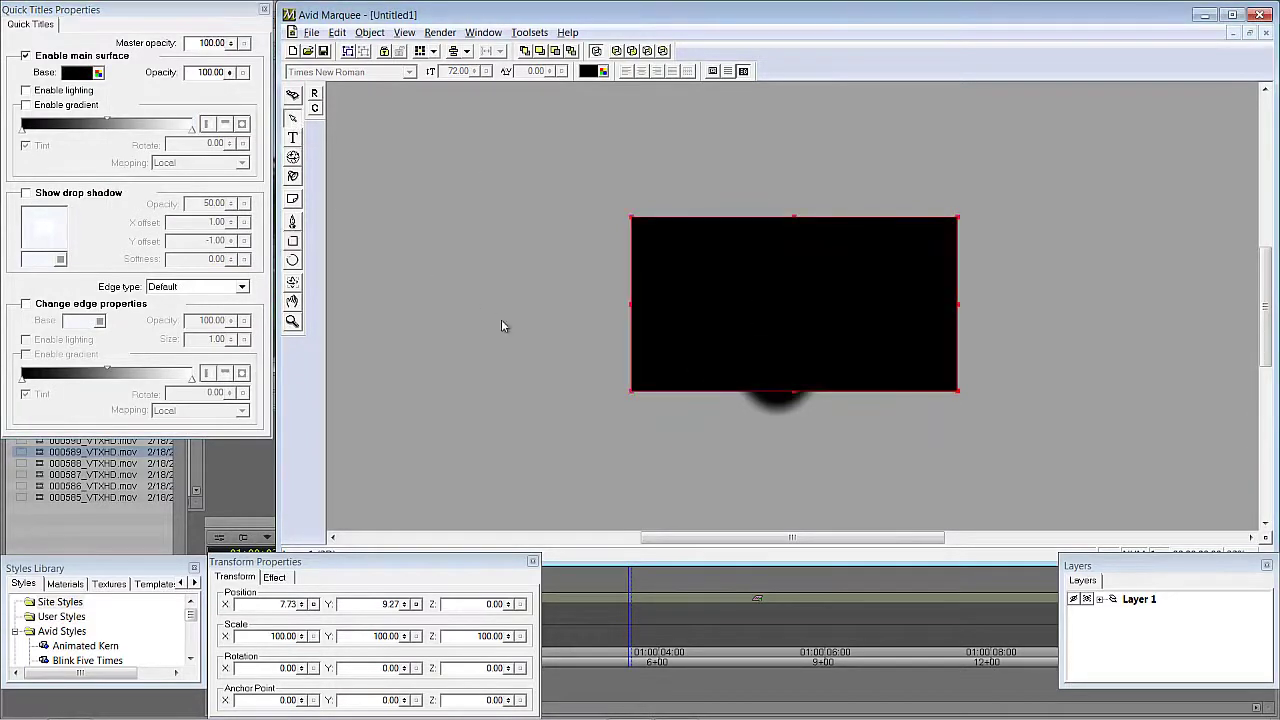
left_click(780, 407)
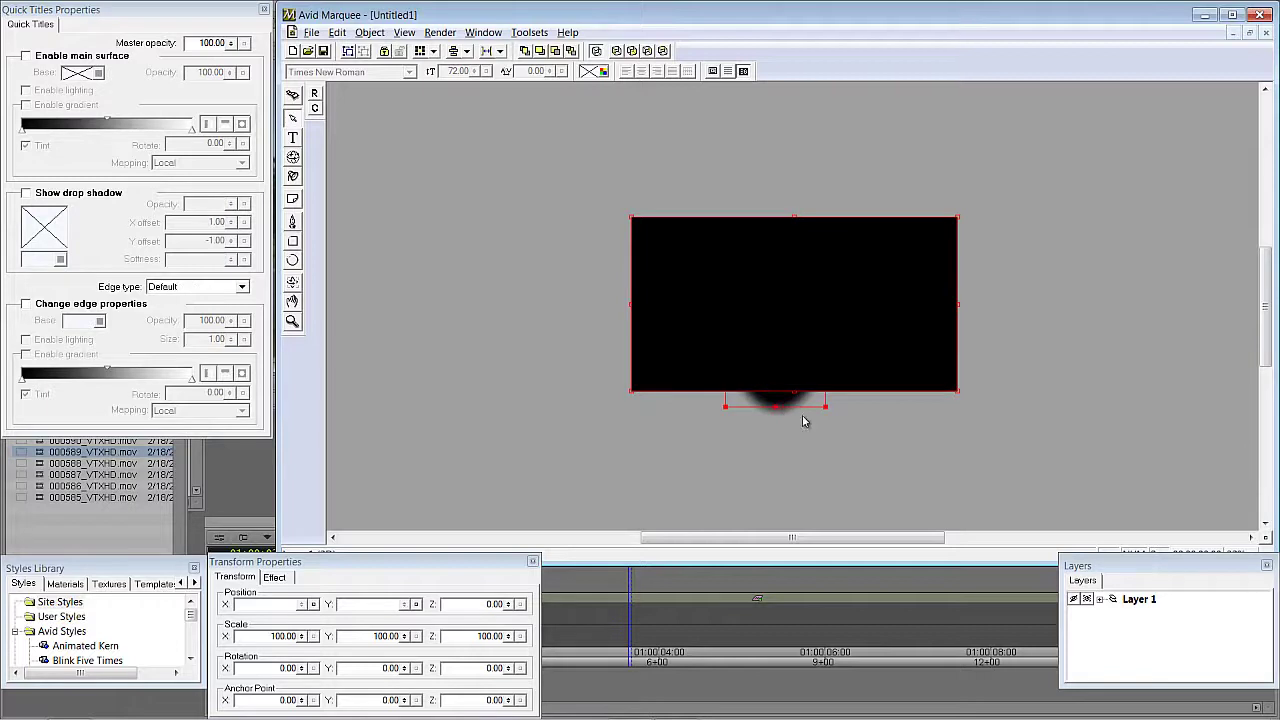
left_click(360, 34)
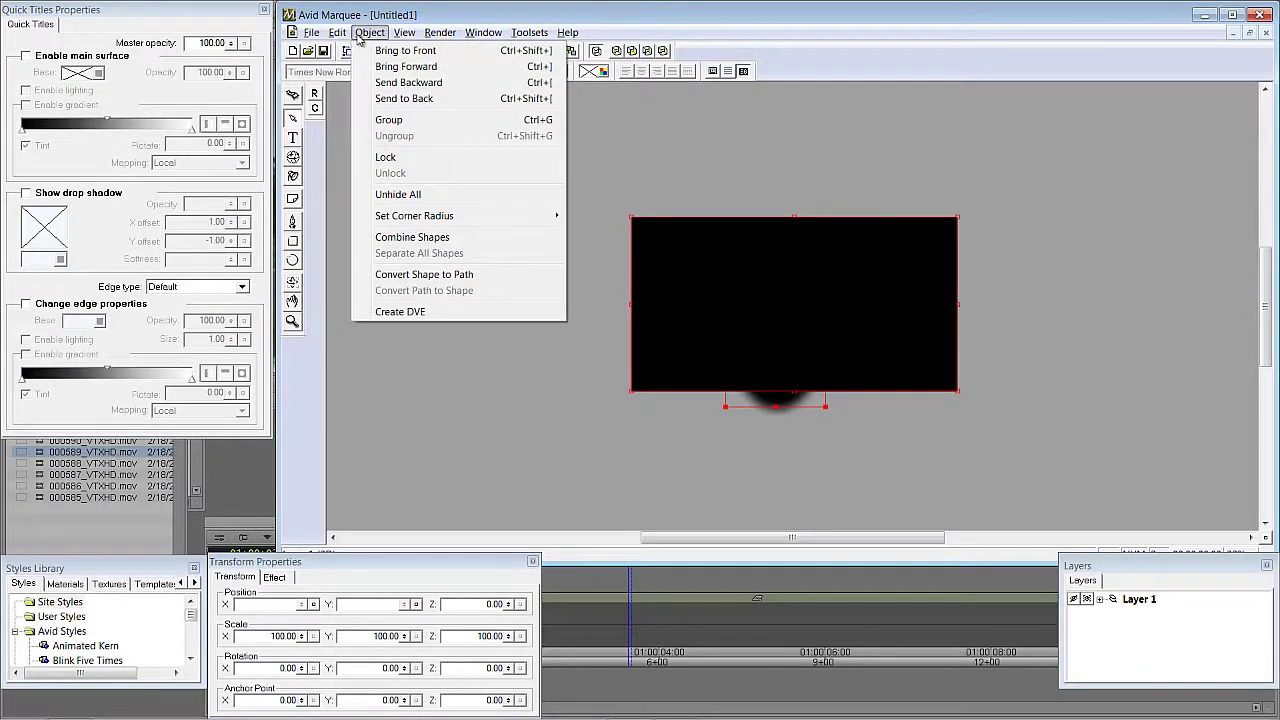
left_click(405, 237)
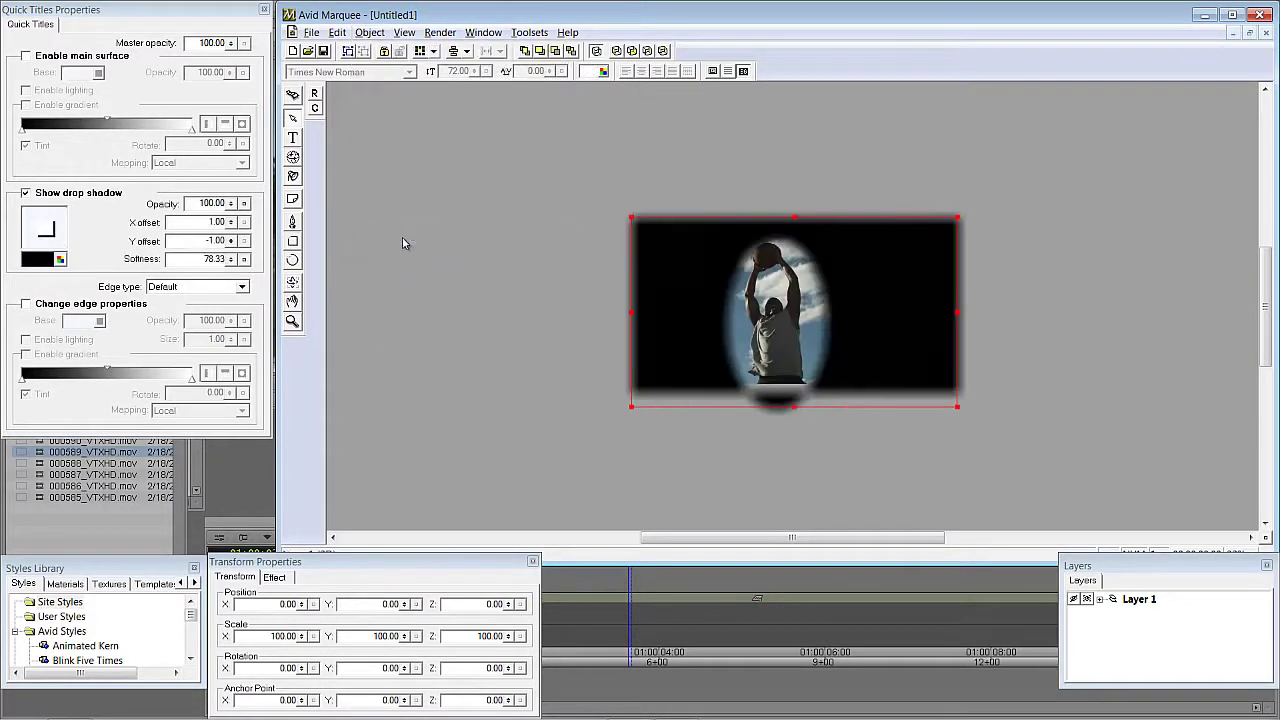
key("ctrl+plus")
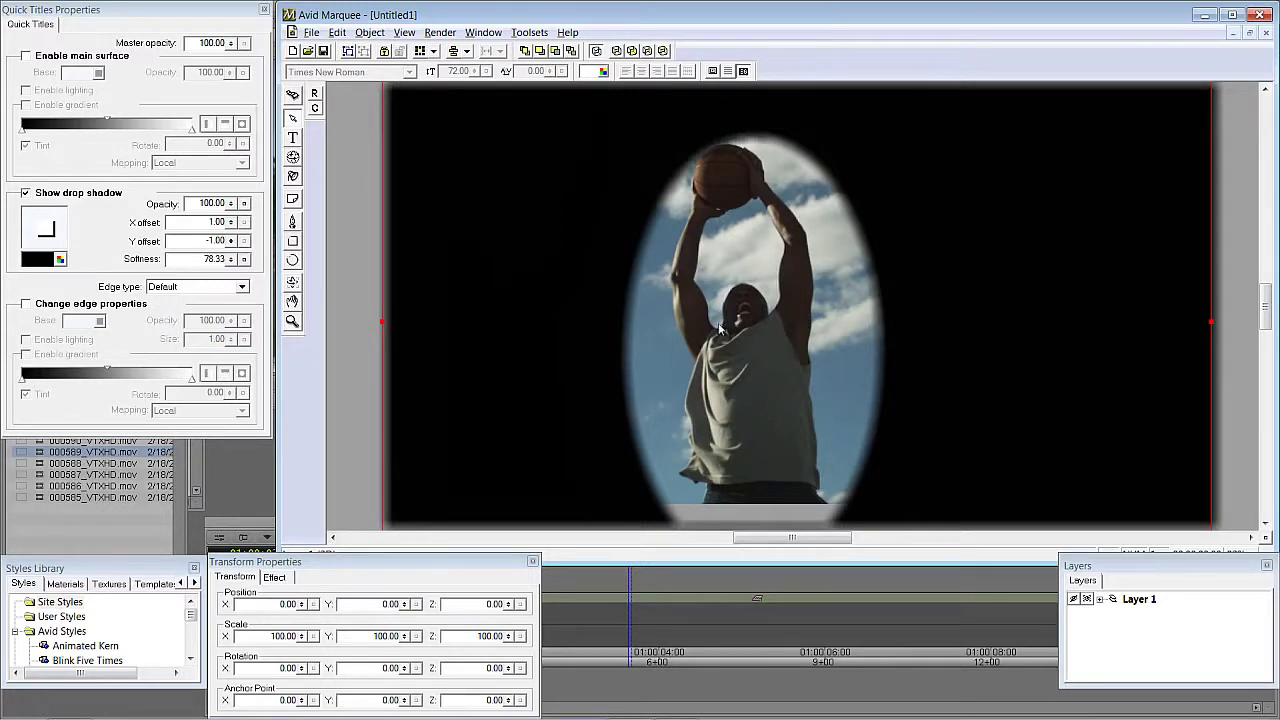
key("ctrl+minus")
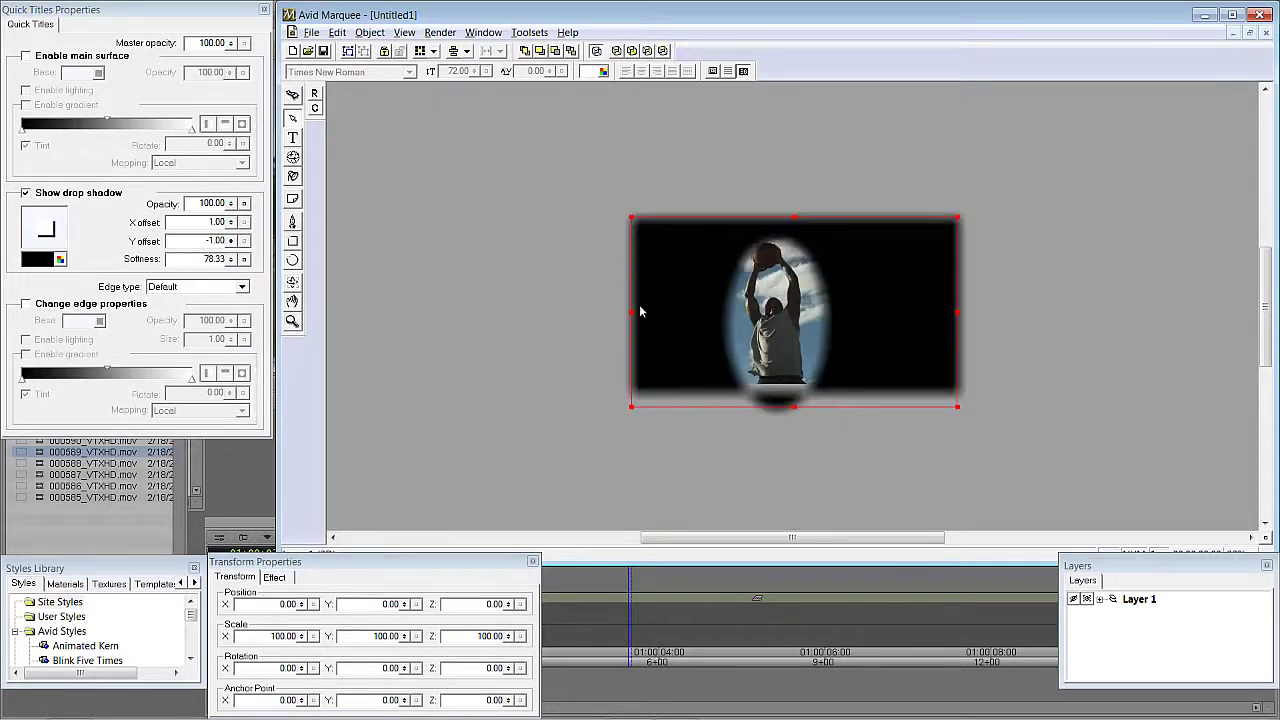
Step: Stretch the combined matte outward on all four sides to a scale of about 103.07 in X and 104.56 in Y
left_click_drag(631, 316, 626, 316)
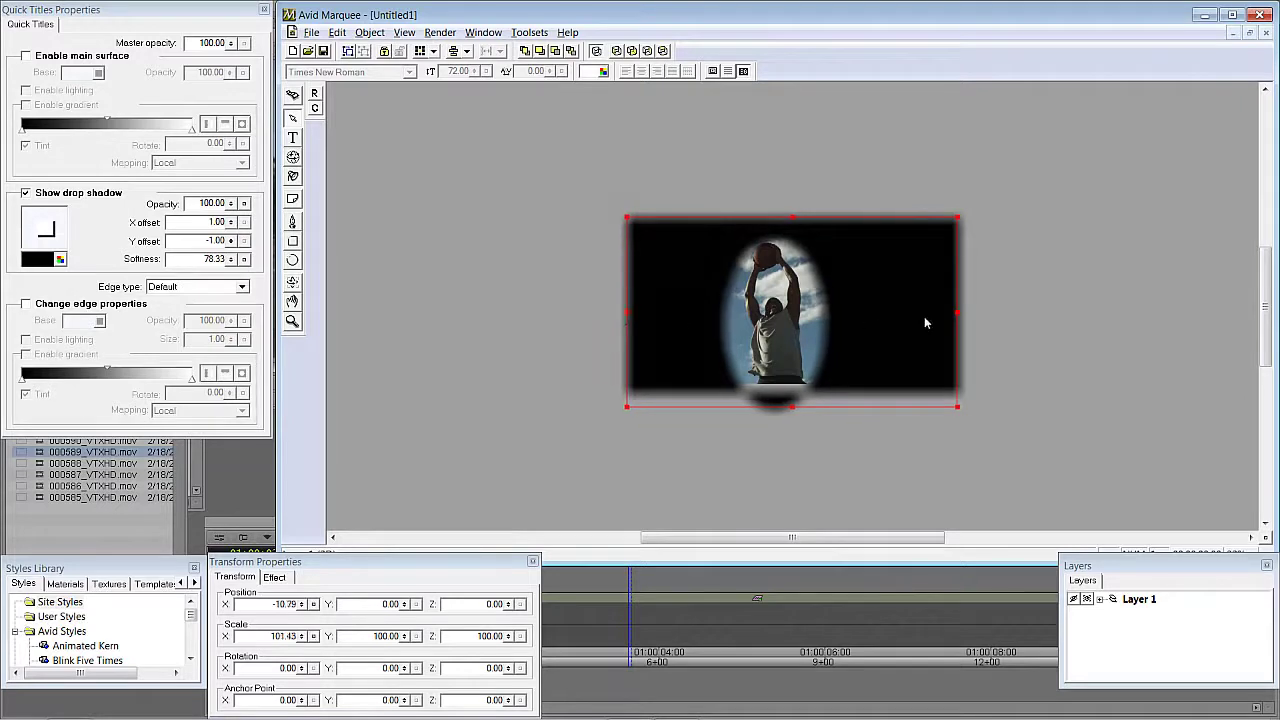
left_click_drag(957, 318, 963, 318)
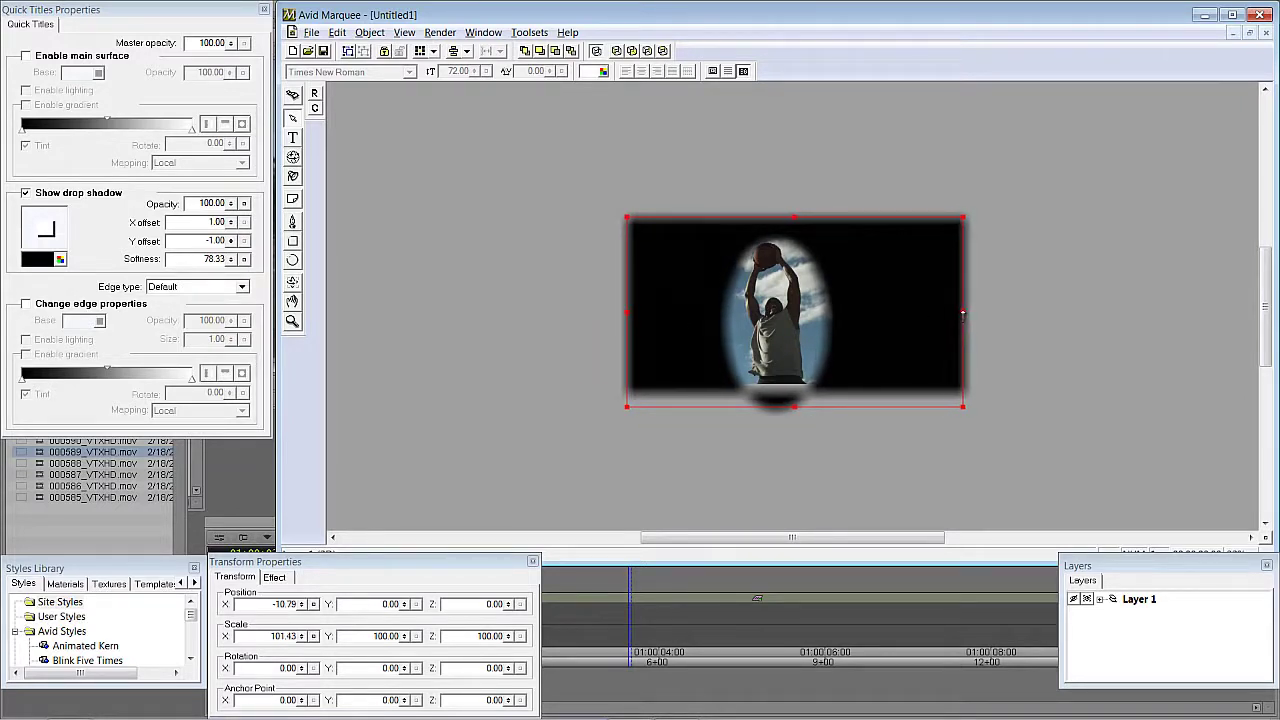
left_click_drag(794, 220, 795, 211)
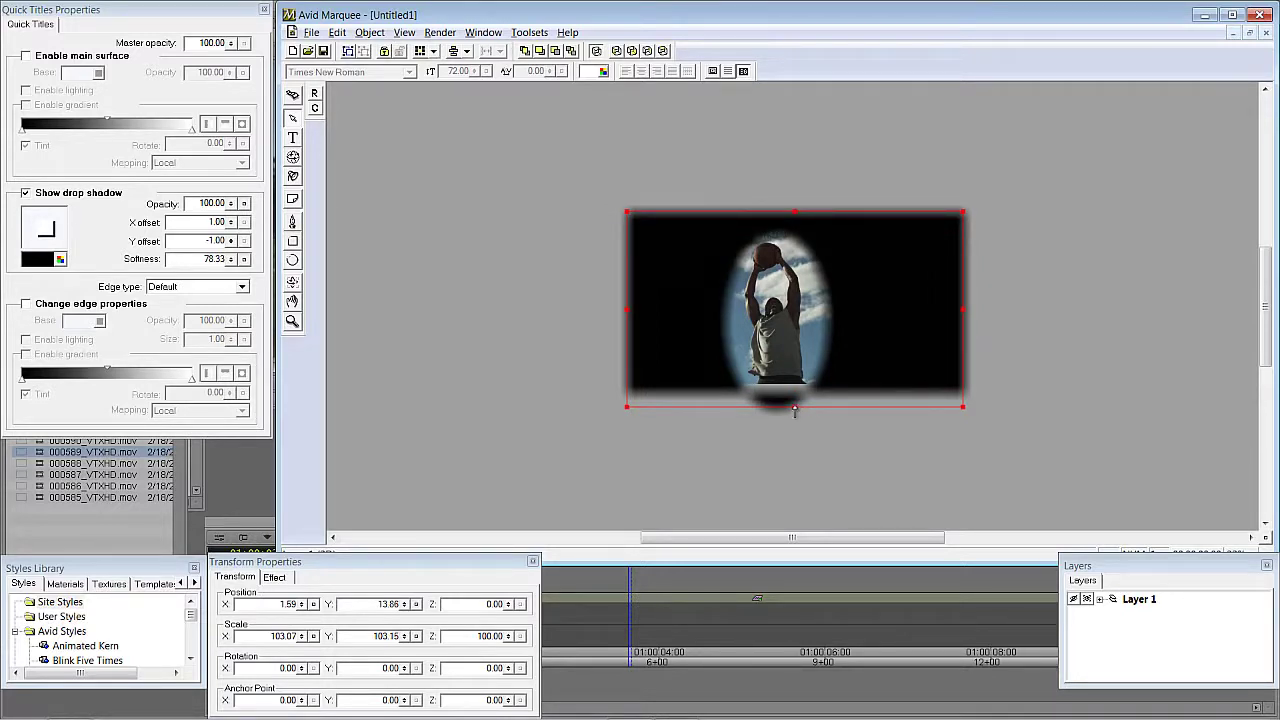
left_click_drag(795, 409, 795, 412)
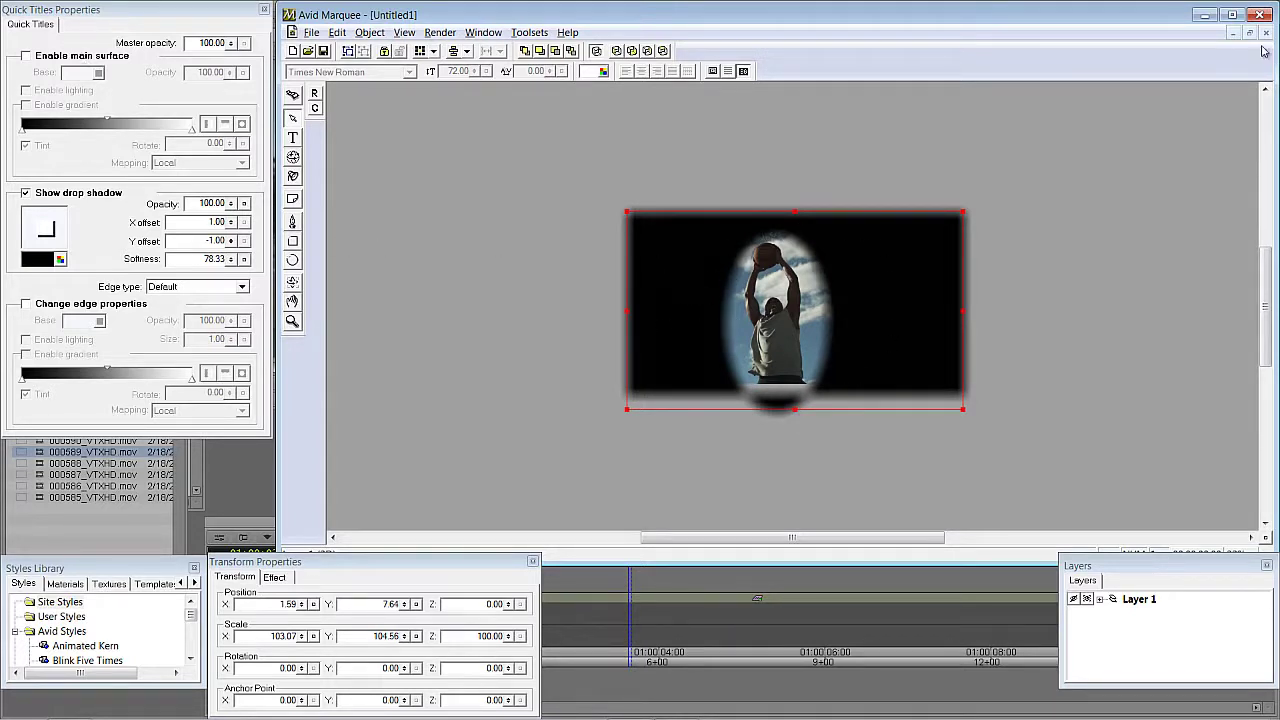
Step: Close the title and save it to the Sequences bin under the name Cutout
left_click(1259, 15)
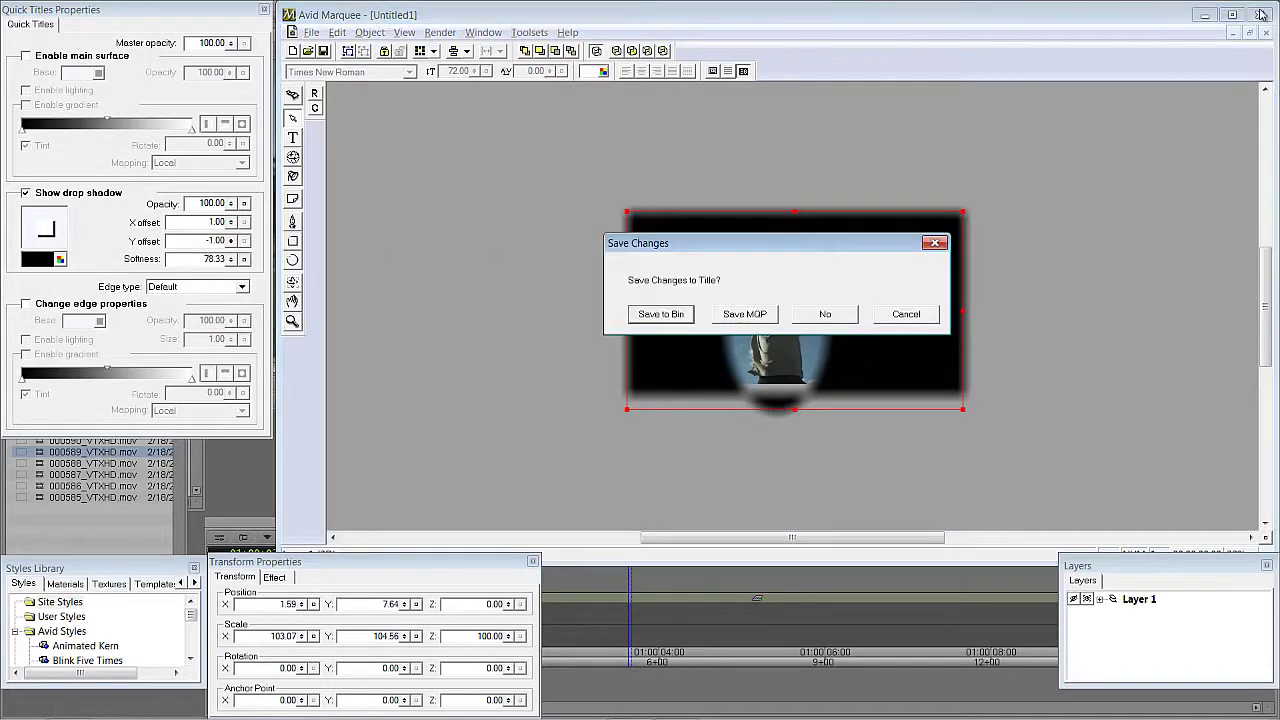
left_click(662, 316)
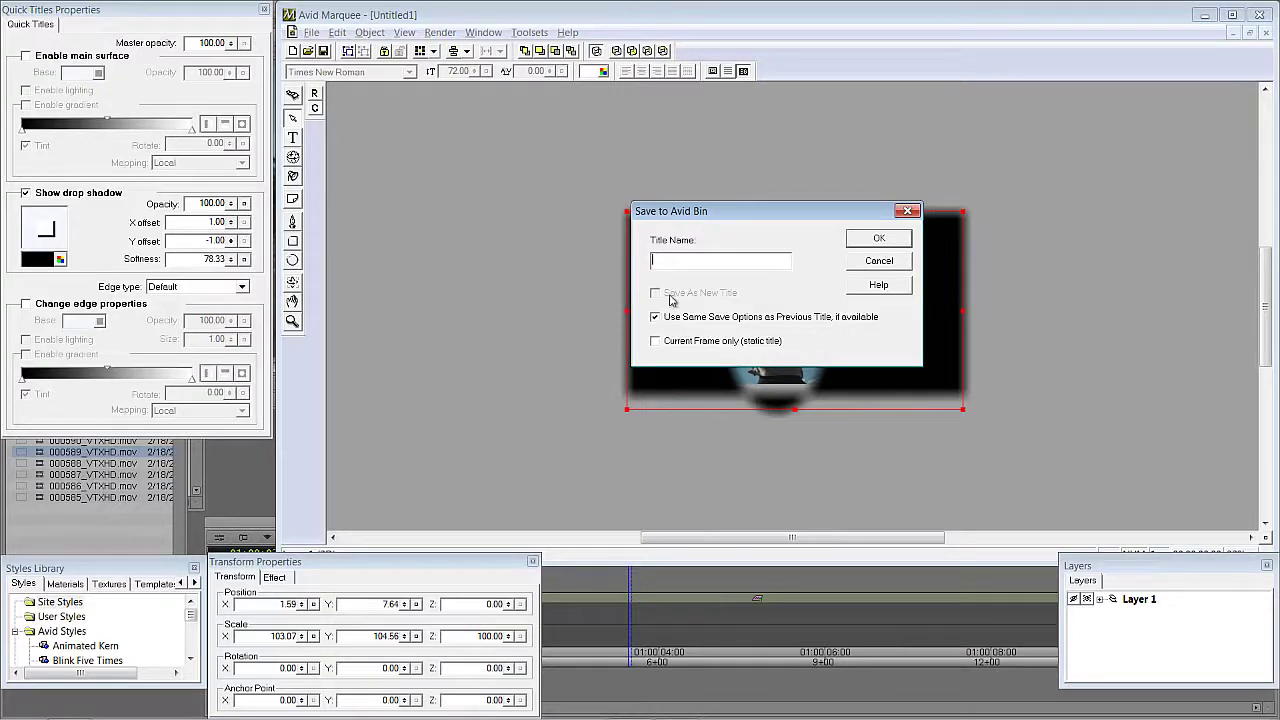
type("Cutout")
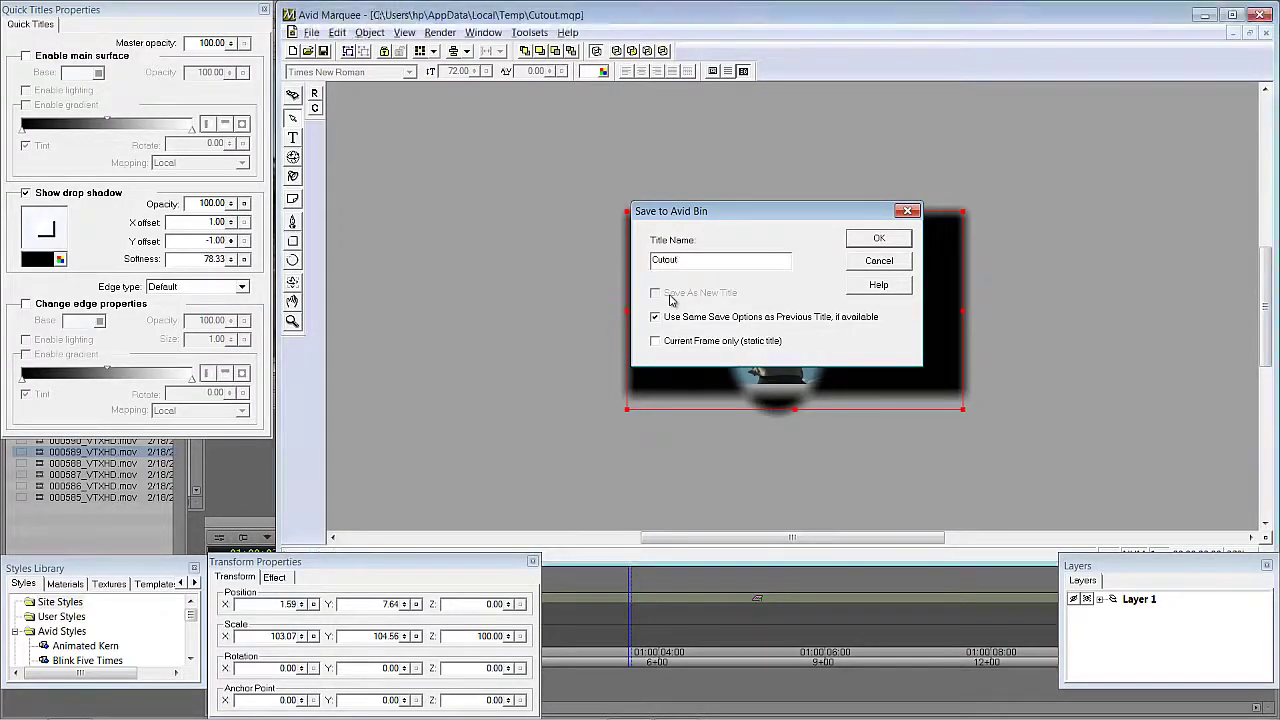
key("Return")
left_click(690, 326)
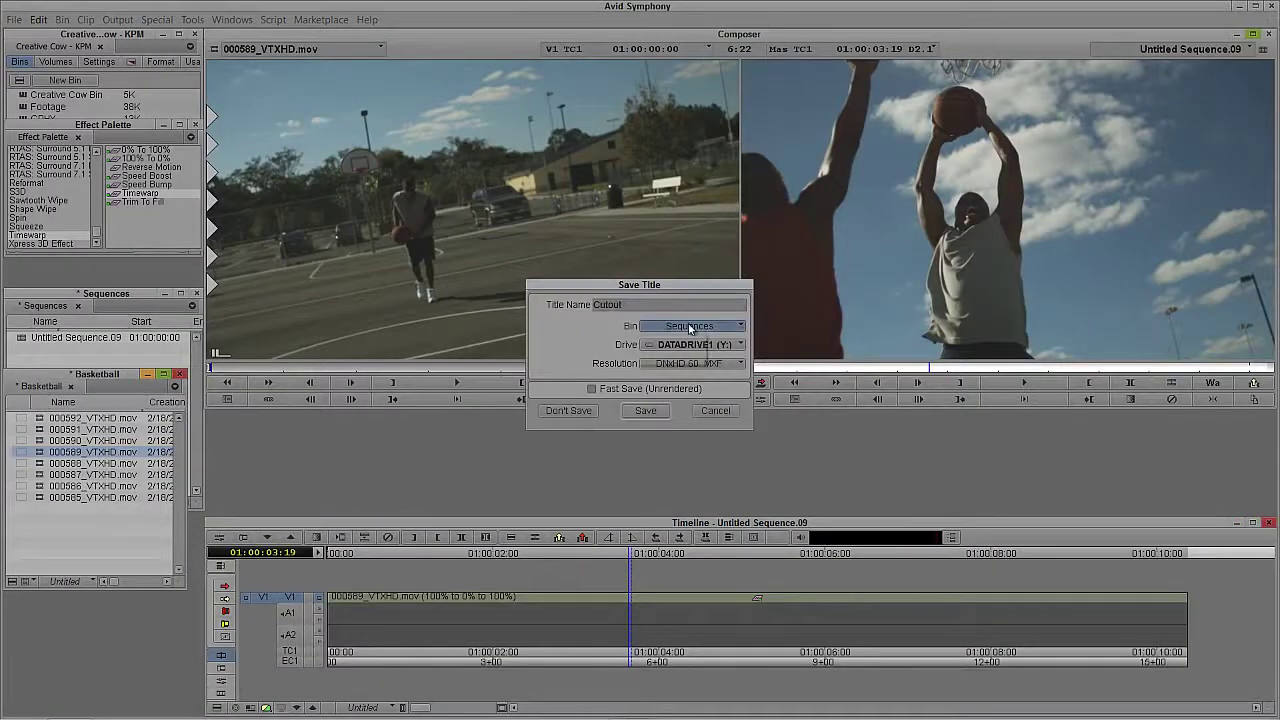
left_click(690, 326)
left_click(645, 410)
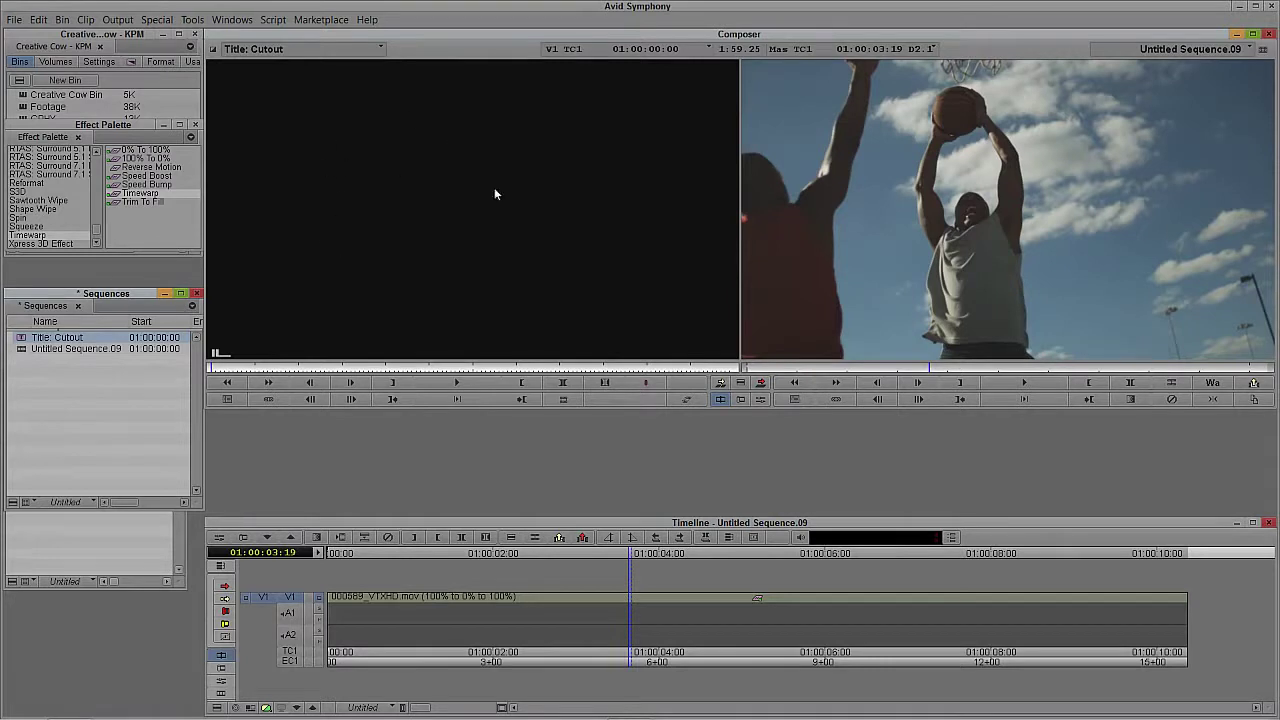
Step: Add a second video track and overwrite the Cutout title onto V2 from 01:00:02:18 to 01:00:07:09
left_click_drag(574, 602, 545, 594)
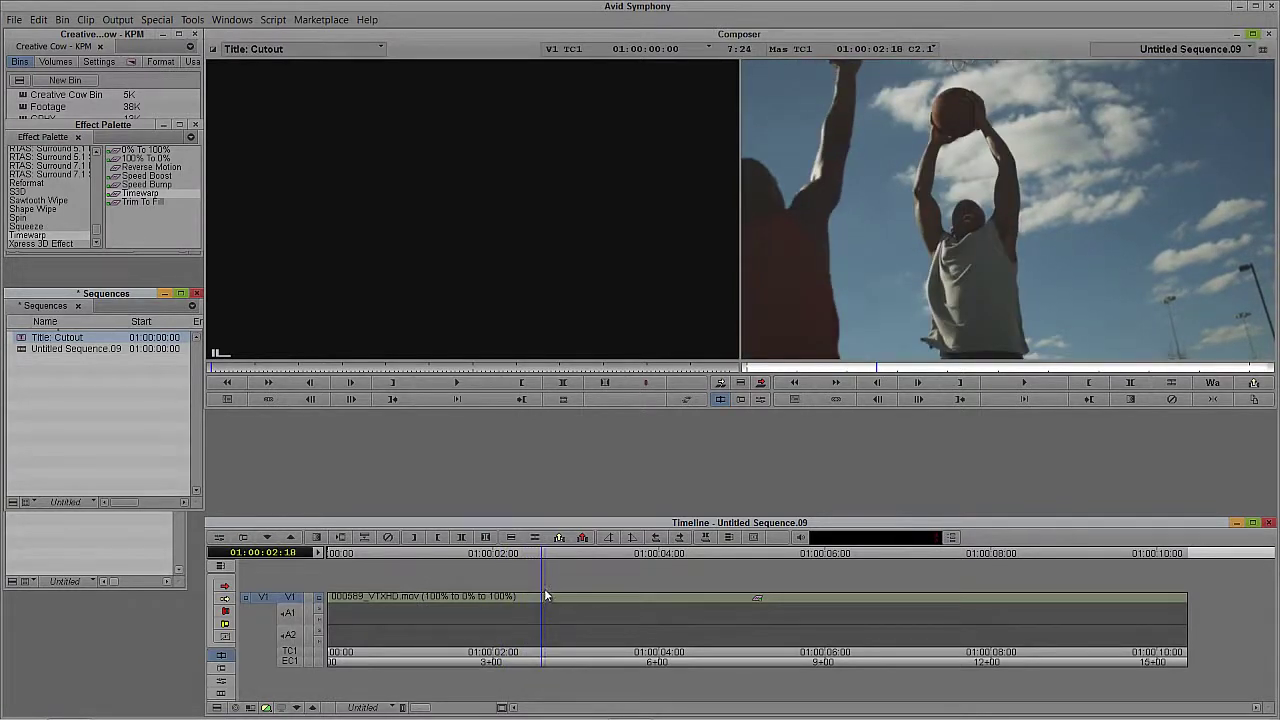
key("ctrl+y")
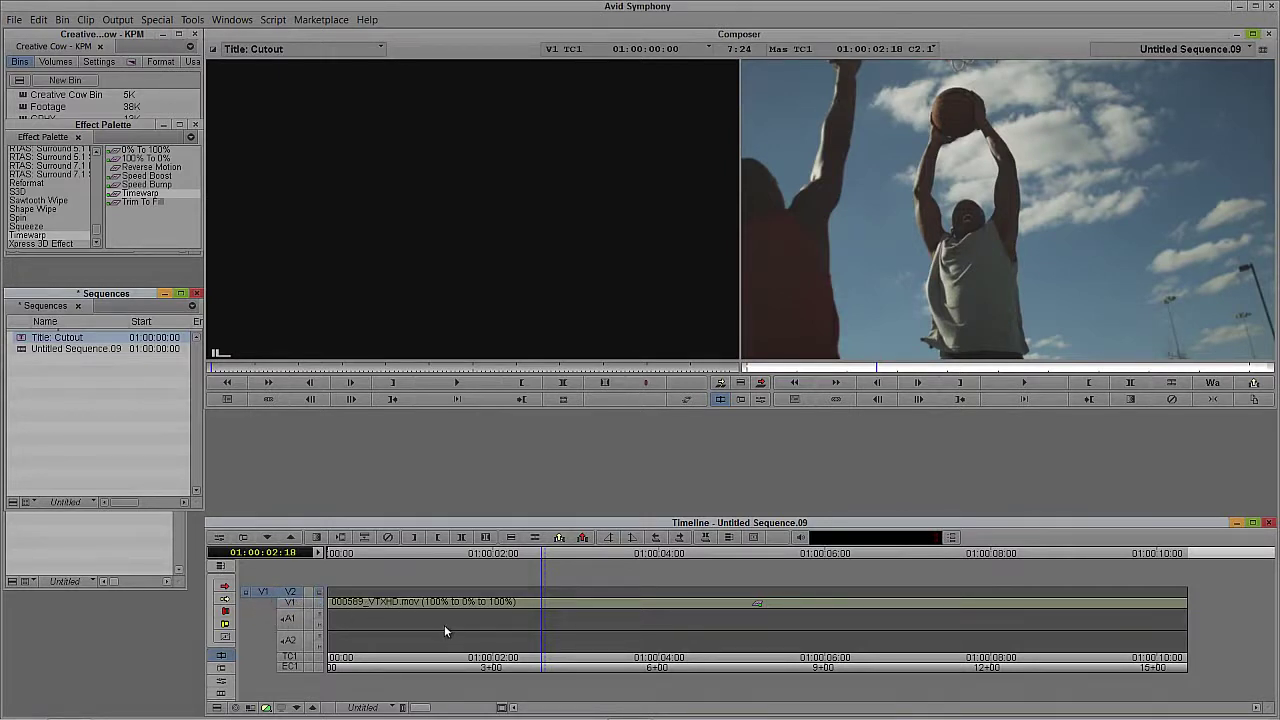
key("i")
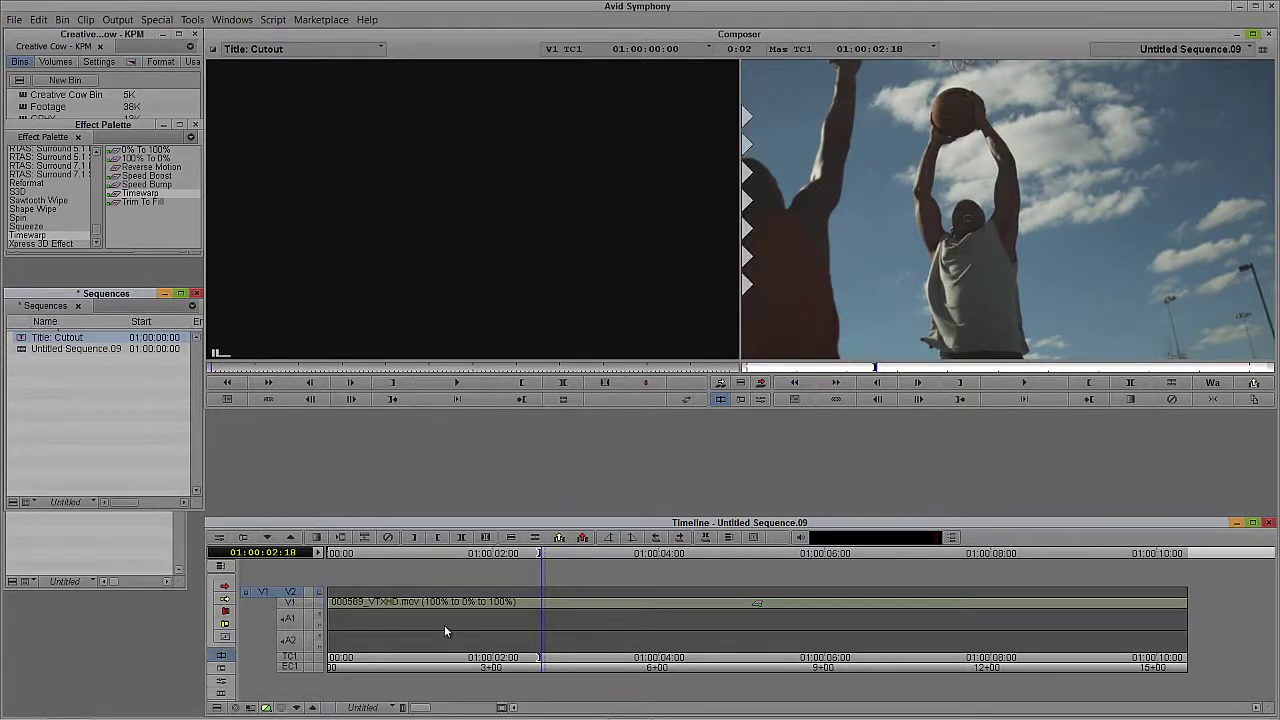
left_click_drag(548, 611, 935, 584)
key("o")
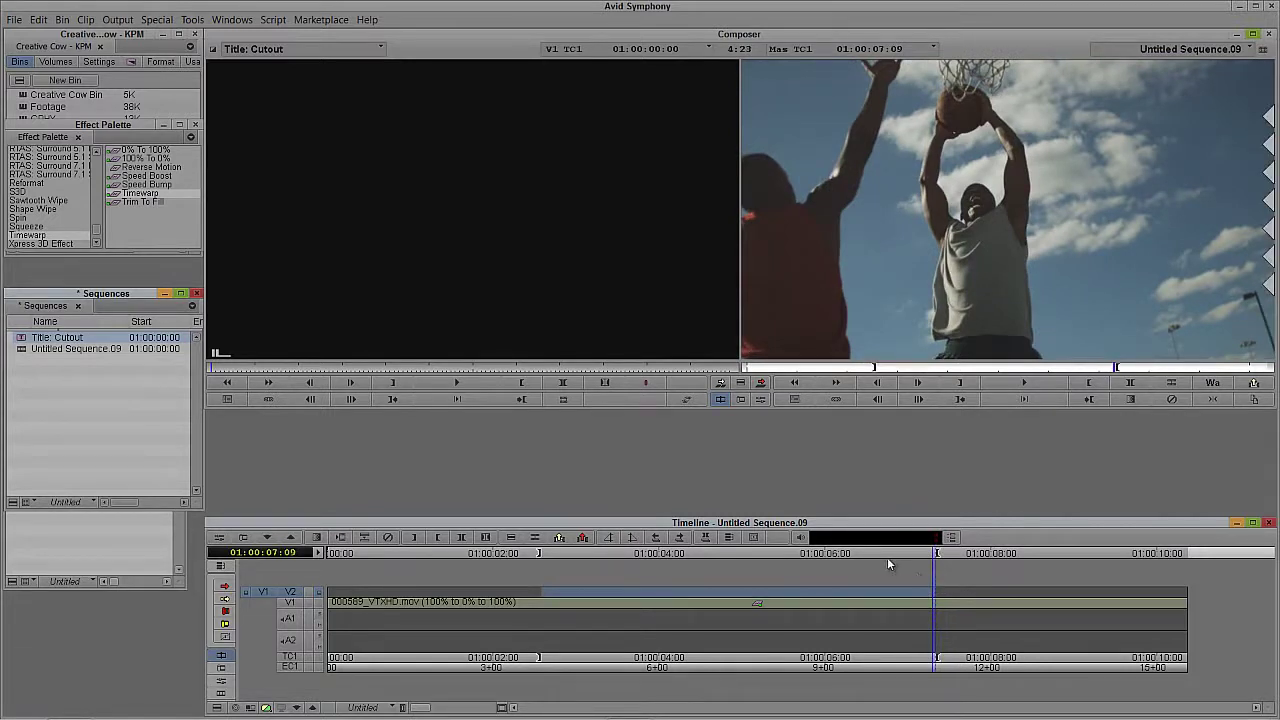
key("b")
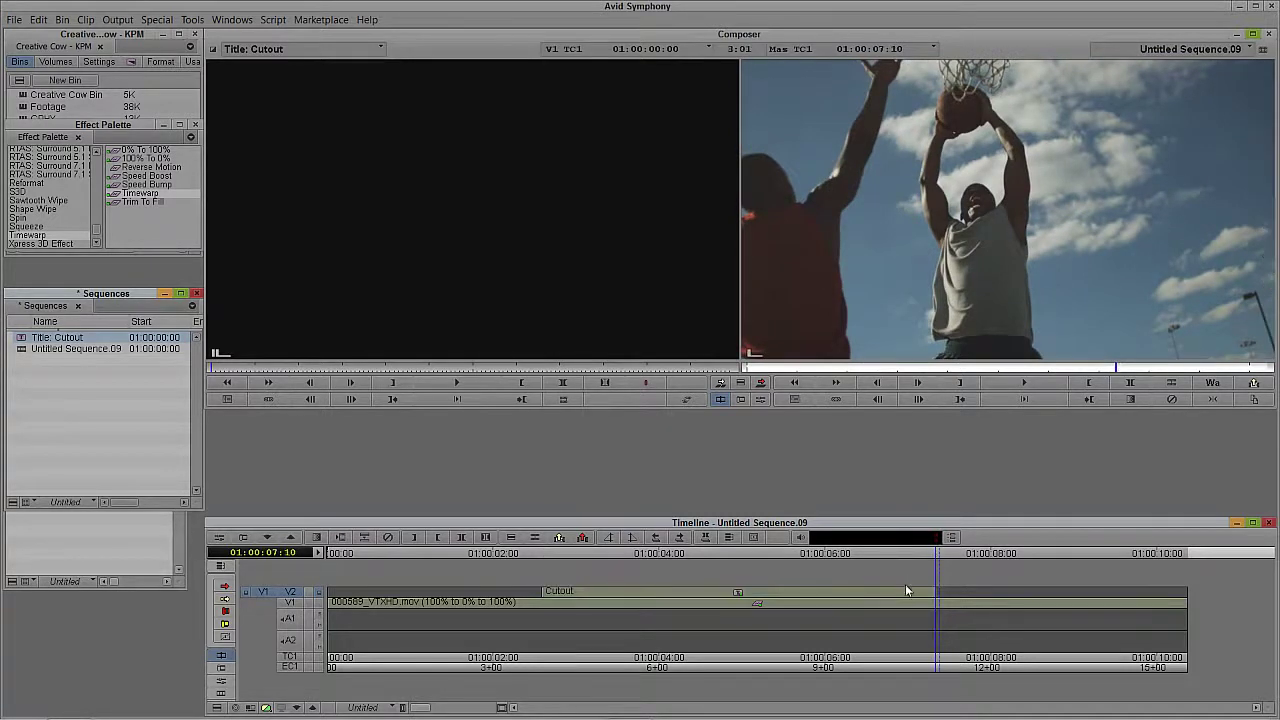
Step: Open the Cutout title's effect settings at 01:00:03:19 and set its foreground level to 75
left_click_drag(837, 620, 630, 618)
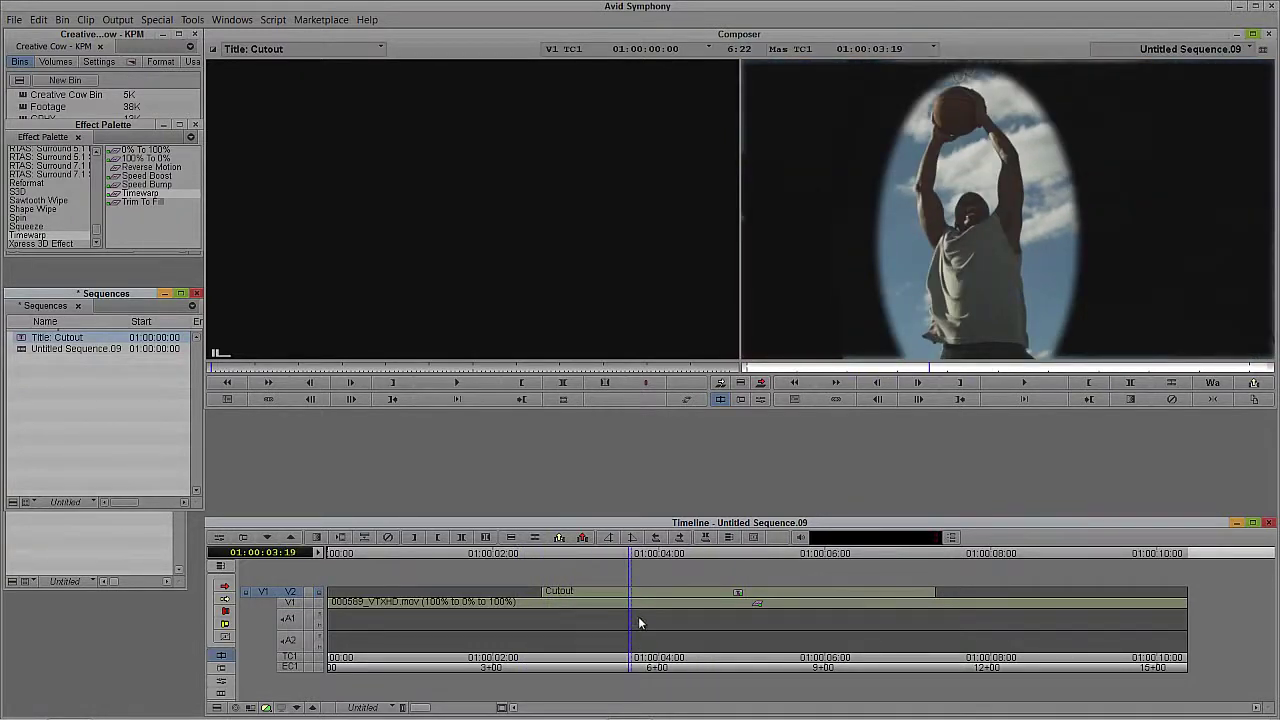
key("ctrl+8")
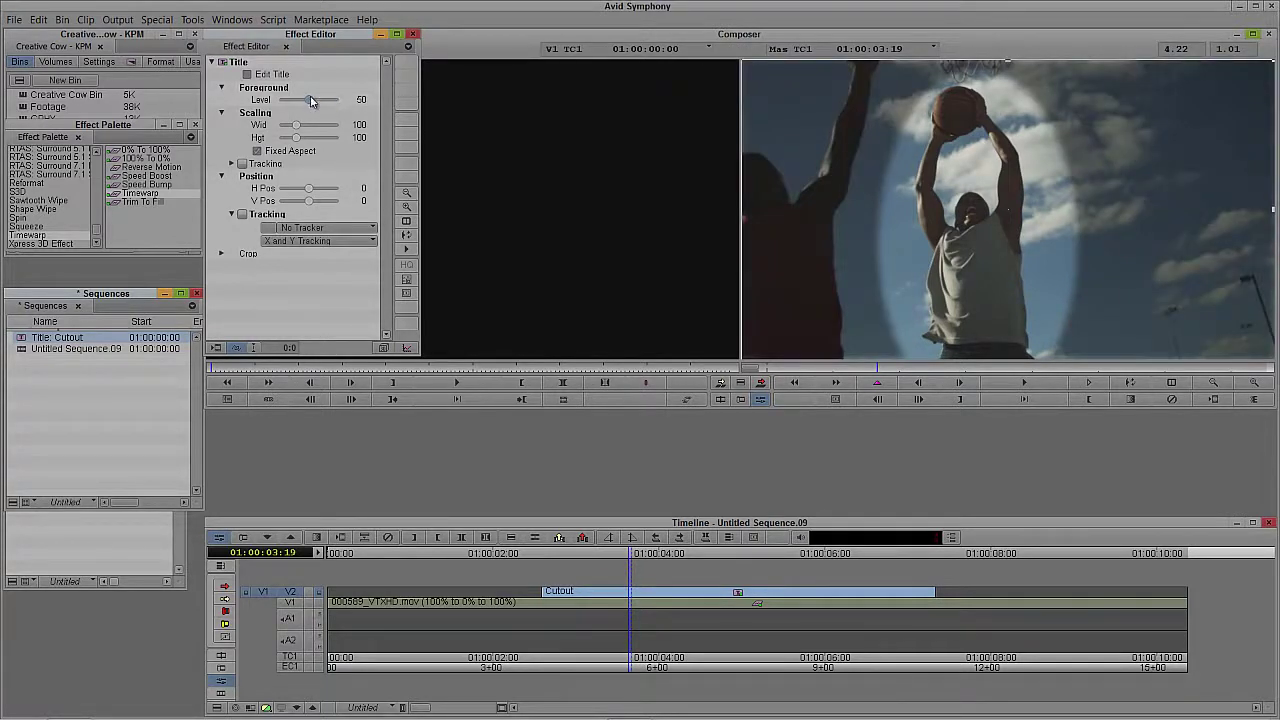
left_click(310, 100)
type("75")
key("Return")
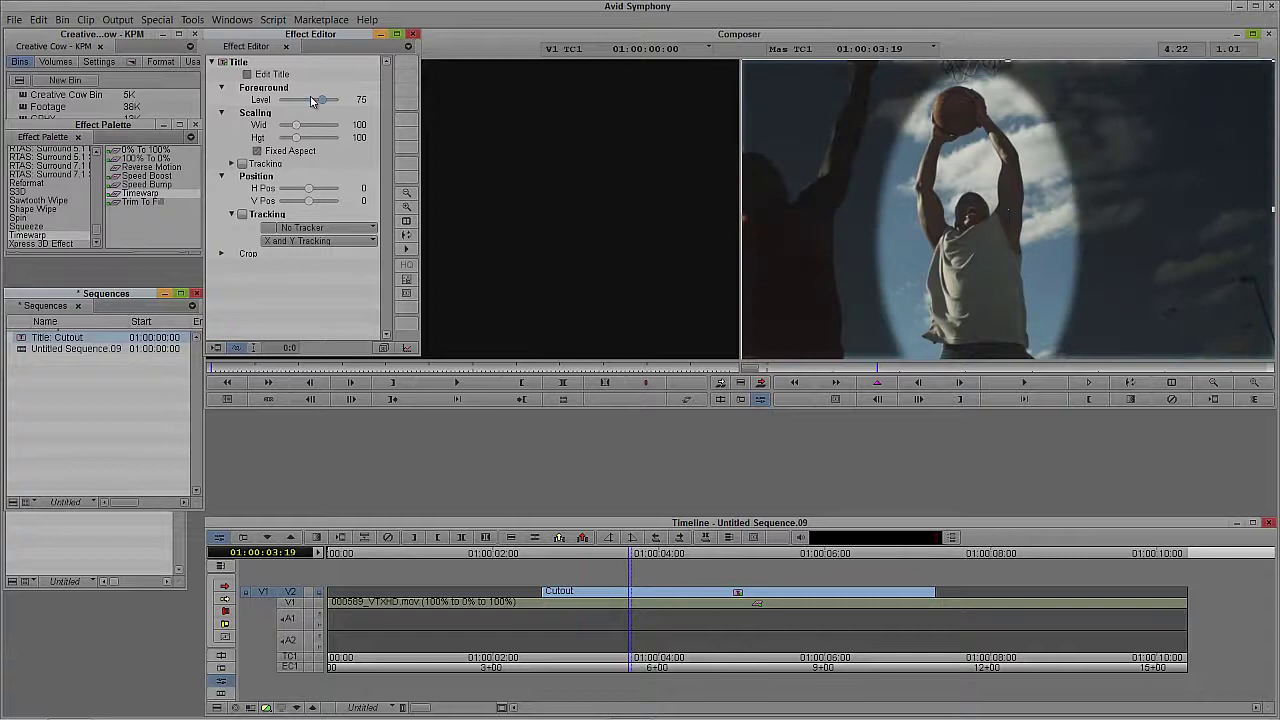
Step: Add keyframes to the Cutout title at its first frame, 01:00:03:00, 01:00:06:28 and its last frame
left_click(797, 370)
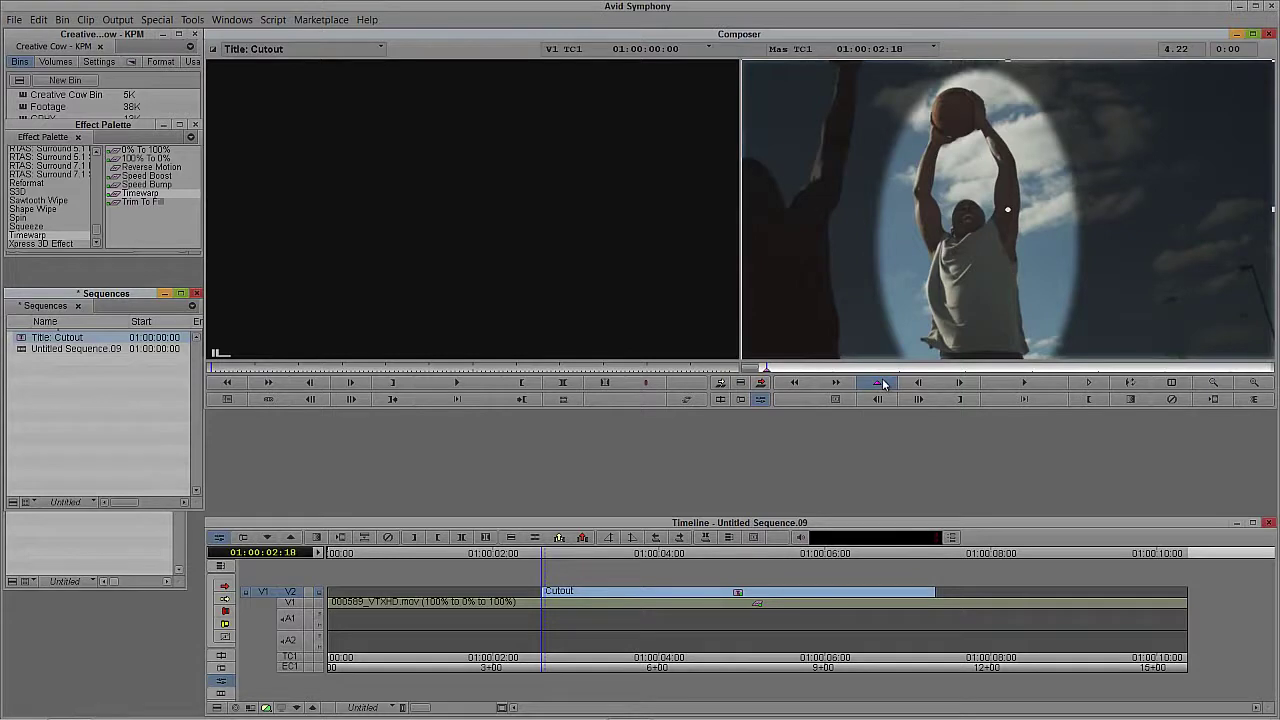
left_click(883, 383)
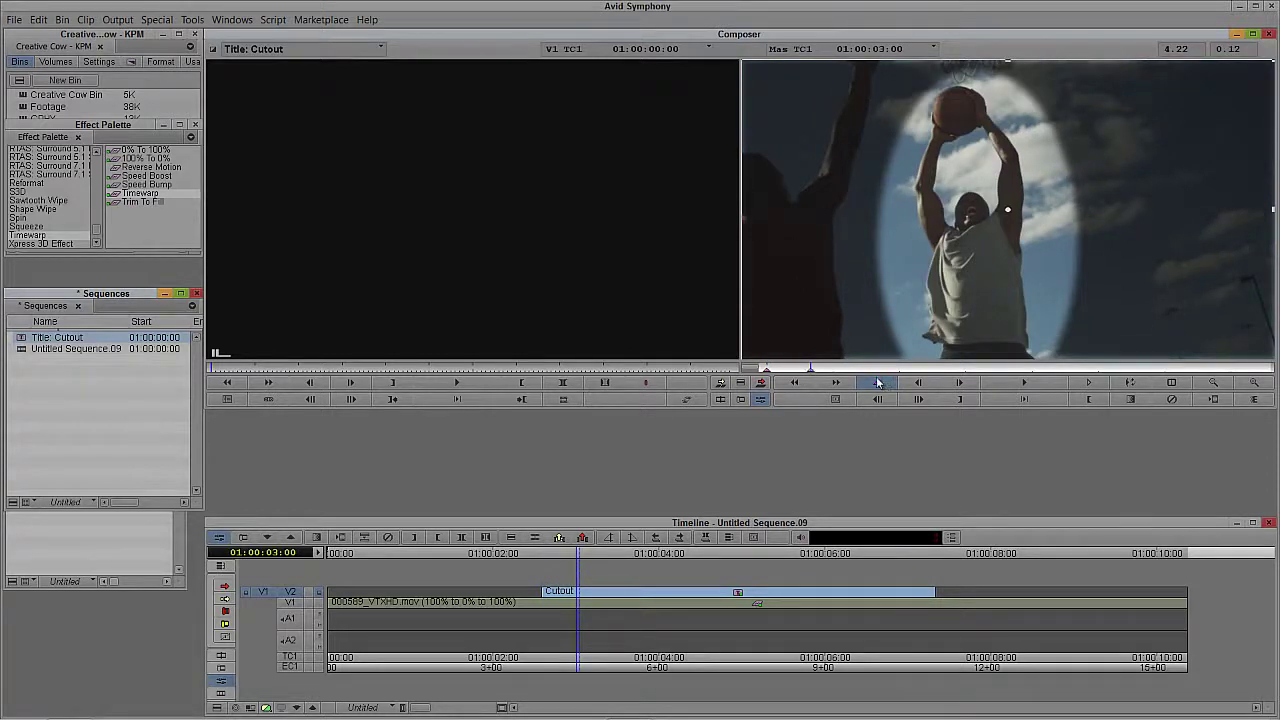
left_click(877, 383)
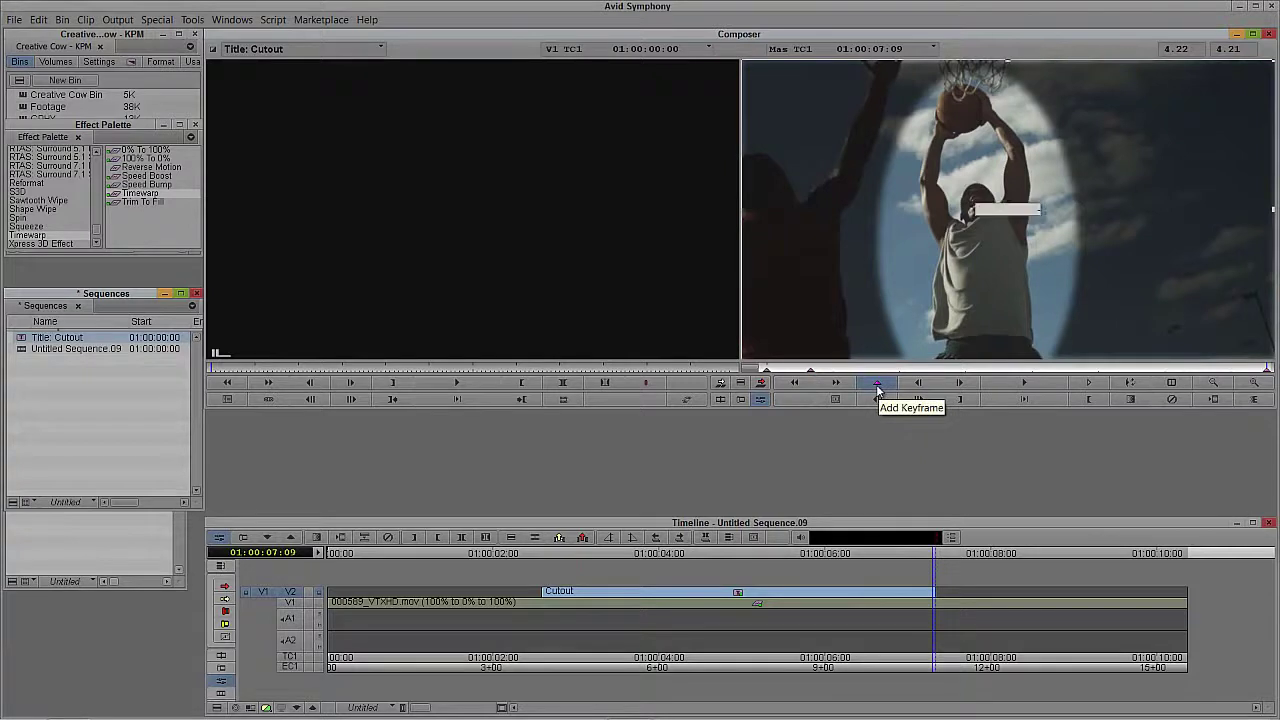
key("j")
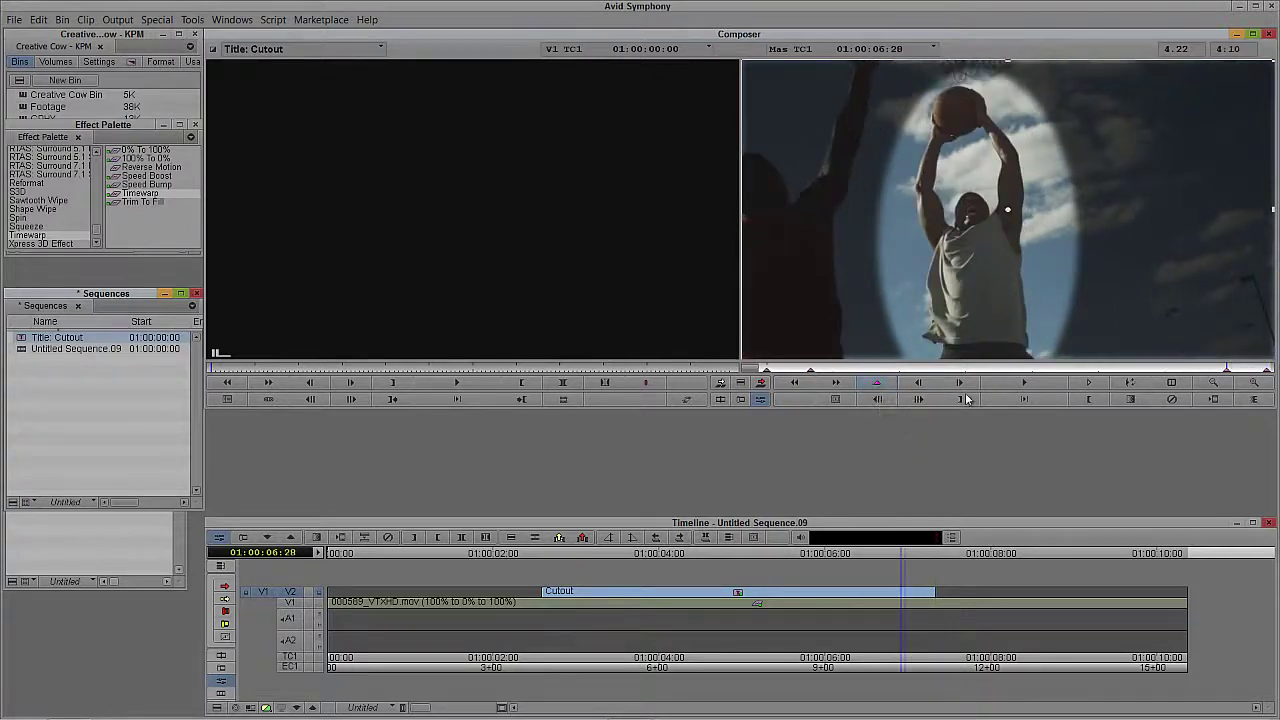
Step: Select the first and last keyframes of the Cutout title and set their foreground level to 0
left_click(766, 373)
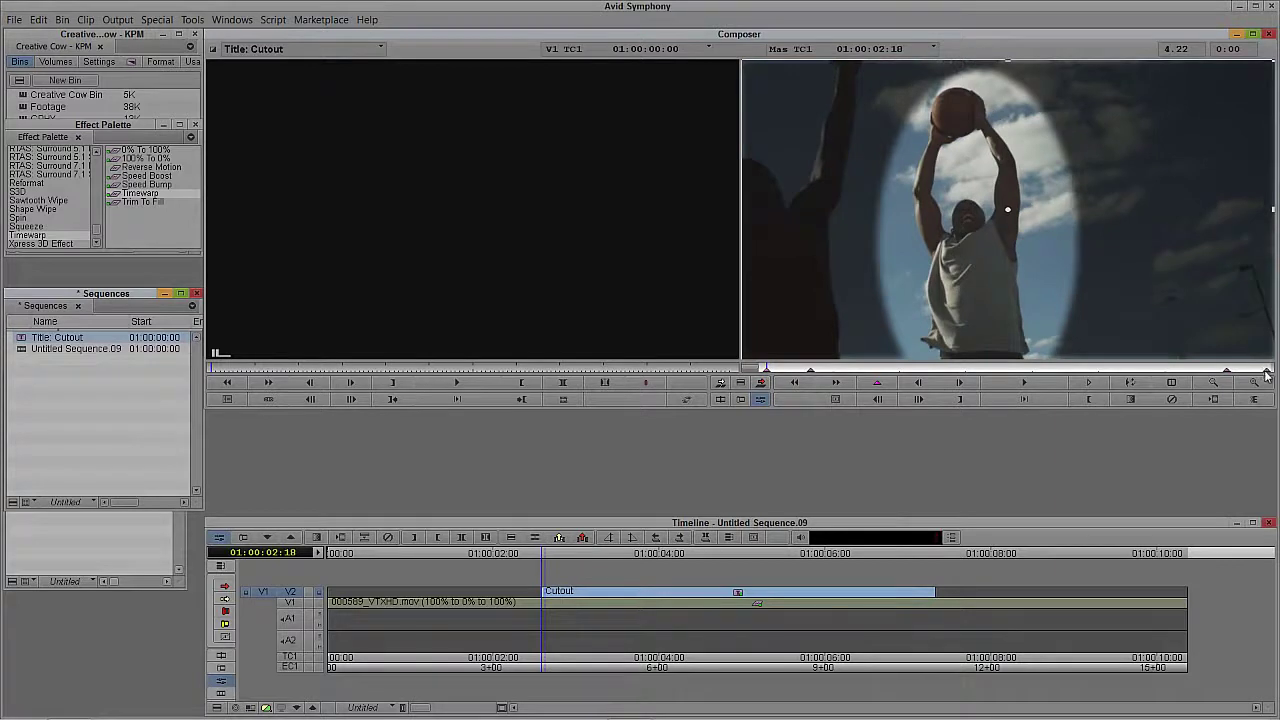
key("s")
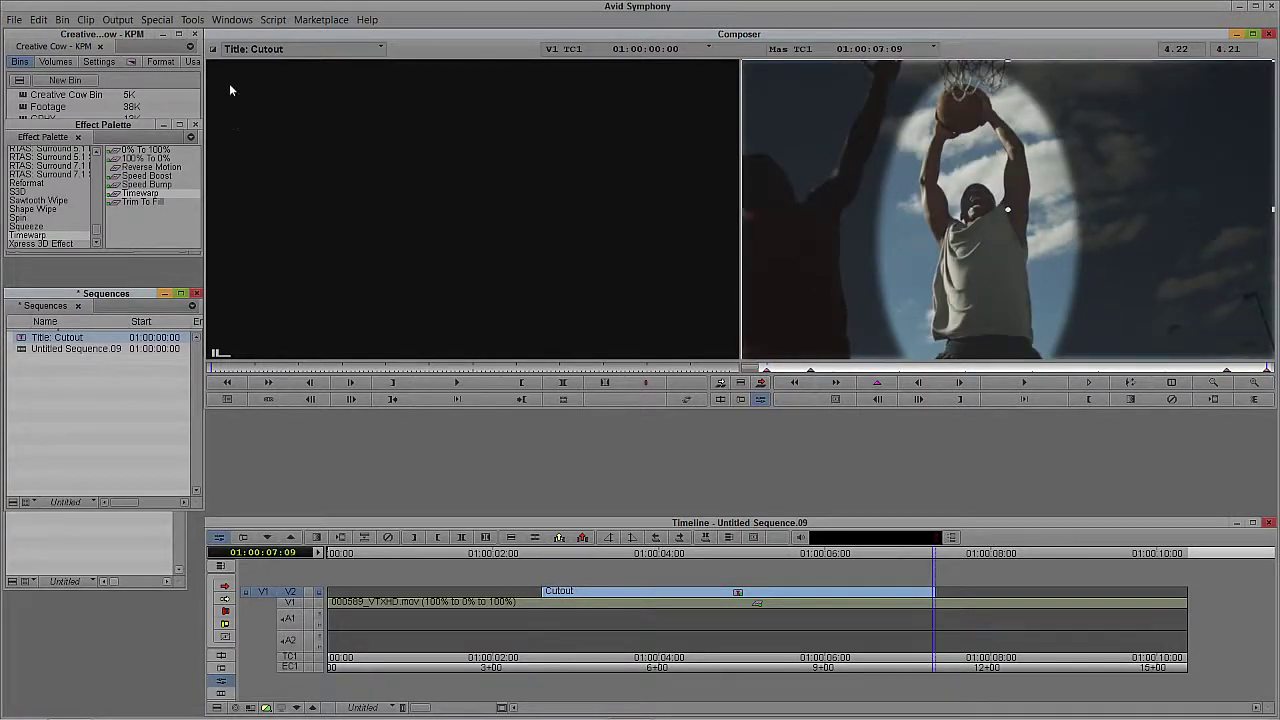
key("ctrl+8")
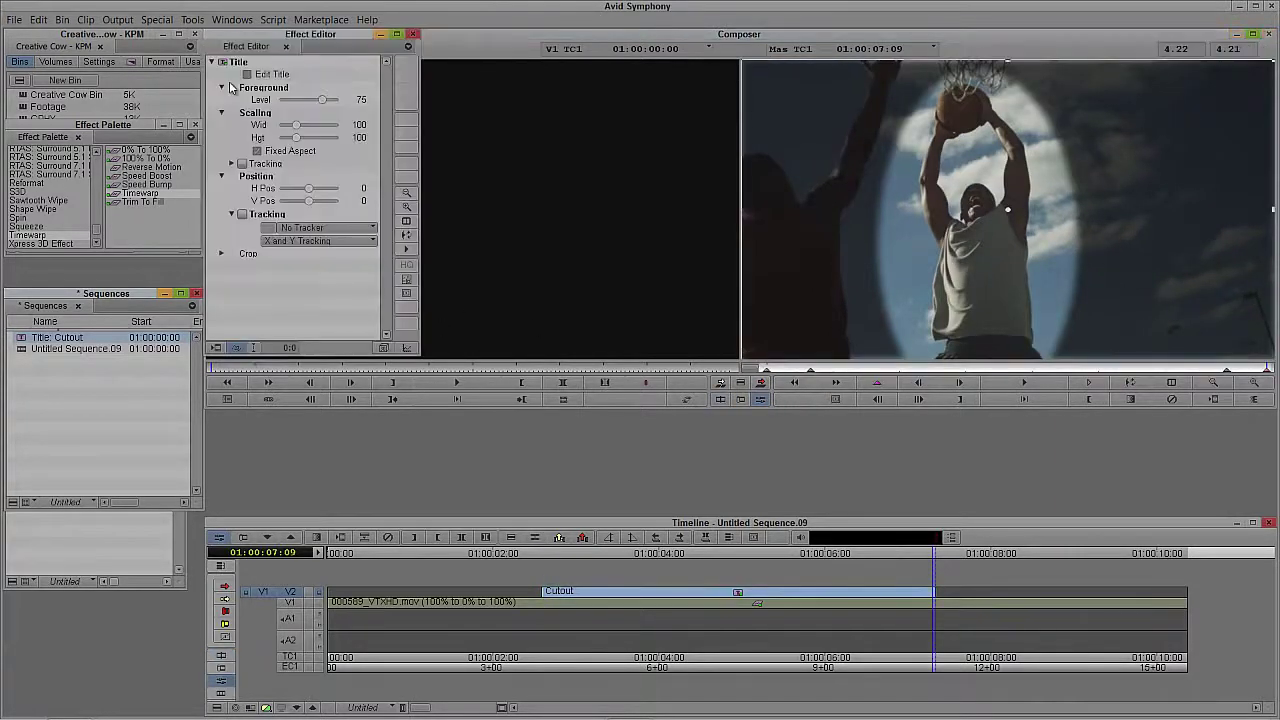
left_click_drag(318, 34, 125, 152)
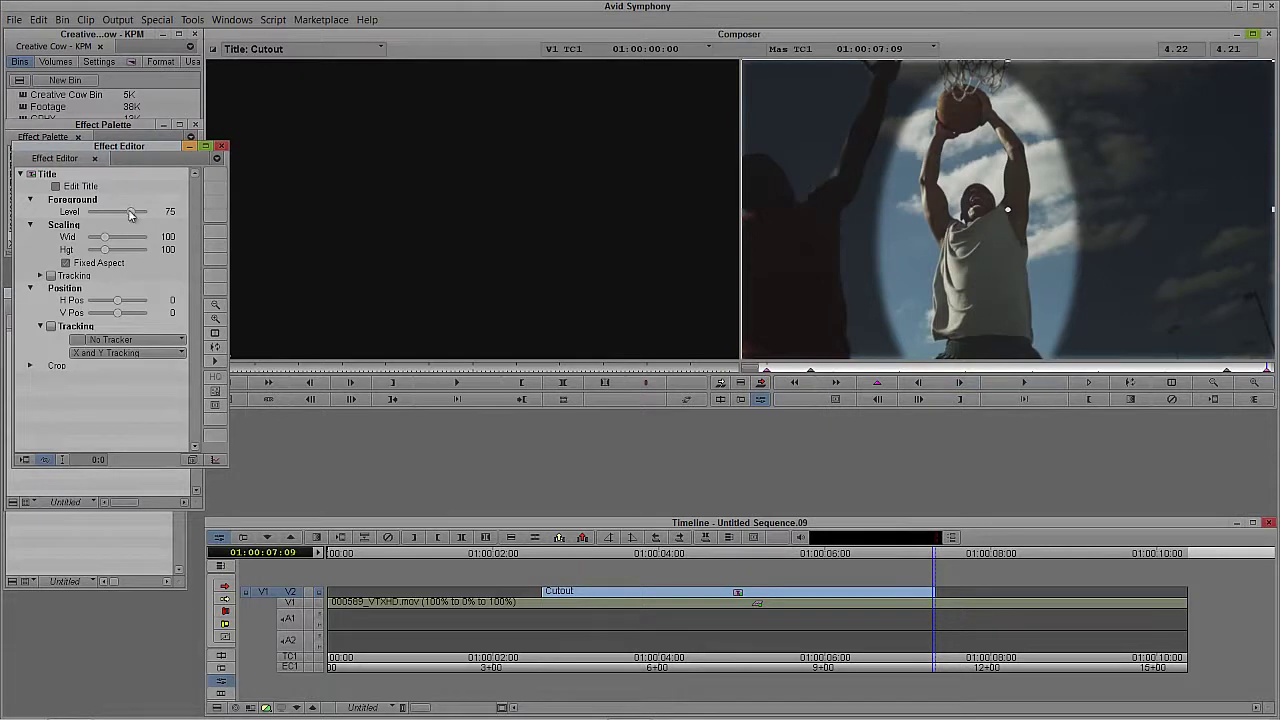
left_click_drag(131, 212, 60, 220)
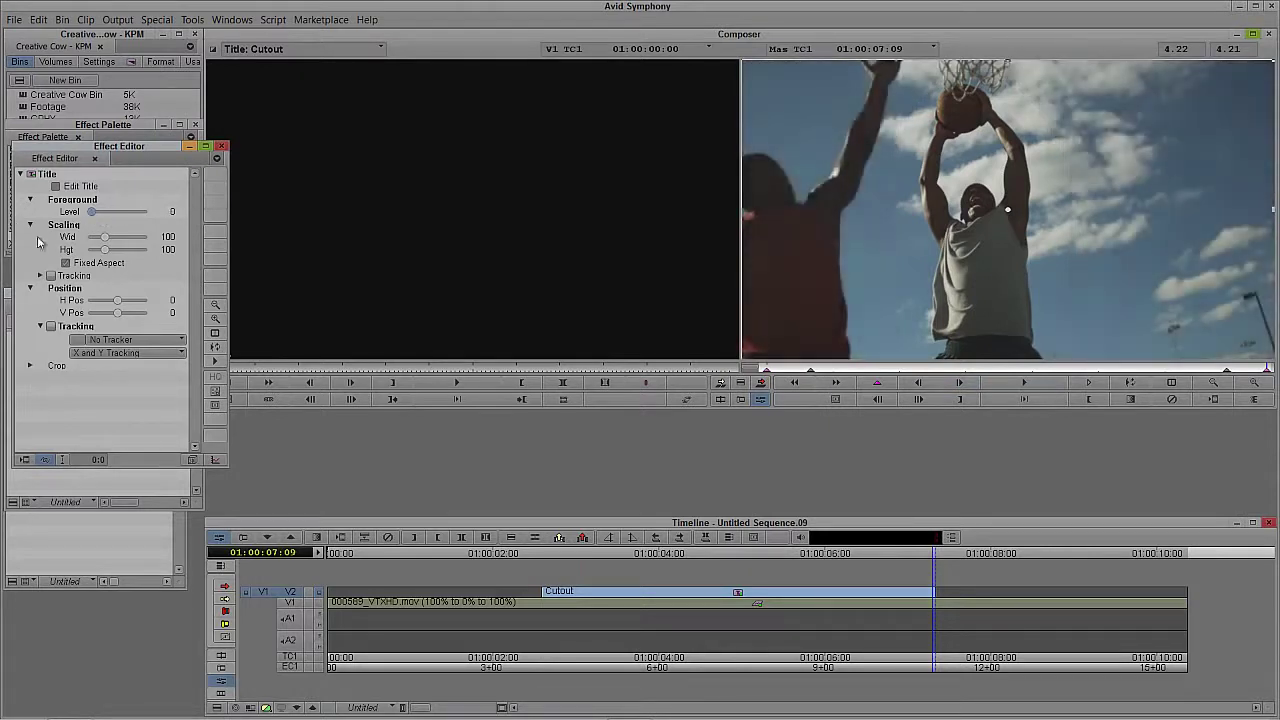
left_click_drag(808, 371, 766, 372)
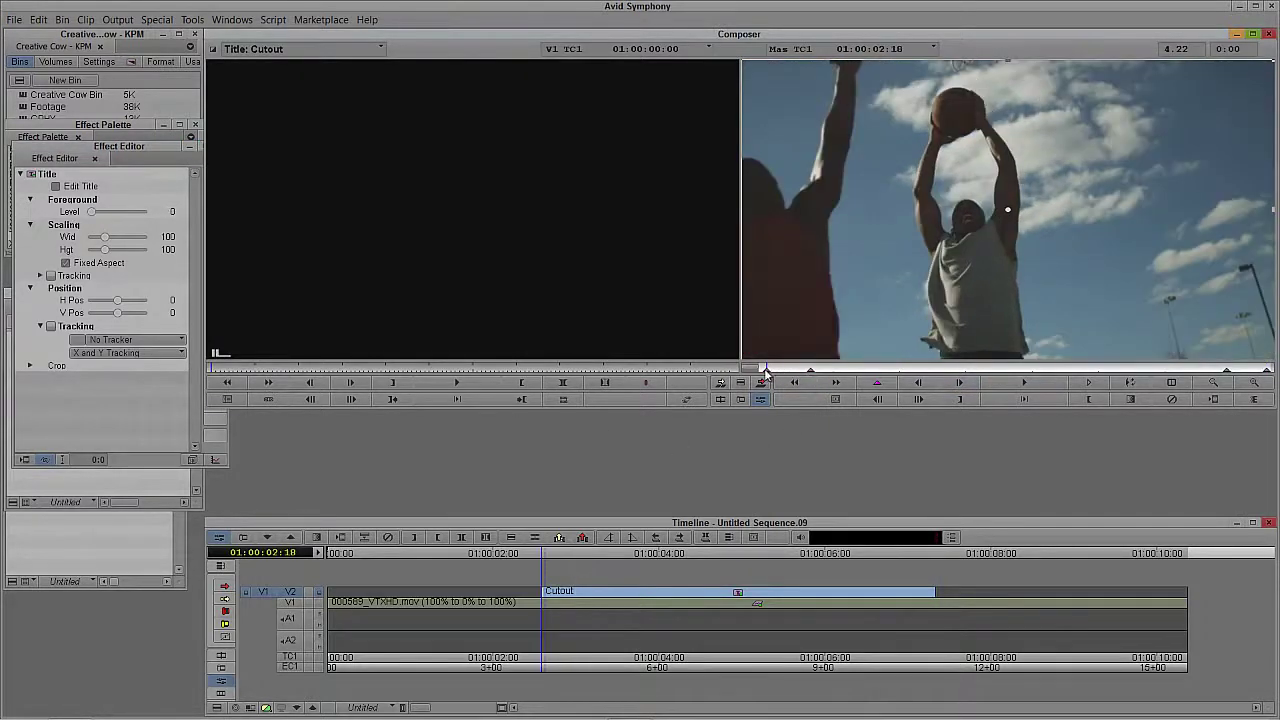
key("s")
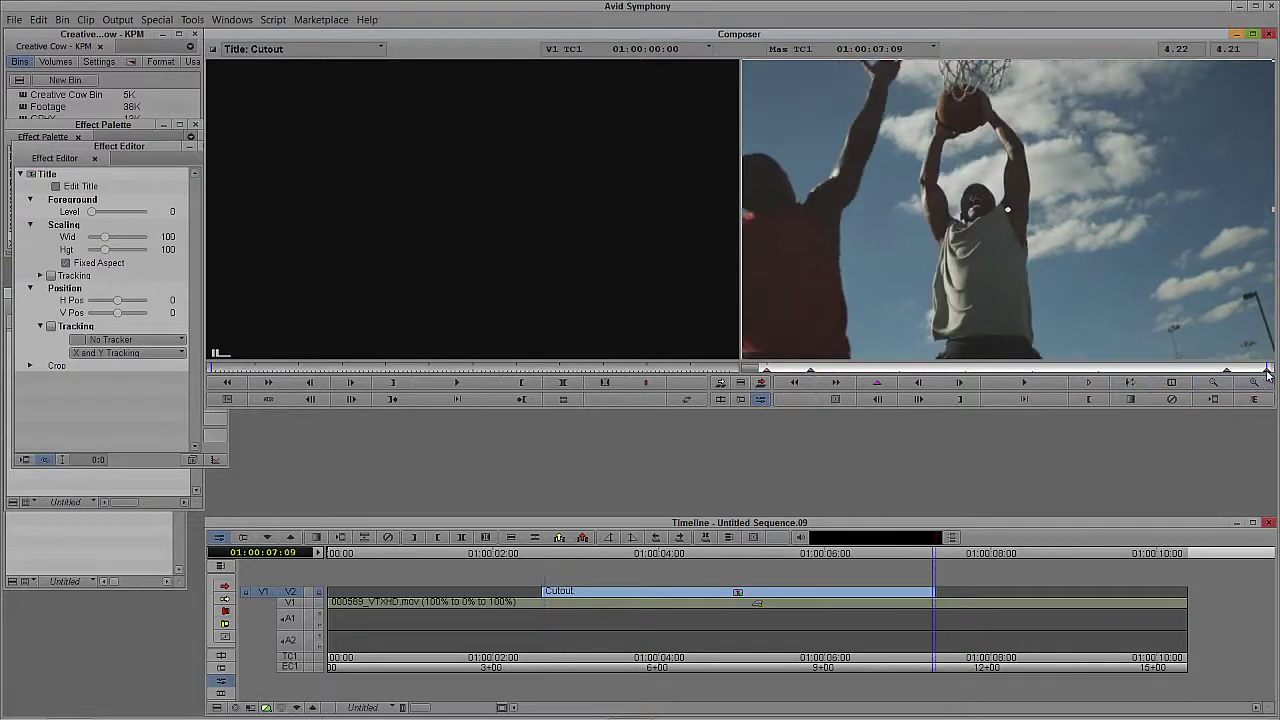
Step: Leave effect mode and play the sequence from near its start to review the cutout's fade in and out
key("Escape")
left_click(388, 606)
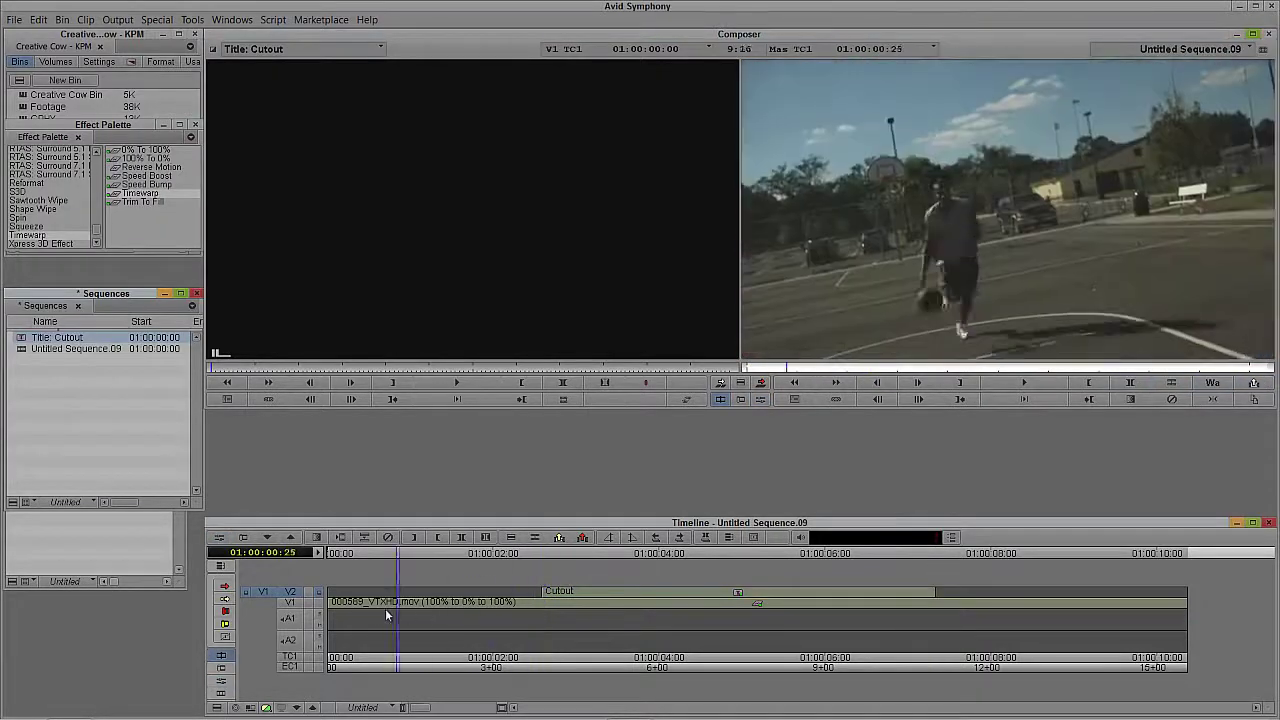
key("space")
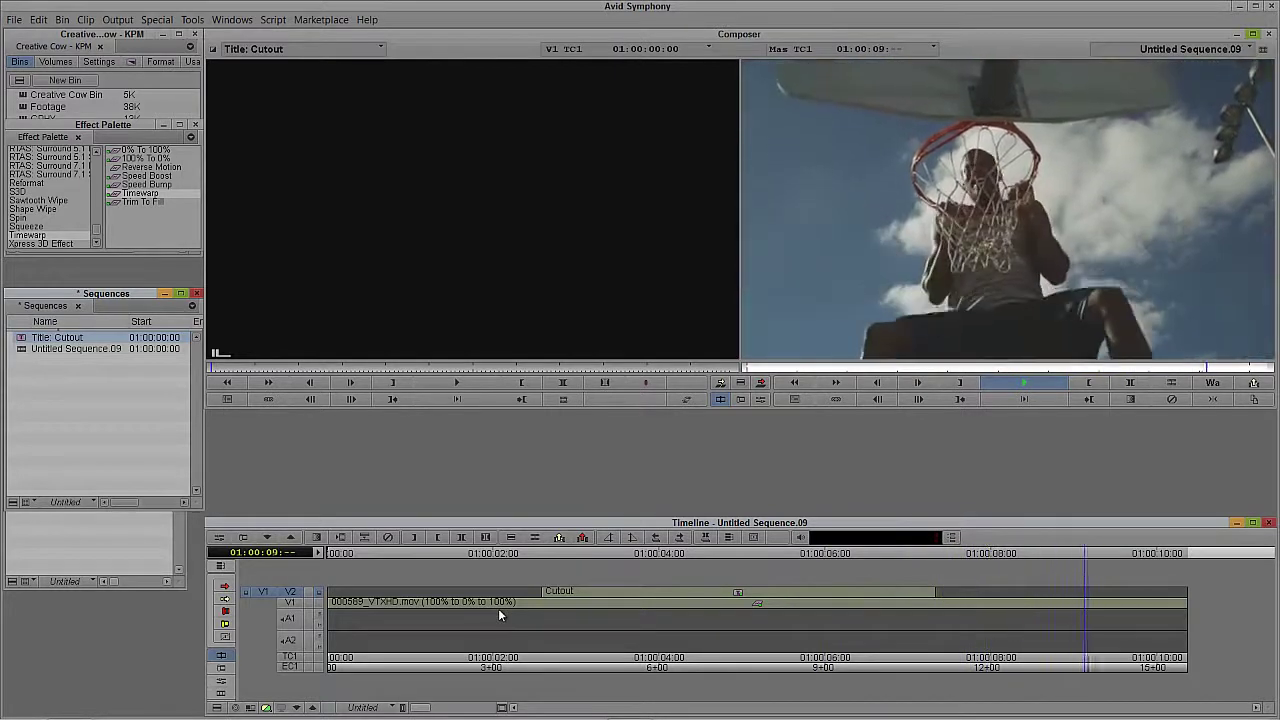
left_click_drag(548, 615, 659, 634)
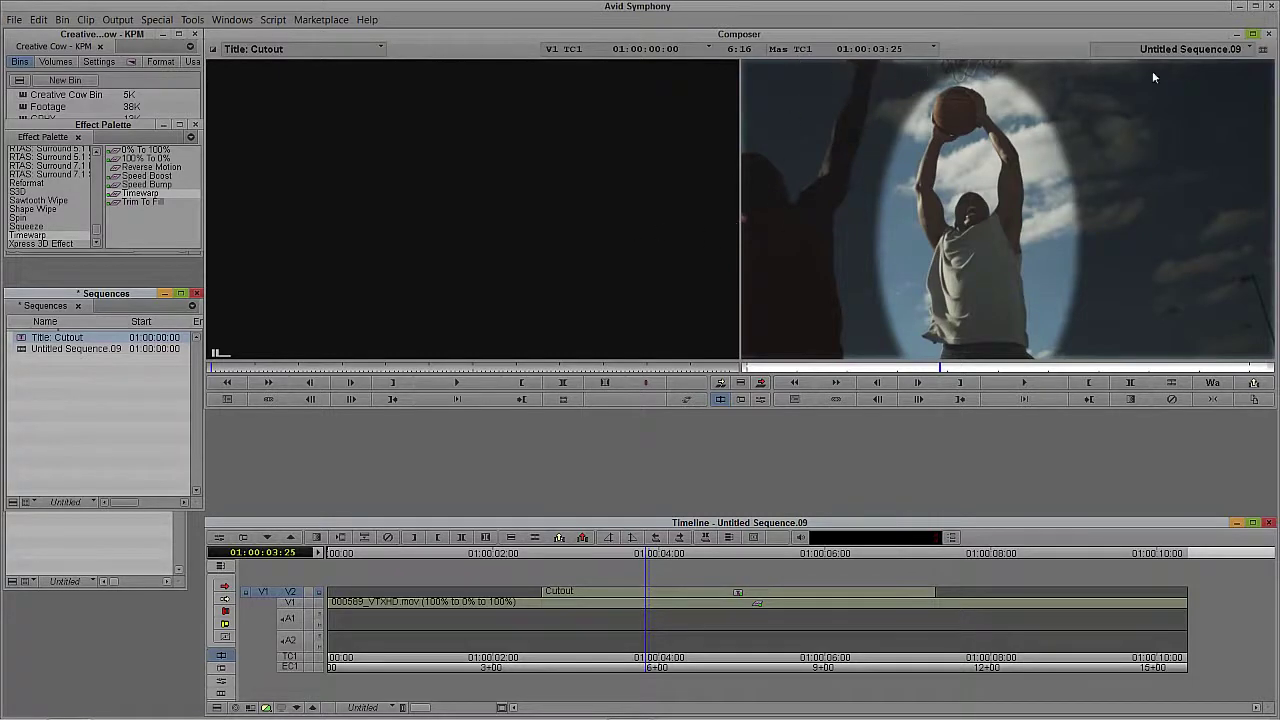
left_click_drag(640, 600, 399, 586)
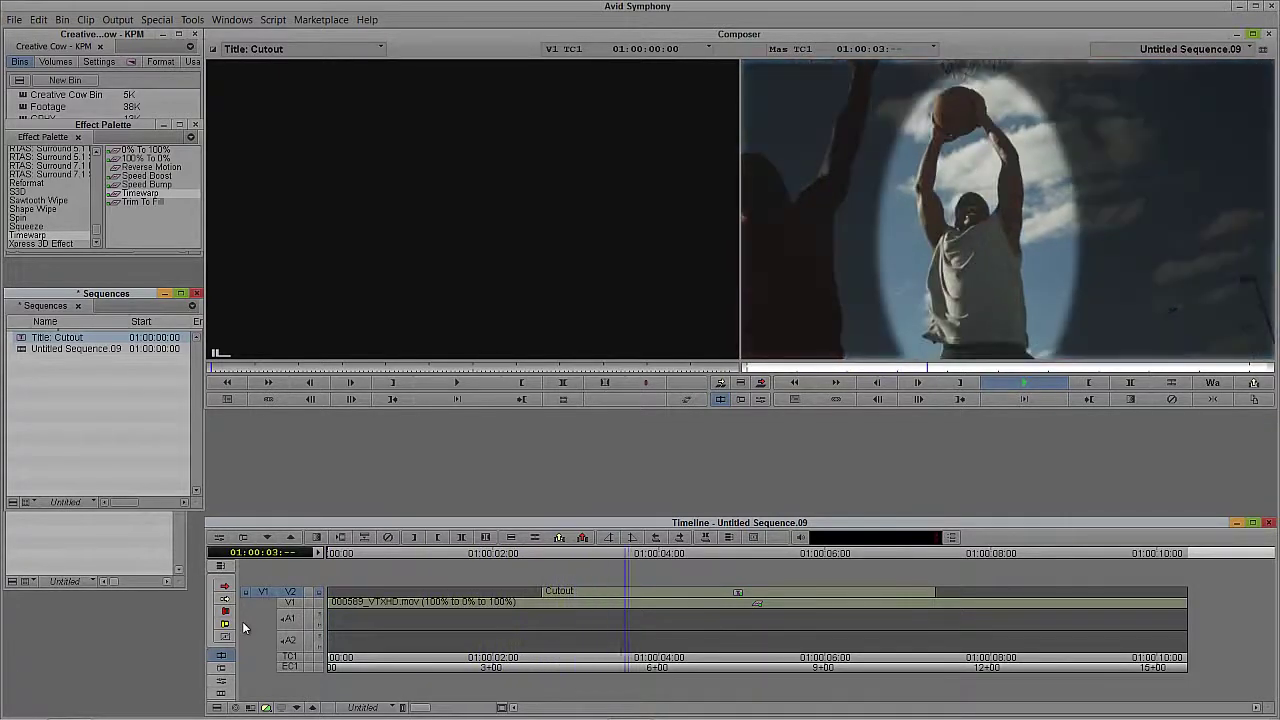
key("space")
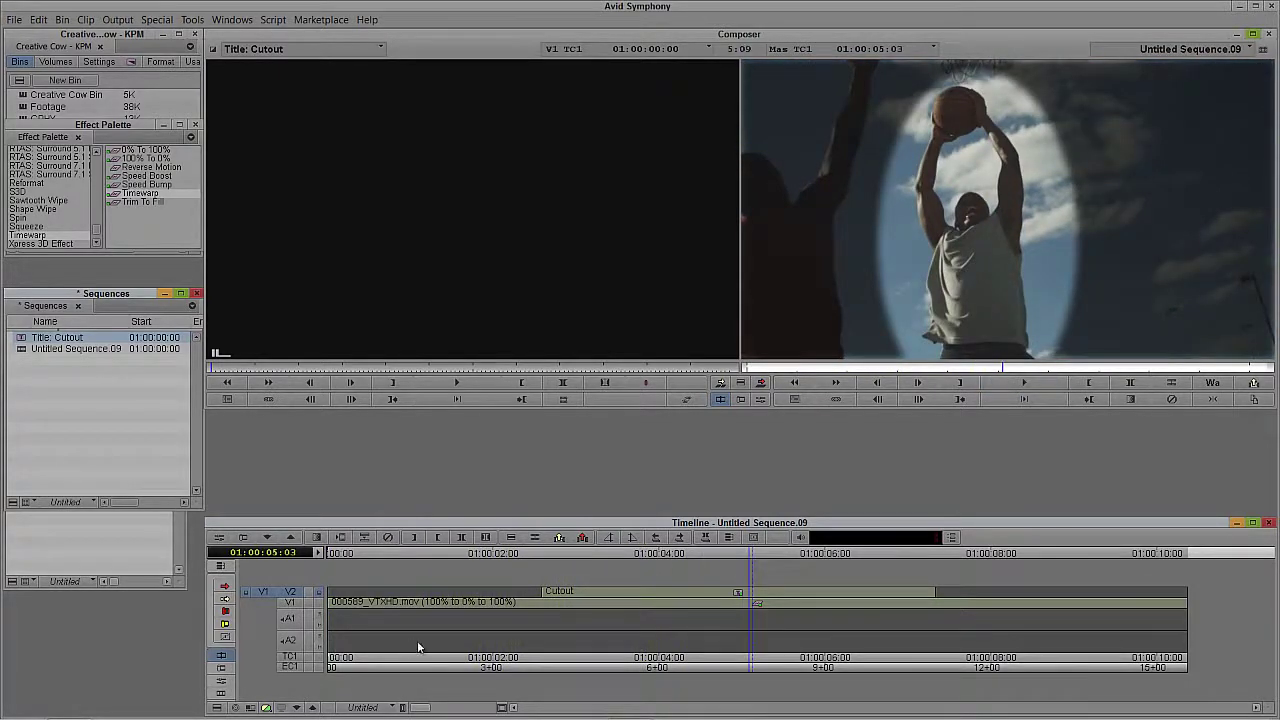
Step: Park at 01:00:03:26 in the sequence and create a new title with the Title Tool
left_click(652, 602)
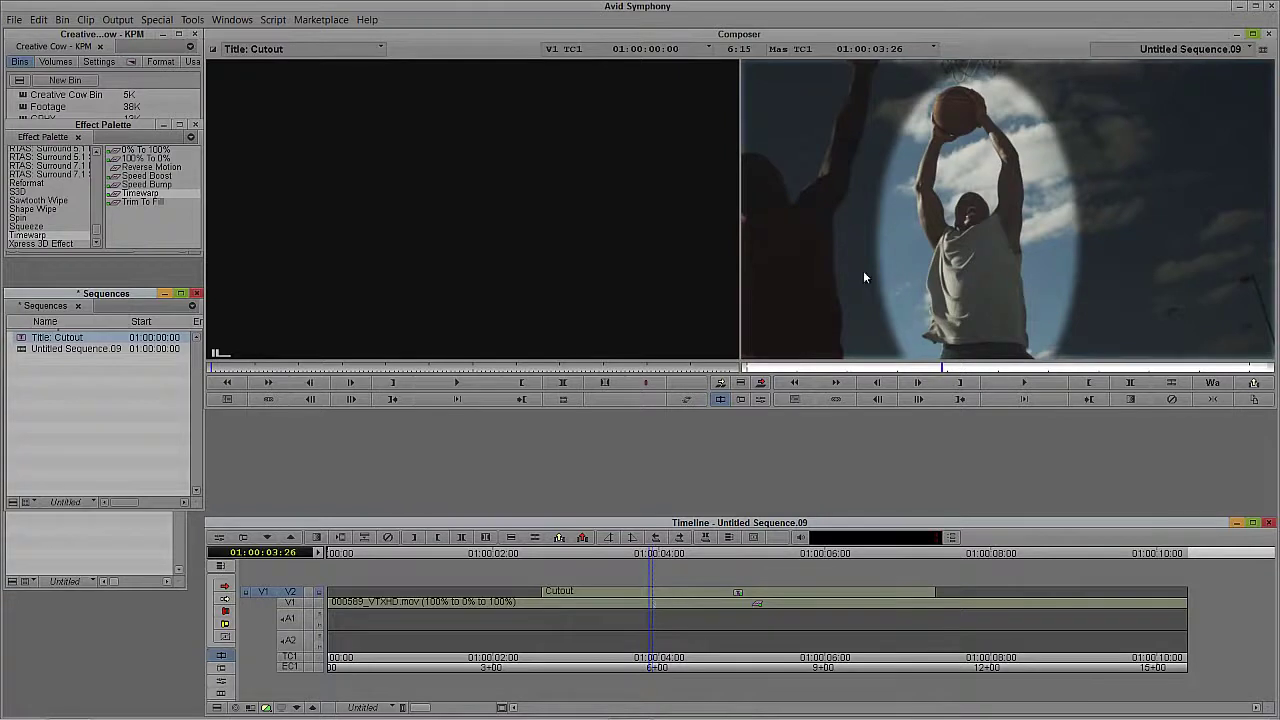
left_click(965, 82)
left_click(86, 20)
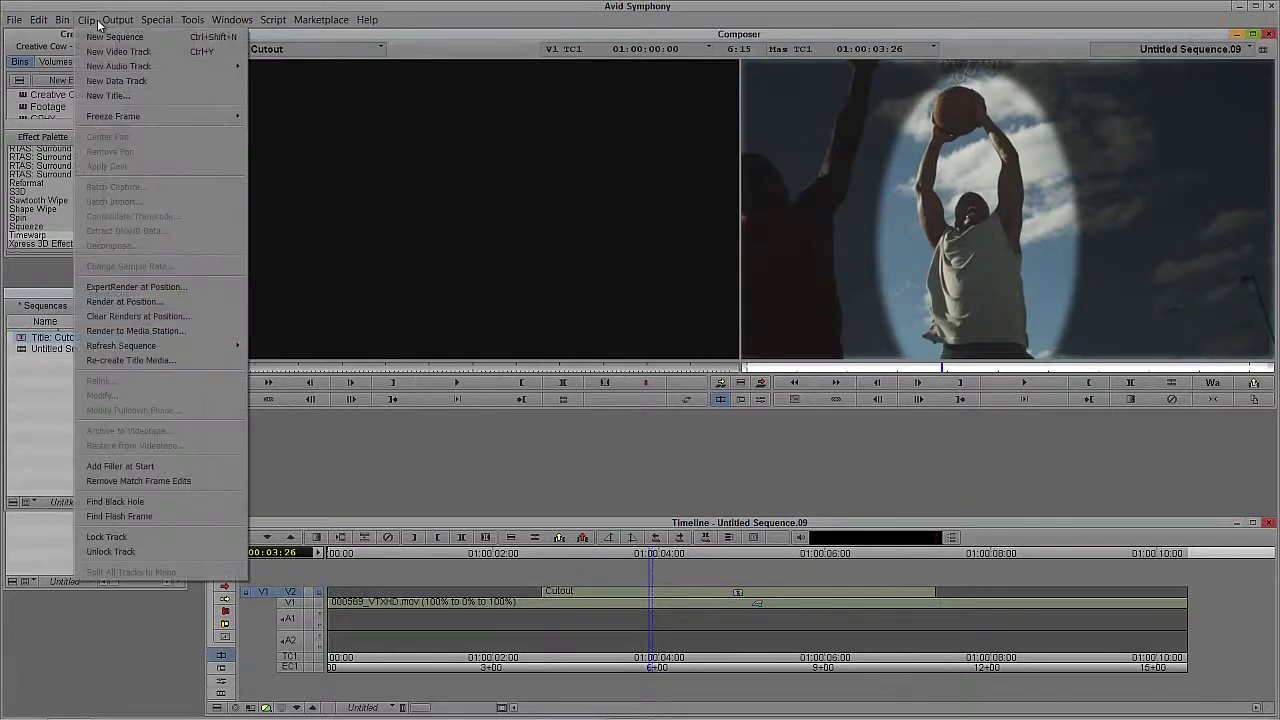
left_click(92, 94)
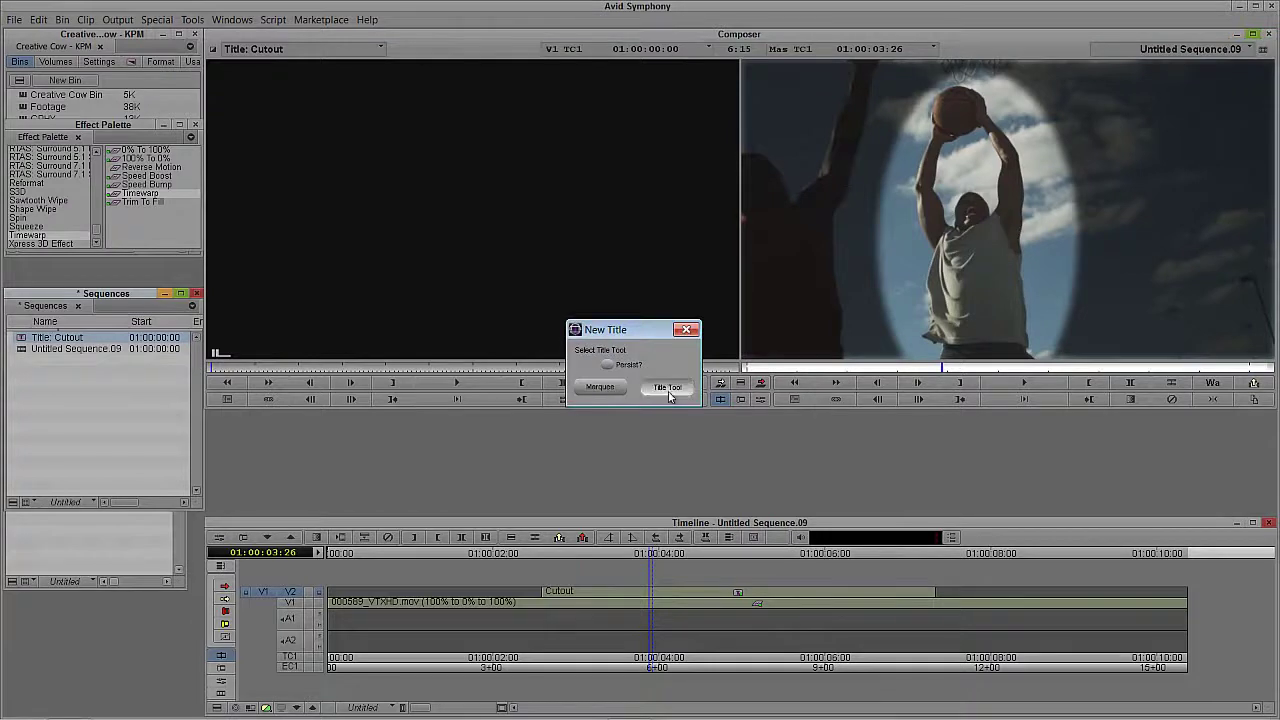
left_click(668, 387)
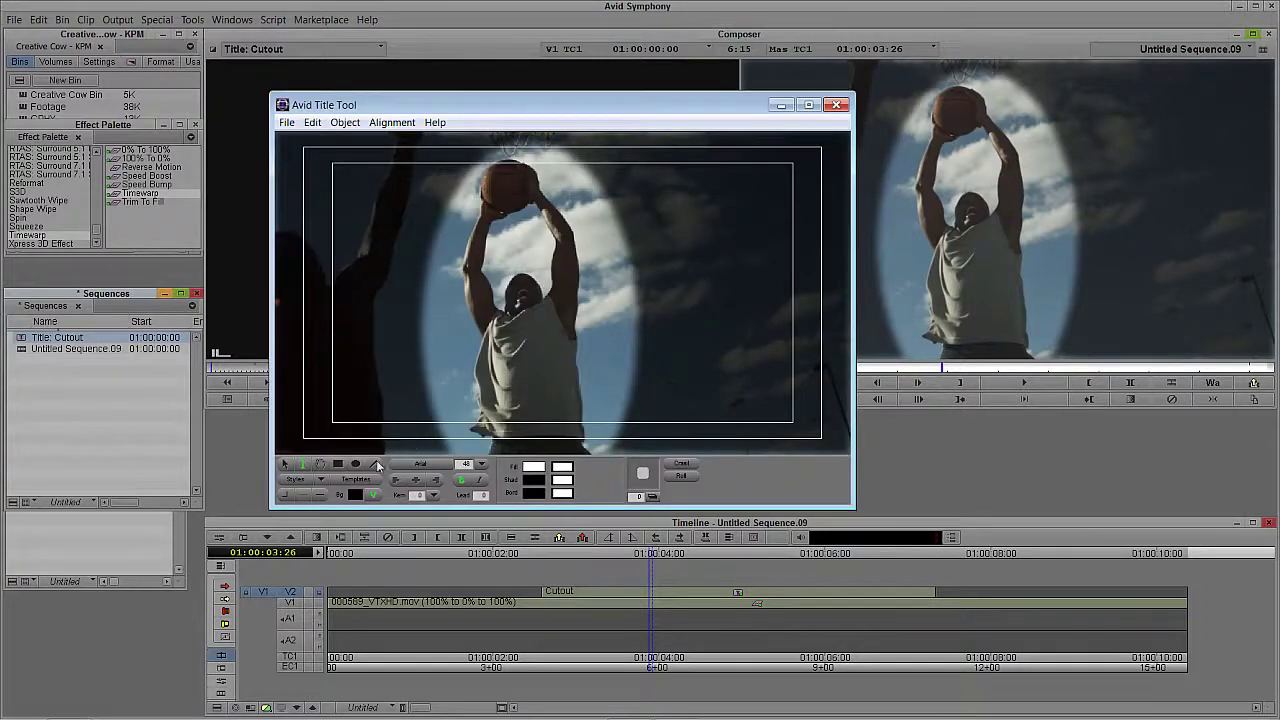
Step: Draw a straight line from just beside the basketball diagonally down to the title-safe edge and give it a thicker stroke
left_click(376, 465)
mouse_move(555, 190)
left_mouse_down()
mouse_move(654, 211)
mouse_move(771, 266)
mouse_move(789, 258)
left_mouse_up()
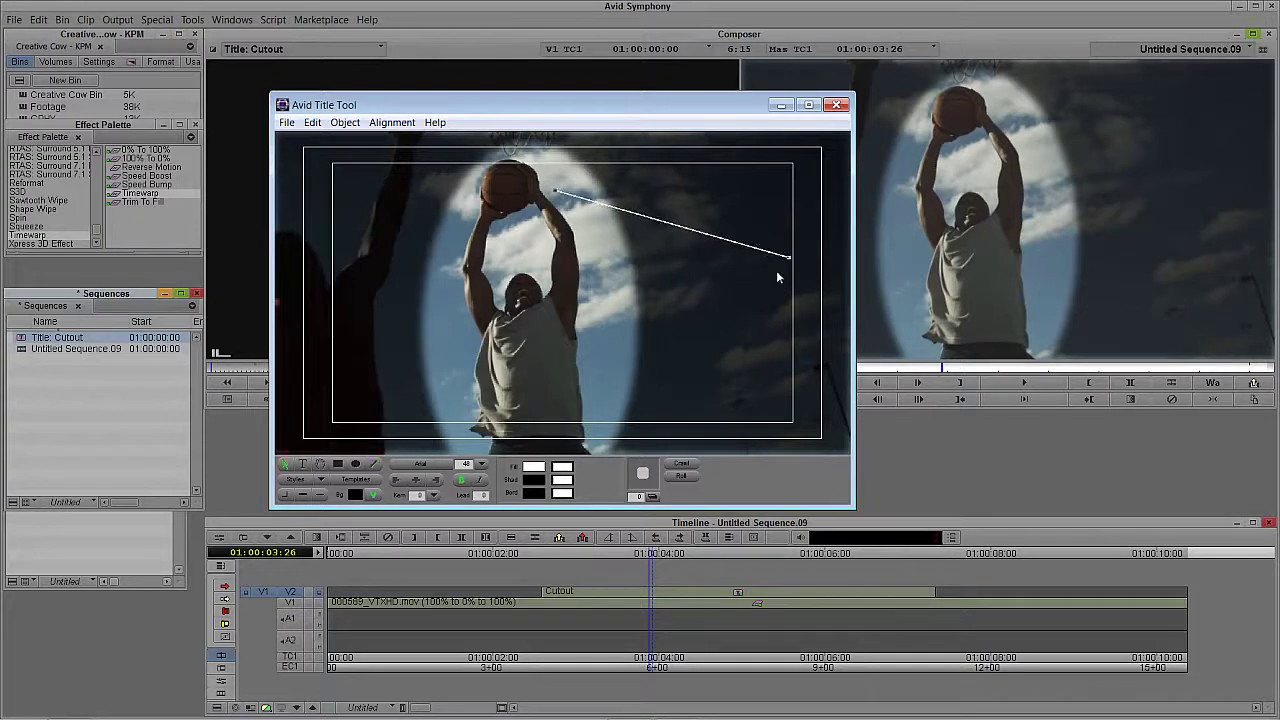
left_click_drag(305, 497, 316, 484)
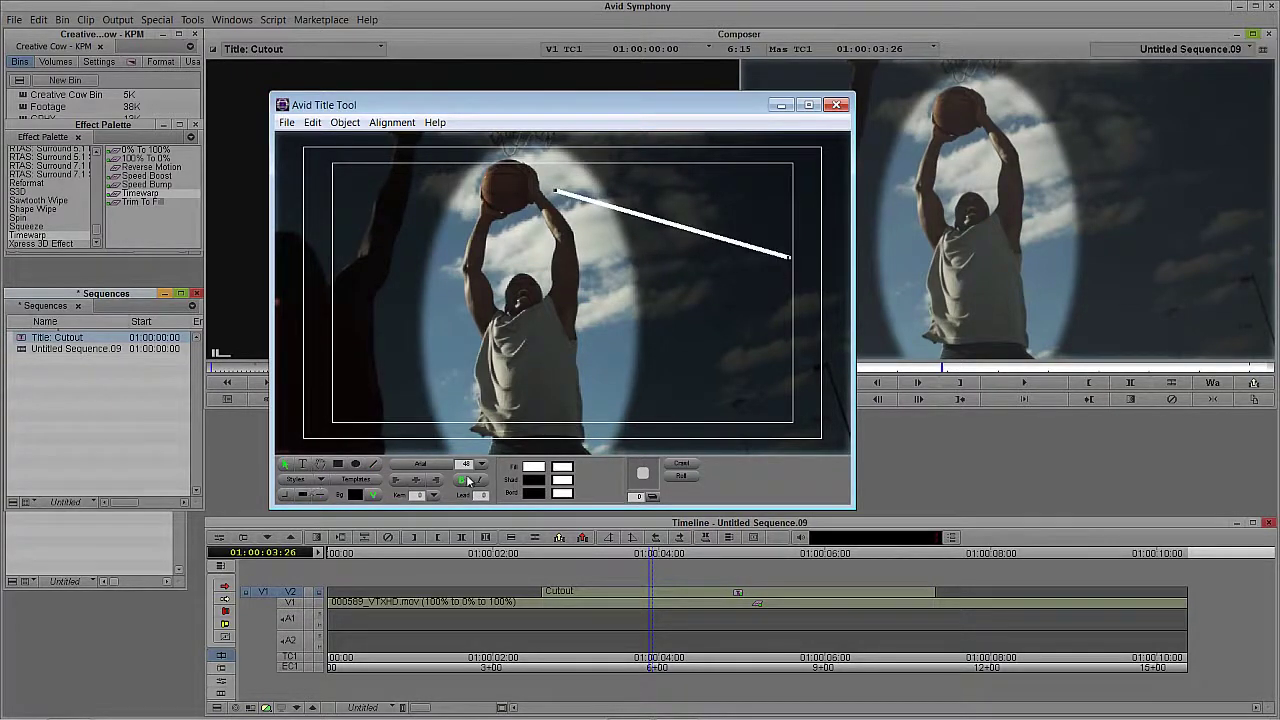
Step: Change the line's fill color to yellow
left_click(535, 468)
left_click_drag(535, 468, 512, 453)
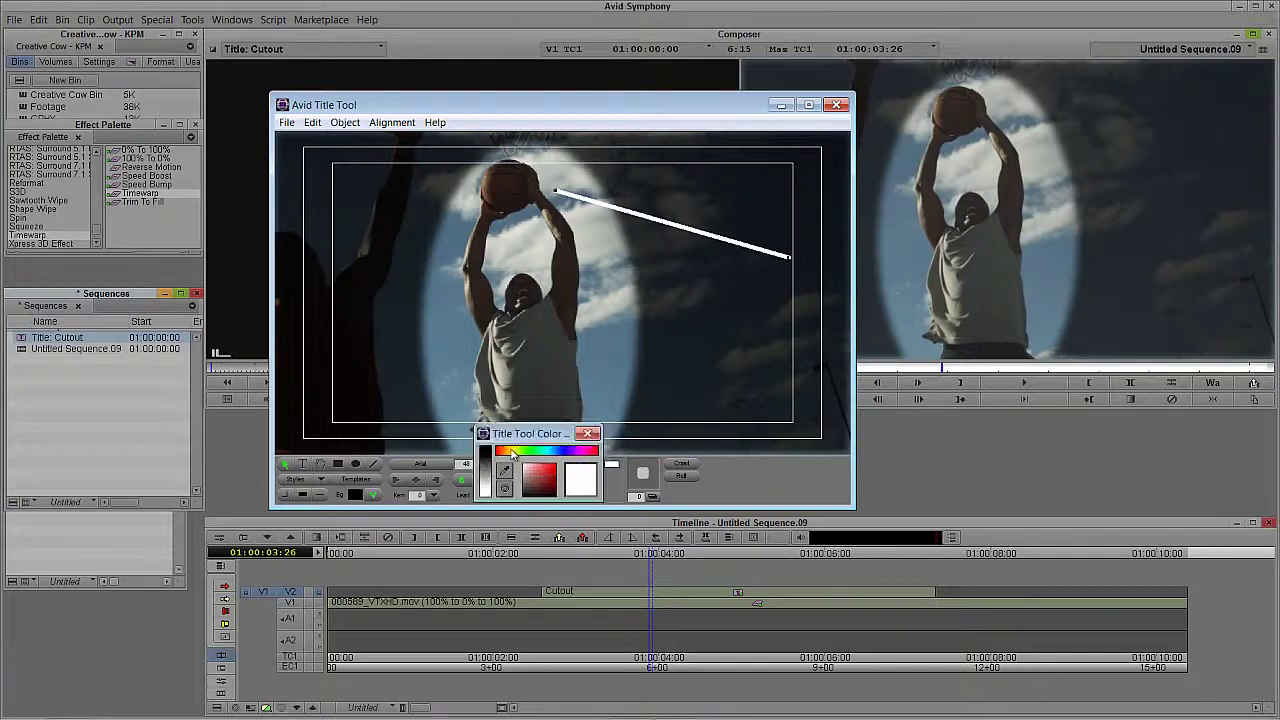
left_click(516, 455)
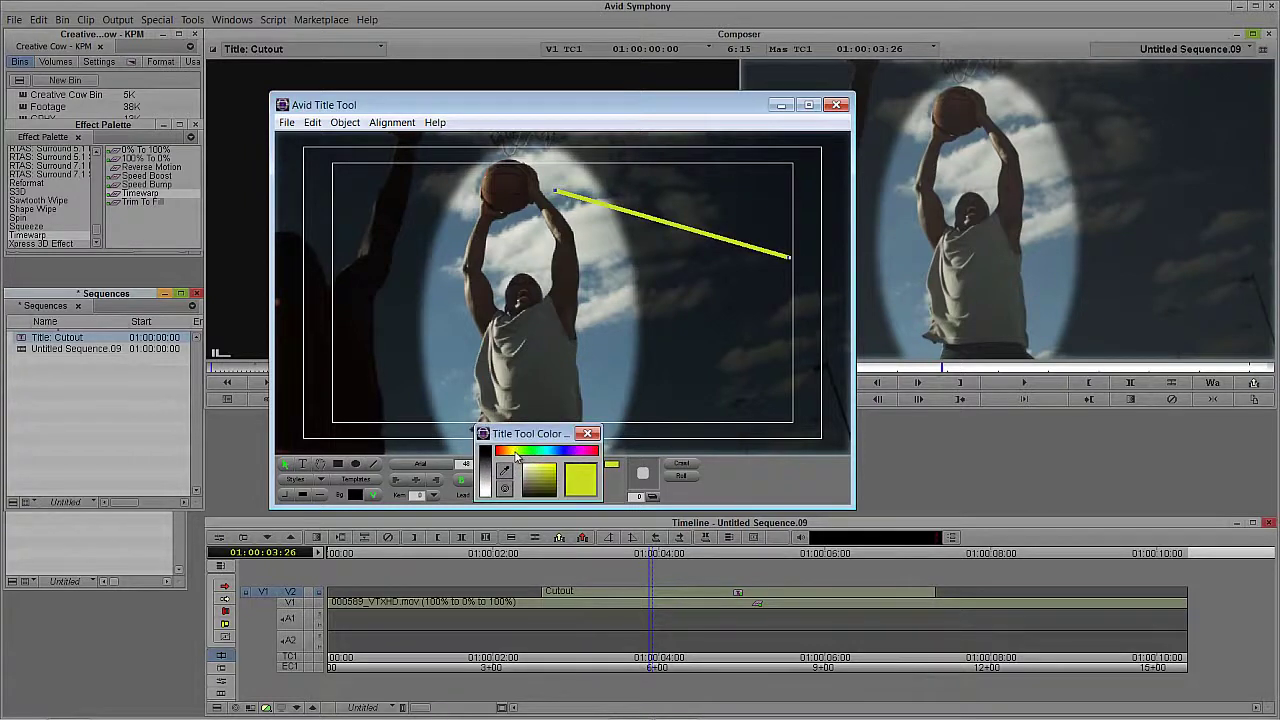
left_click(588, 433)
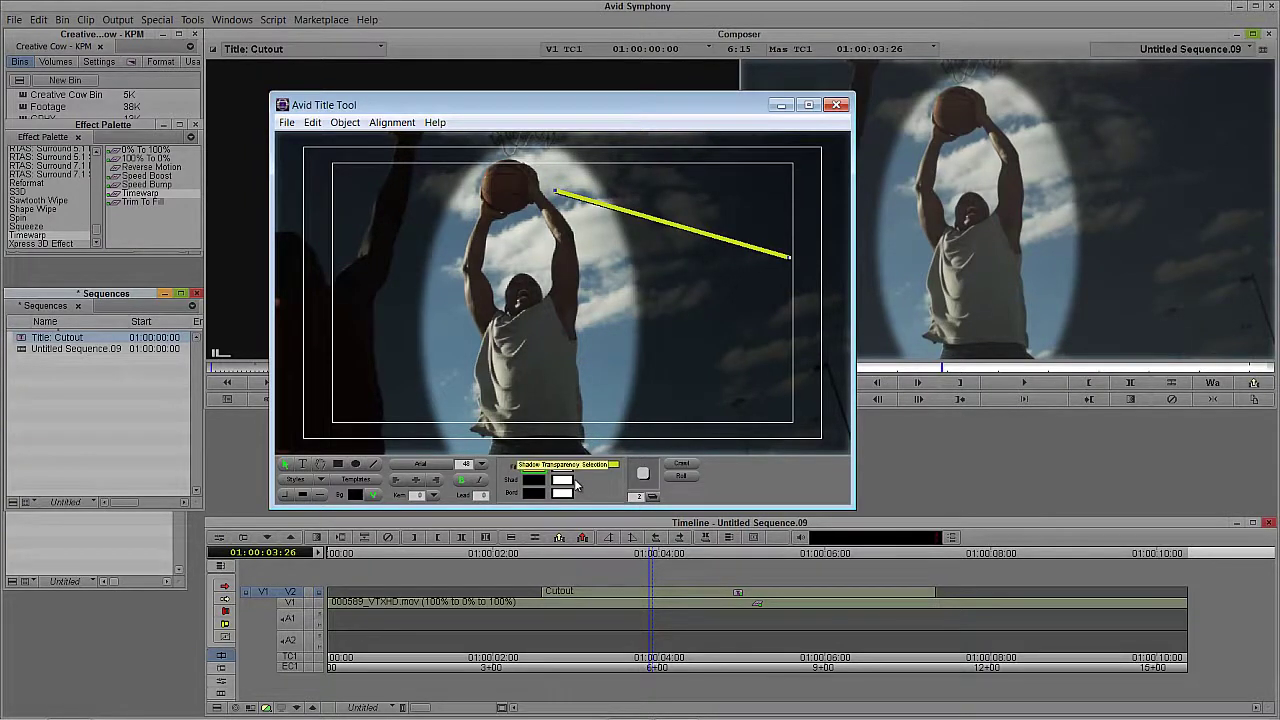
Step: Give the yellow line a shadow with depth 2 and apply shadow softness
left_click(576, 484)
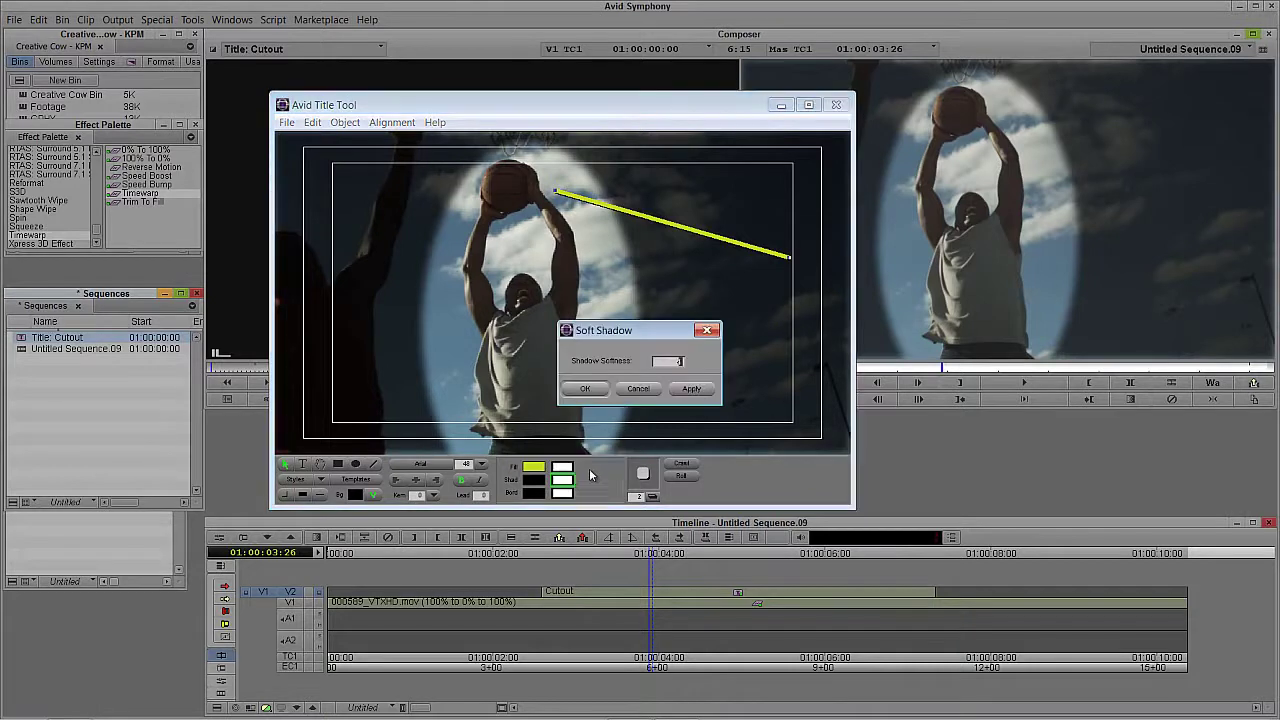
left_click(689, 390)
left_click(688, 390)
left_click(707, 330)
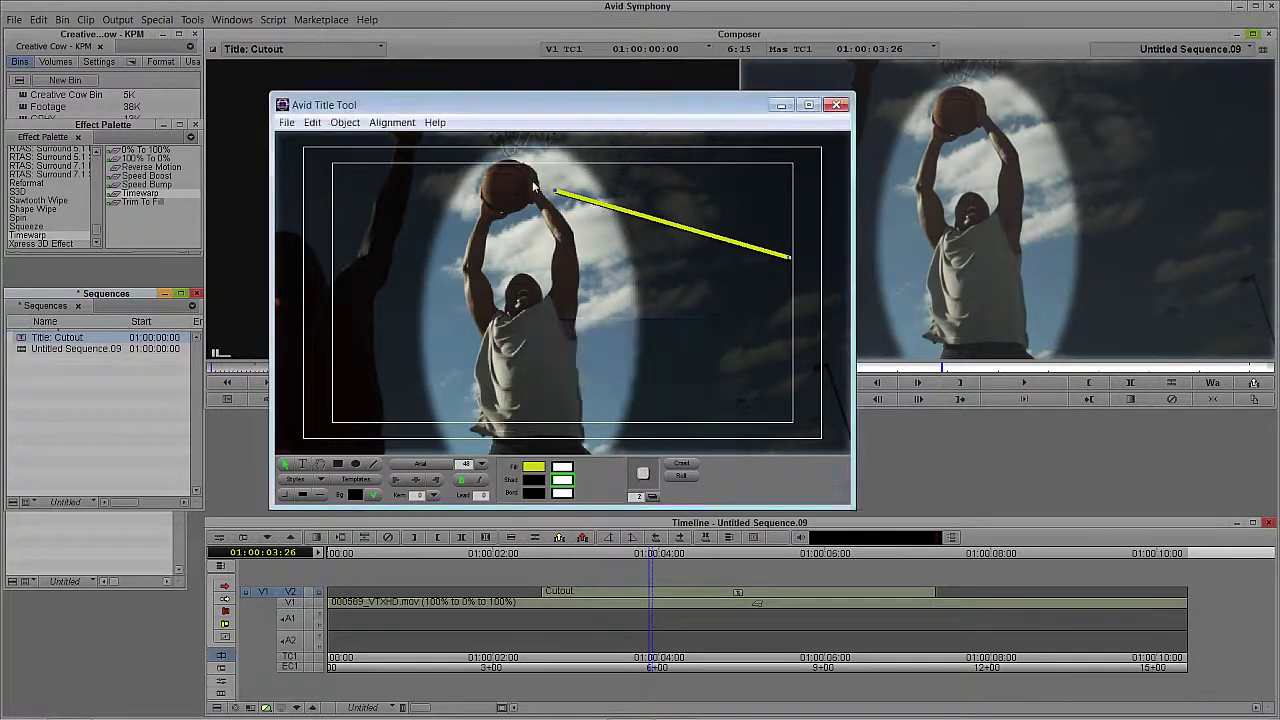
Step: Add an arrowhead to the ball end of the yellow line and enlarge it with a custom arrowhead size
left_click_drag(322, 497, 336, 467)
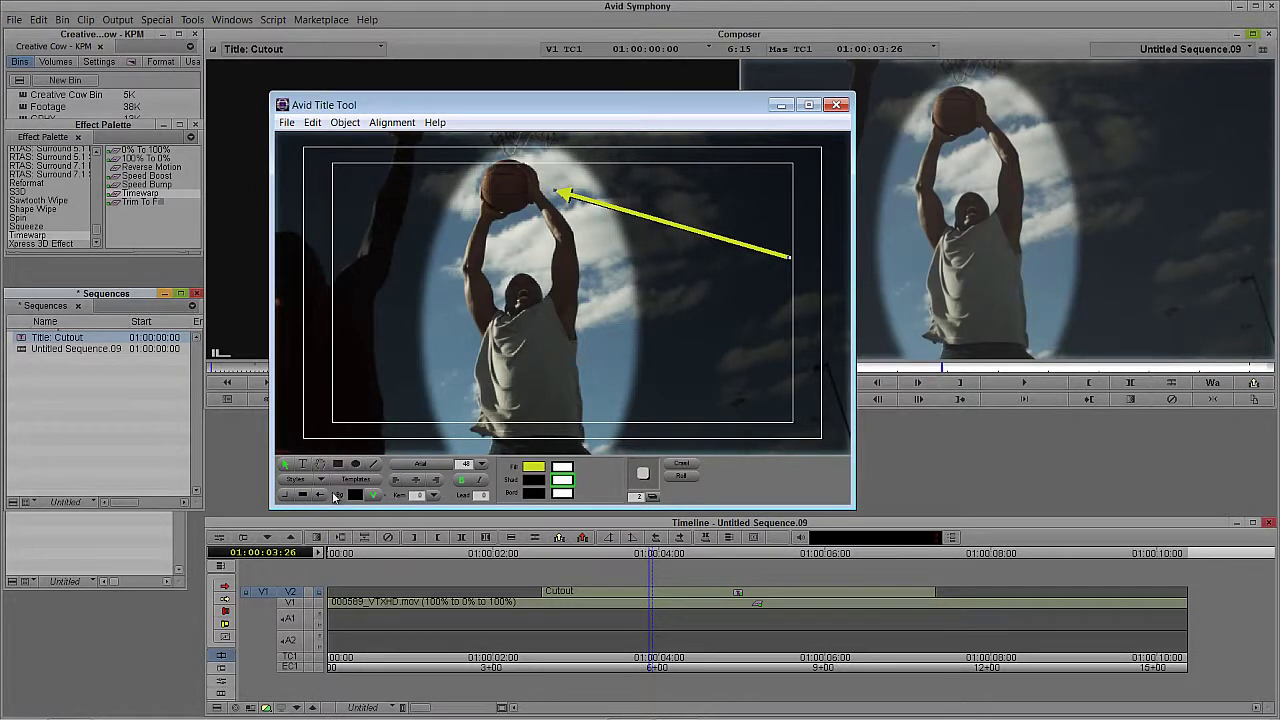
left_click_drag(321, 495, 338, 500)
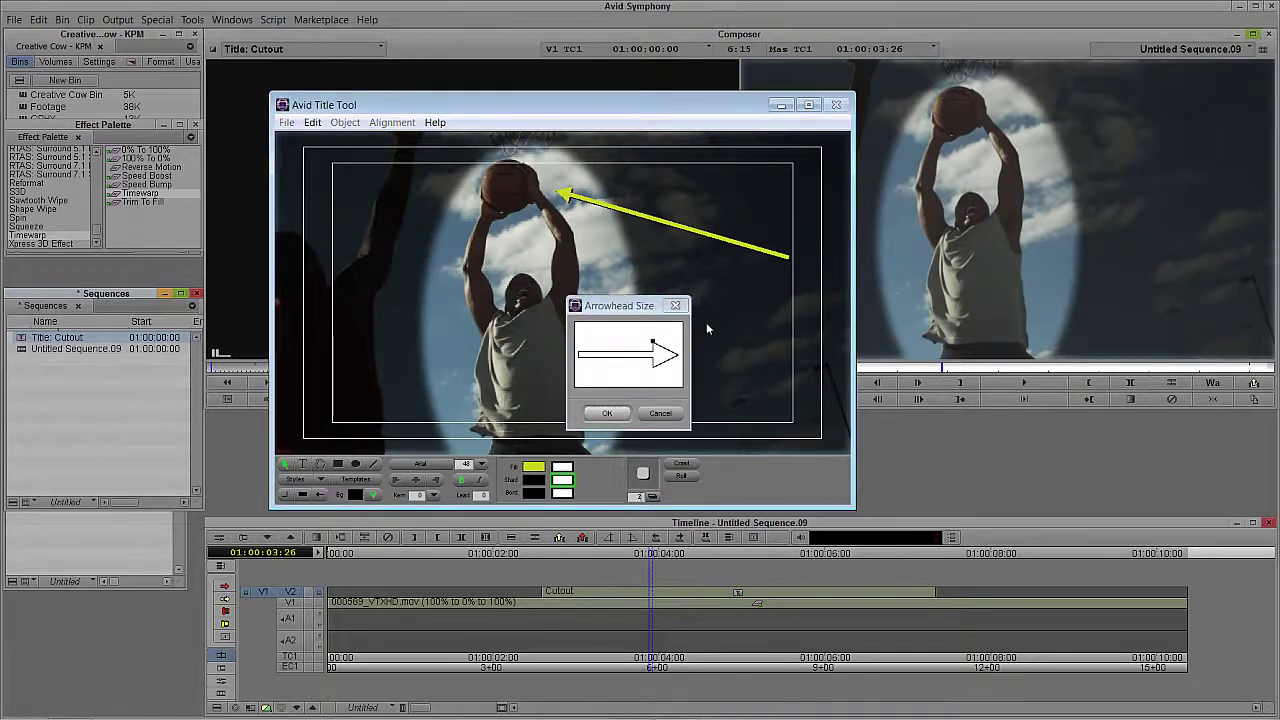
left_click_drag(653, 343, 630, 332)
left_click(617, 414)
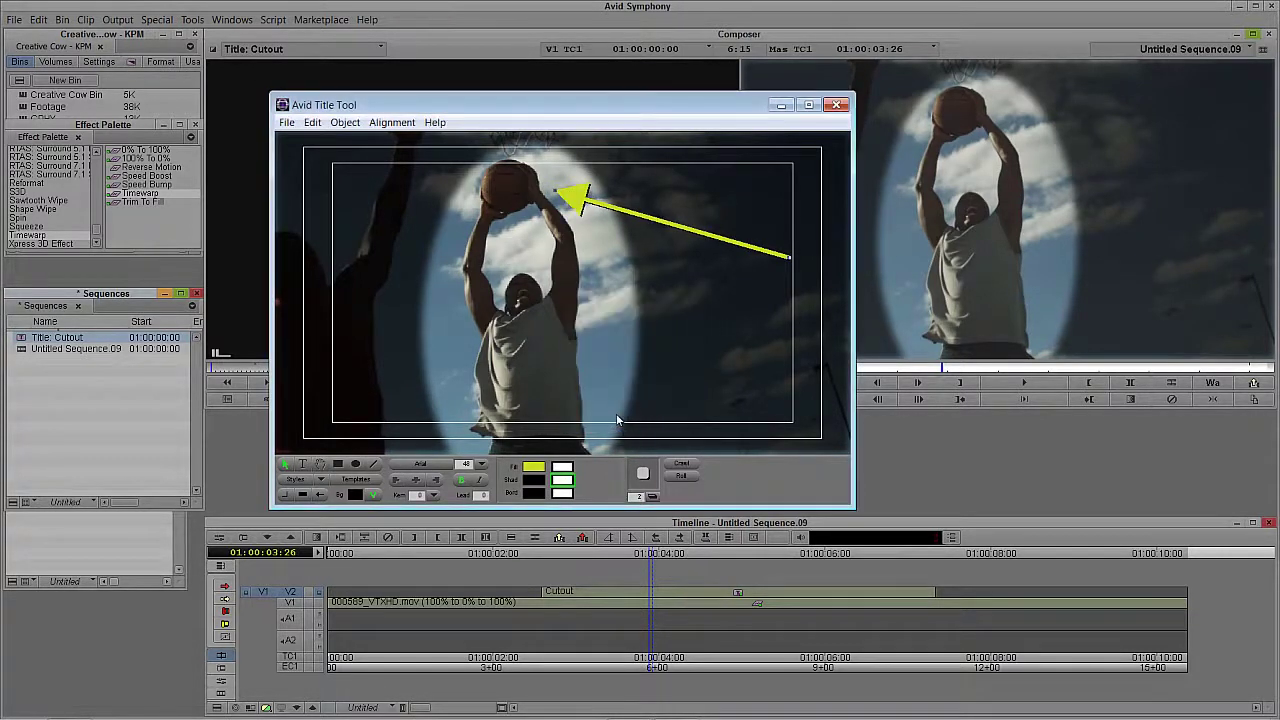
Step: Close the title and save it as Arrow in the Sequences bin on DATADRIVE1 at DNxHD 60 MXF resolution
left_click(836, 104)
left_click(501, 330)
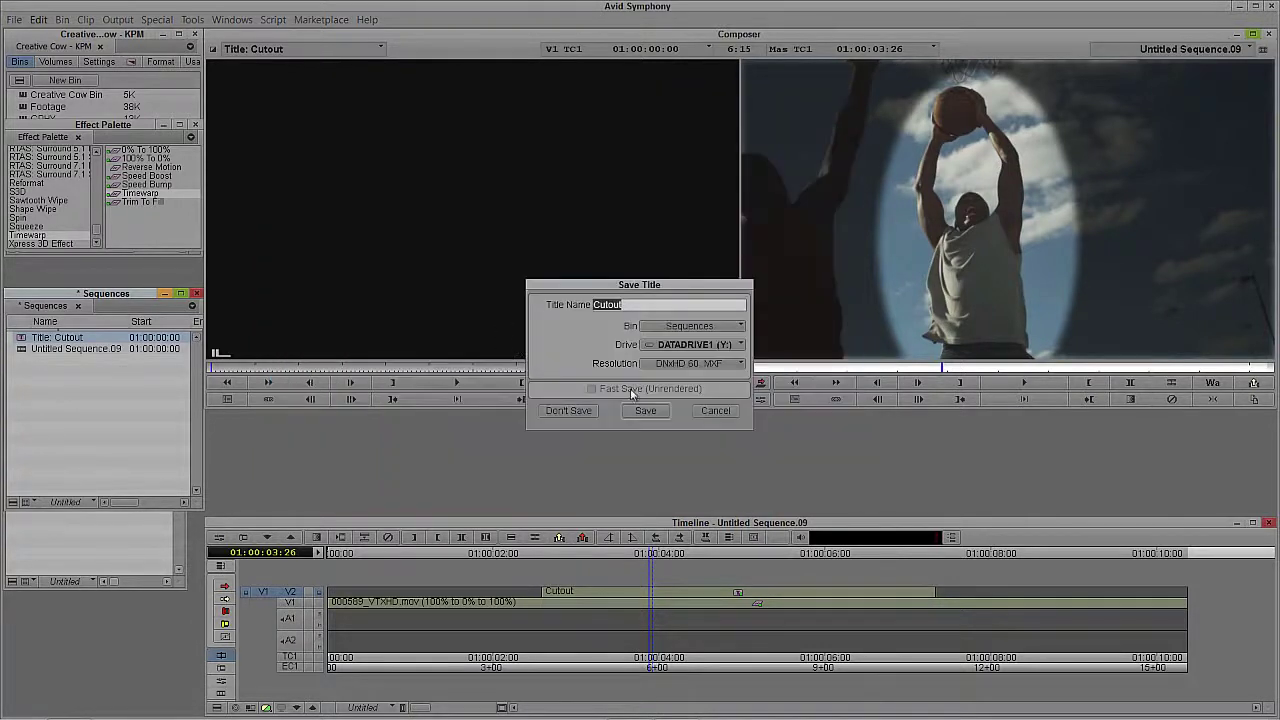
type("Arrow")
key("Return")
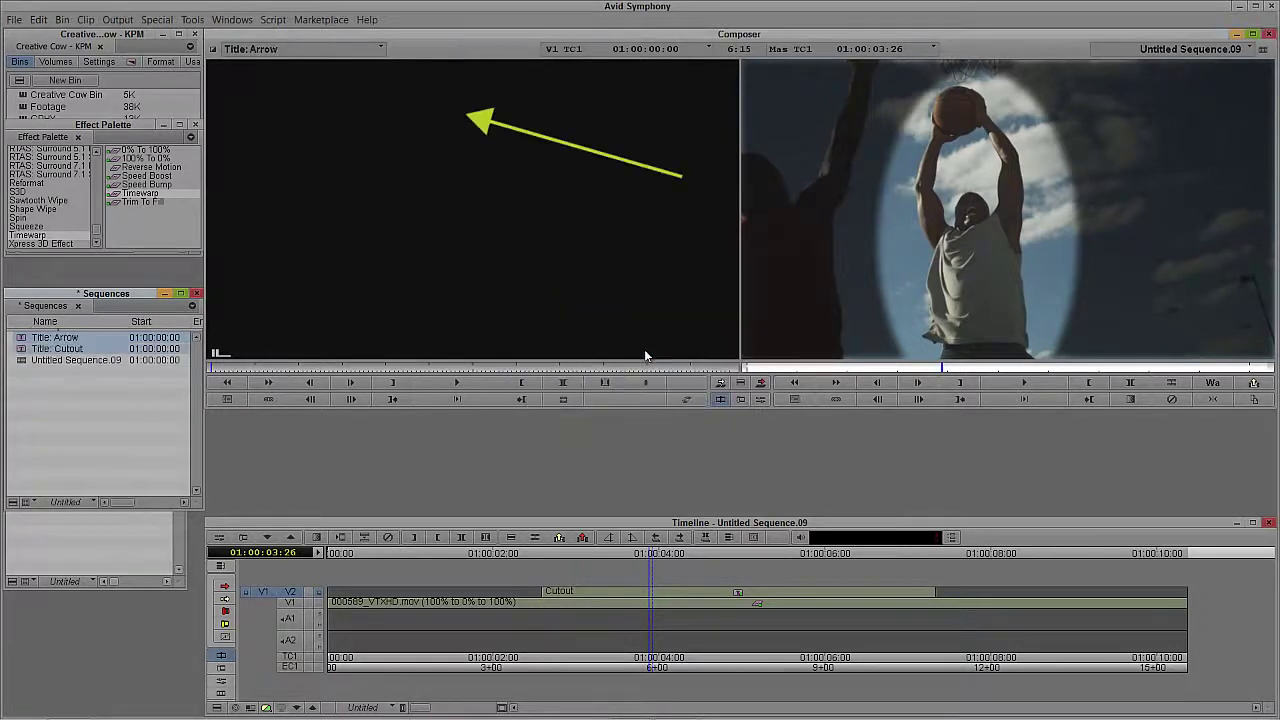
Step: Add video track V3, patch the title source to it, and overwrite the Arrow title above Cutout, starting after and ending before it
key("ctrl+y")
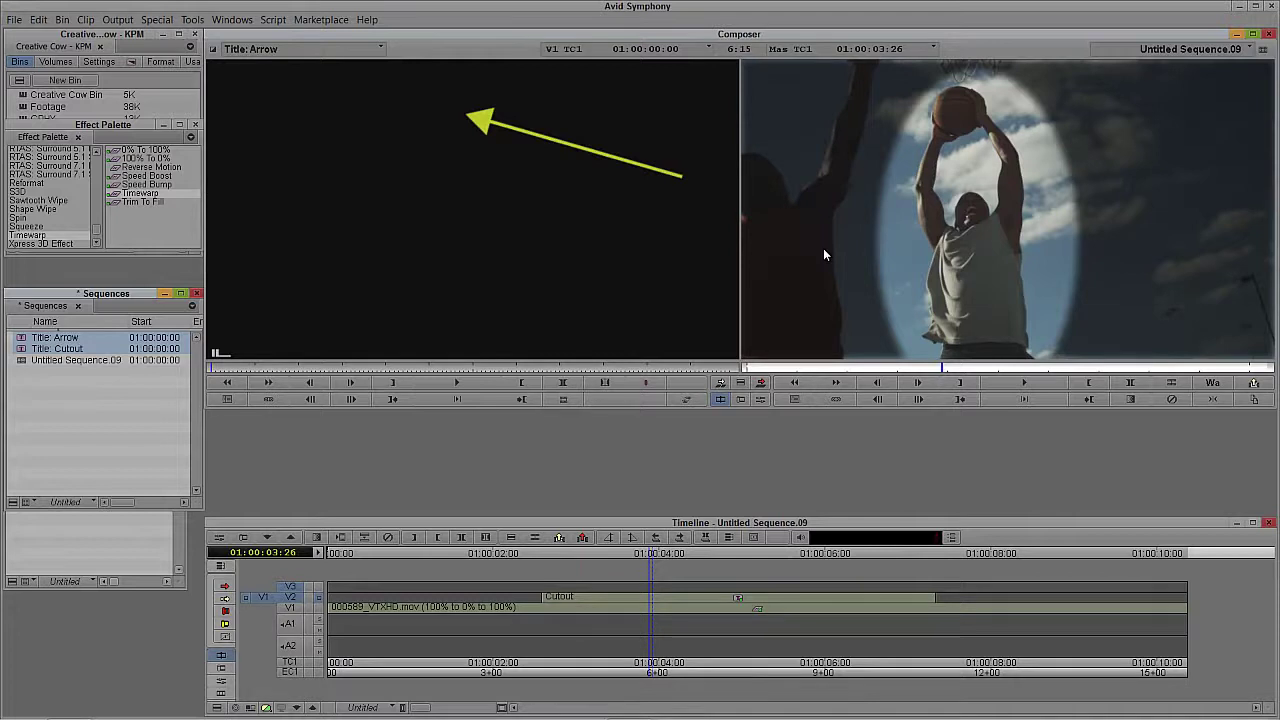
left_click_drag(262, 597, 262, 586)
left_click_drag(564, 601, 668, 602)
key("b")
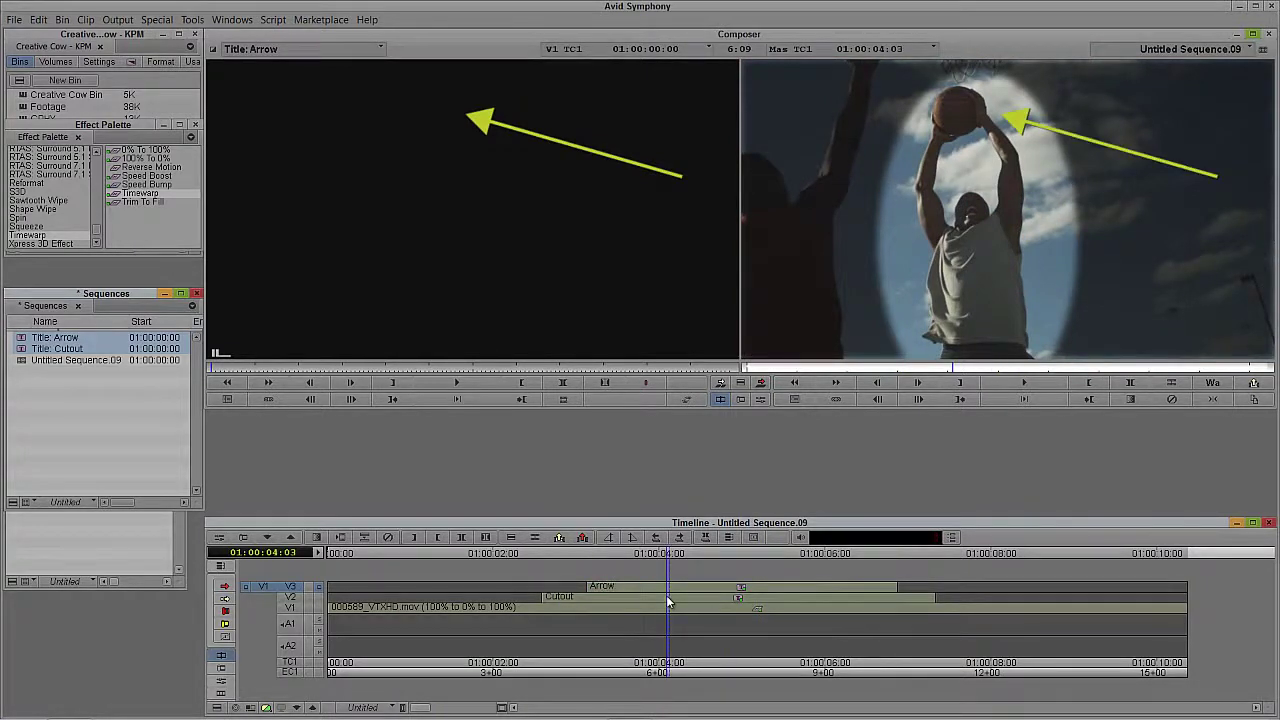
Step: Apply a 12-frame fade up and 12-frame fade down to the Arrow title, and play the sequence from the start
type("f")
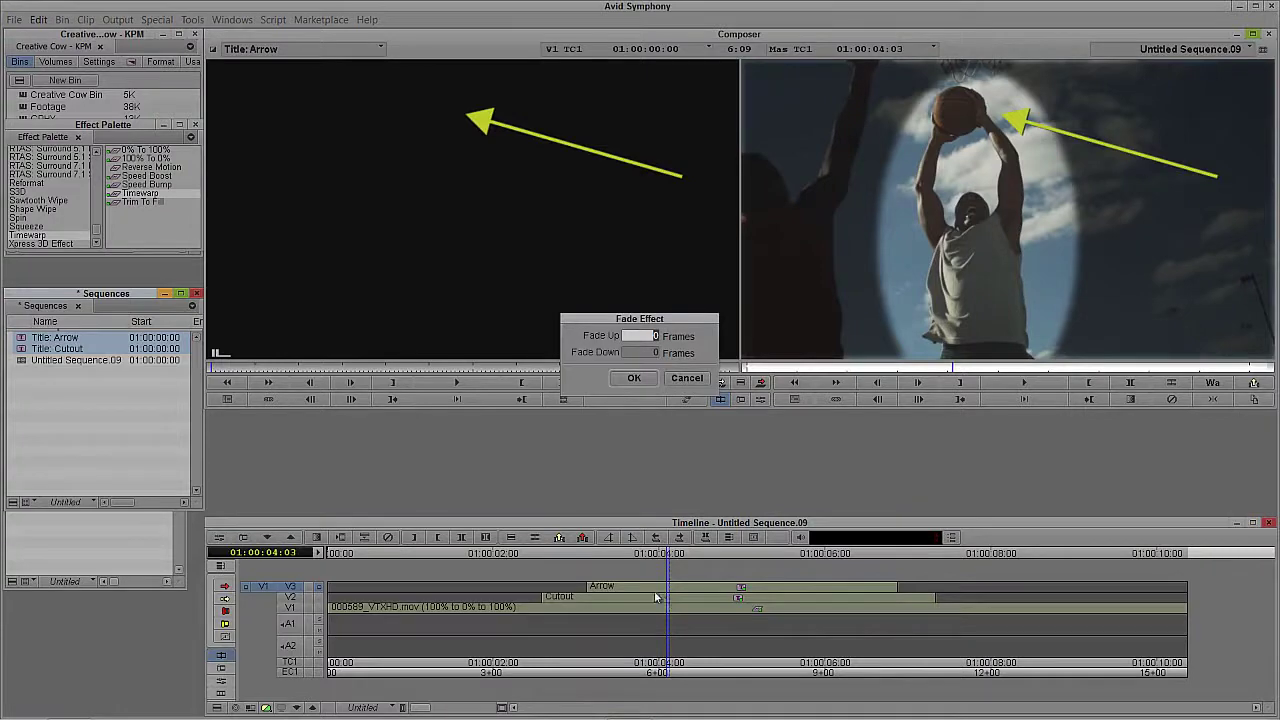
type("12")
key("Tab")
type("12")
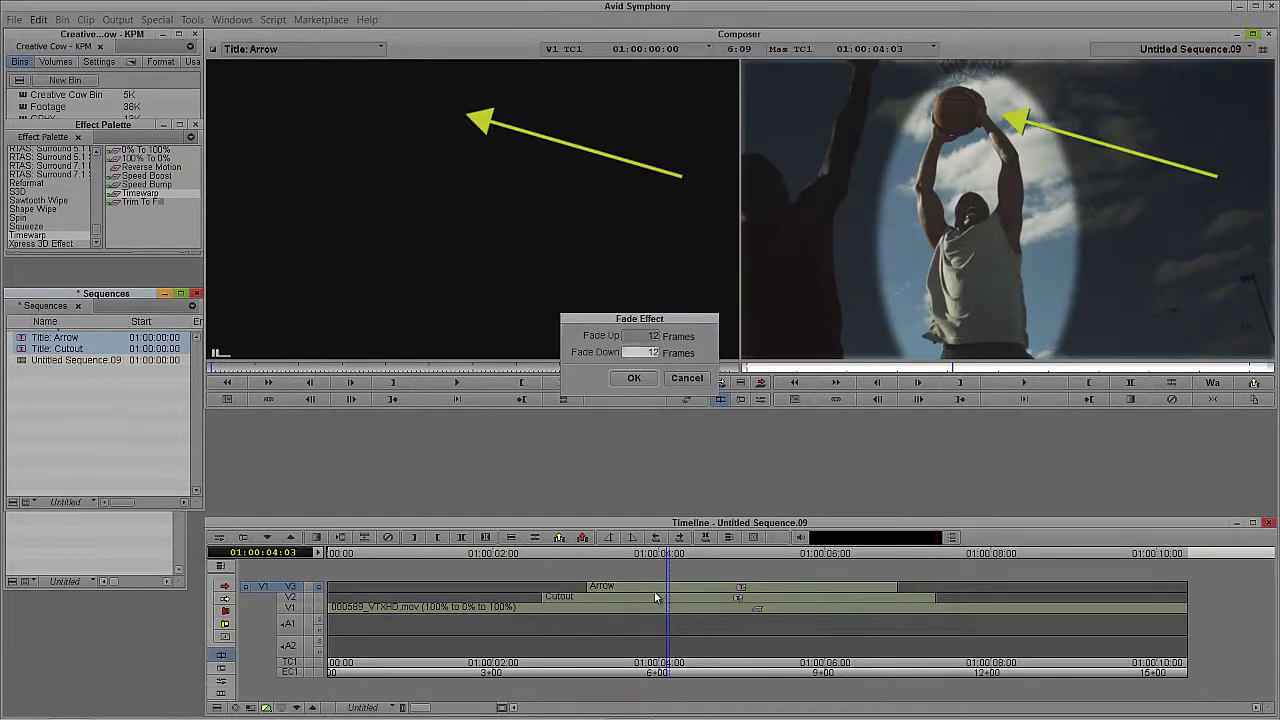
key("Return")
key("Home")
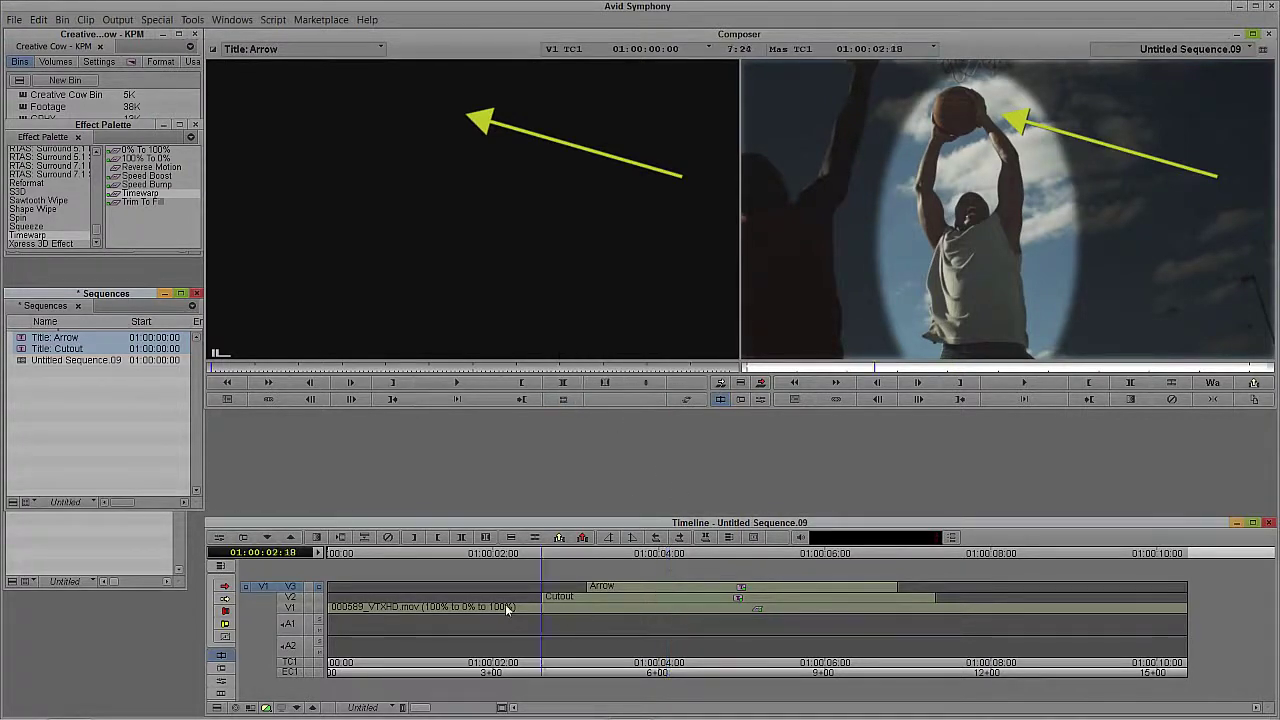
key("space")
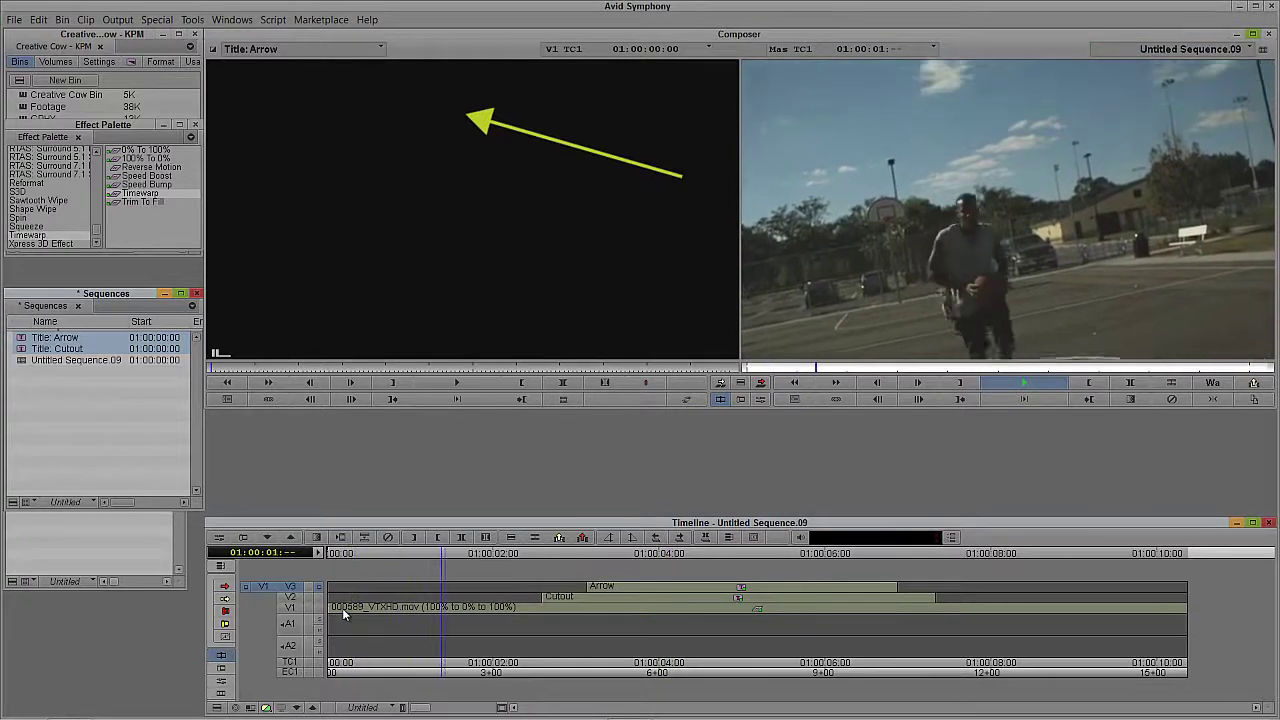